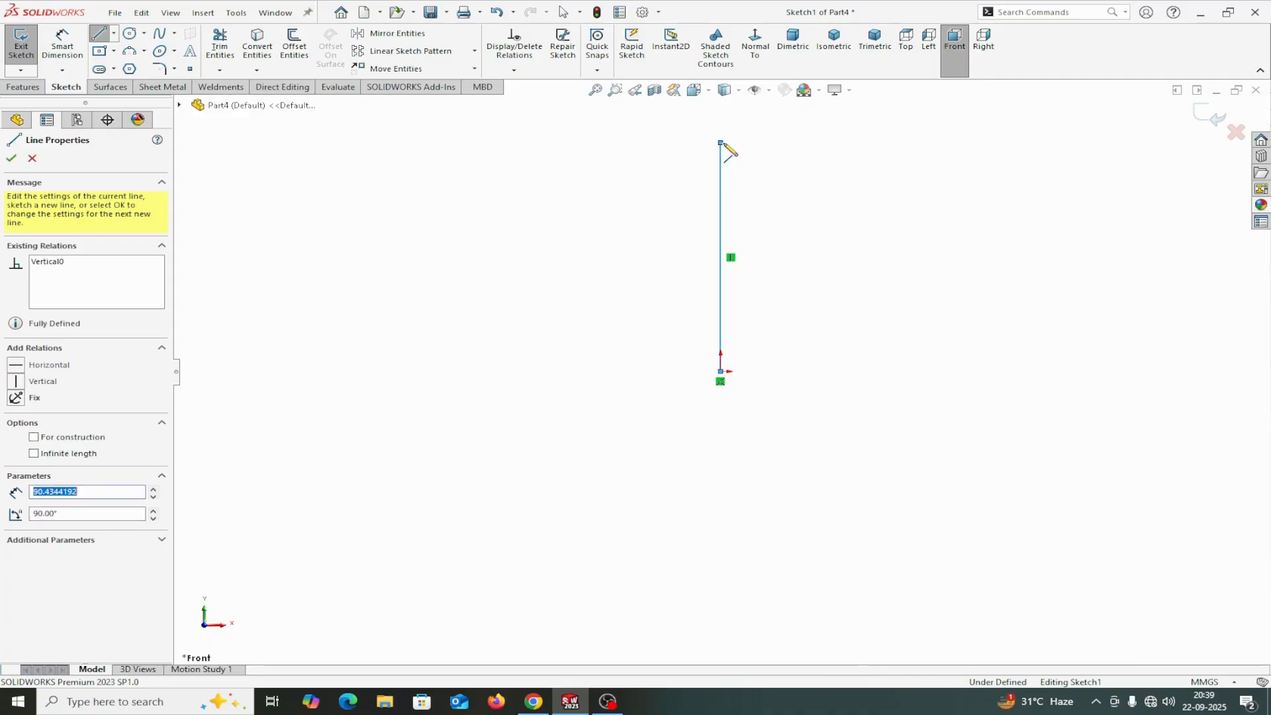
Step: End the line chain and convert the vertical line from the origin into construction geometry
{"action": "right_click", "coordinate": [724, 144]}
{"action": "left_click", "coordinate": [785, 151]}
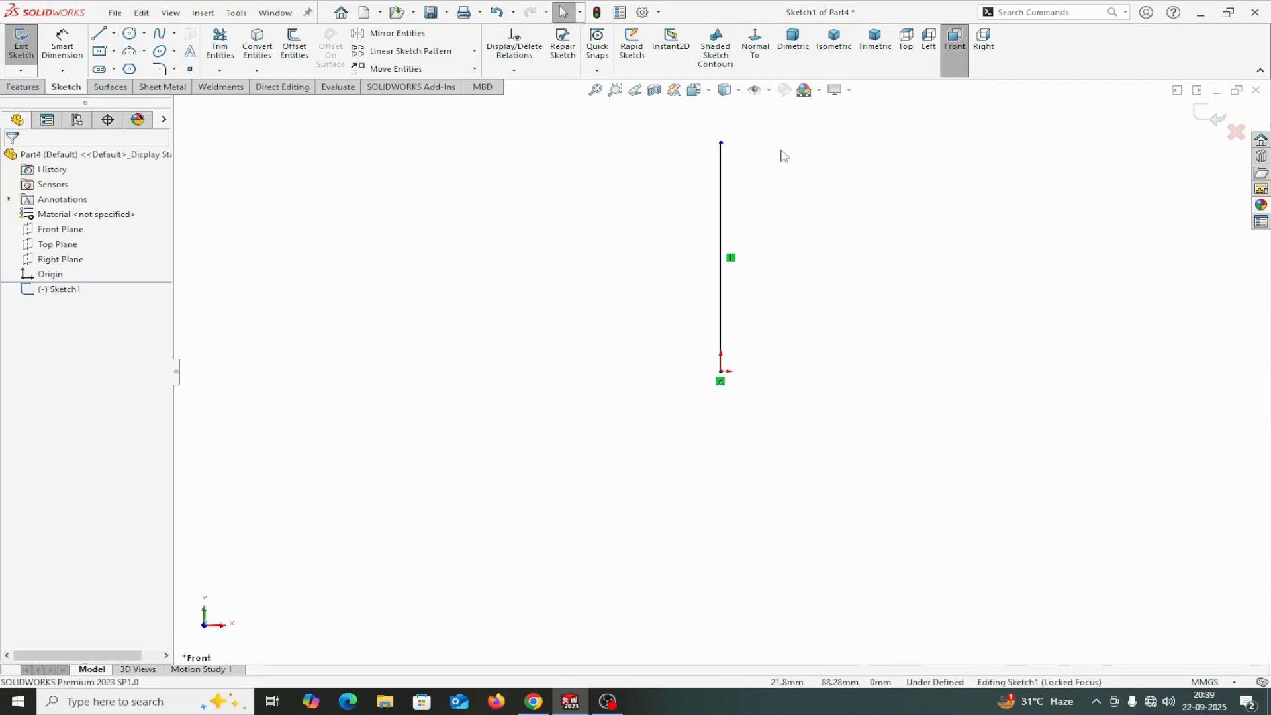
{"action": "left_click", "coordinate": [722, 192]}
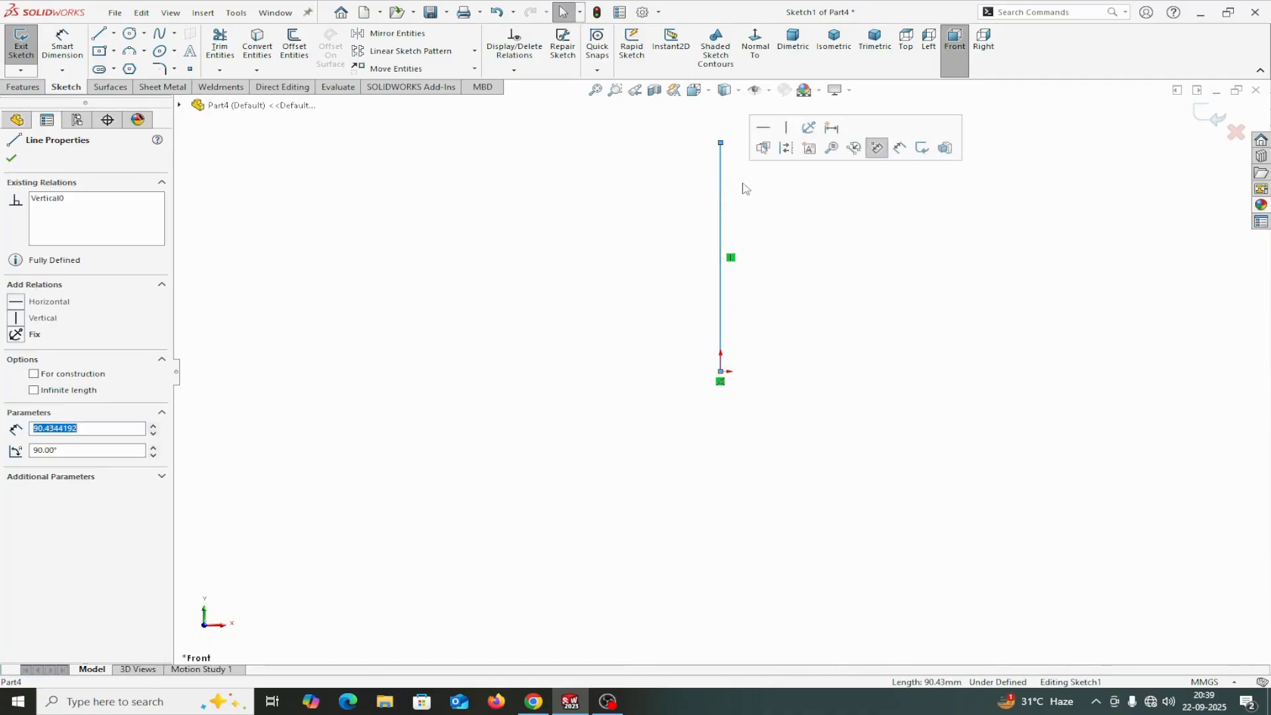
{"action": "left_click", "coordinate": [789, 150]}
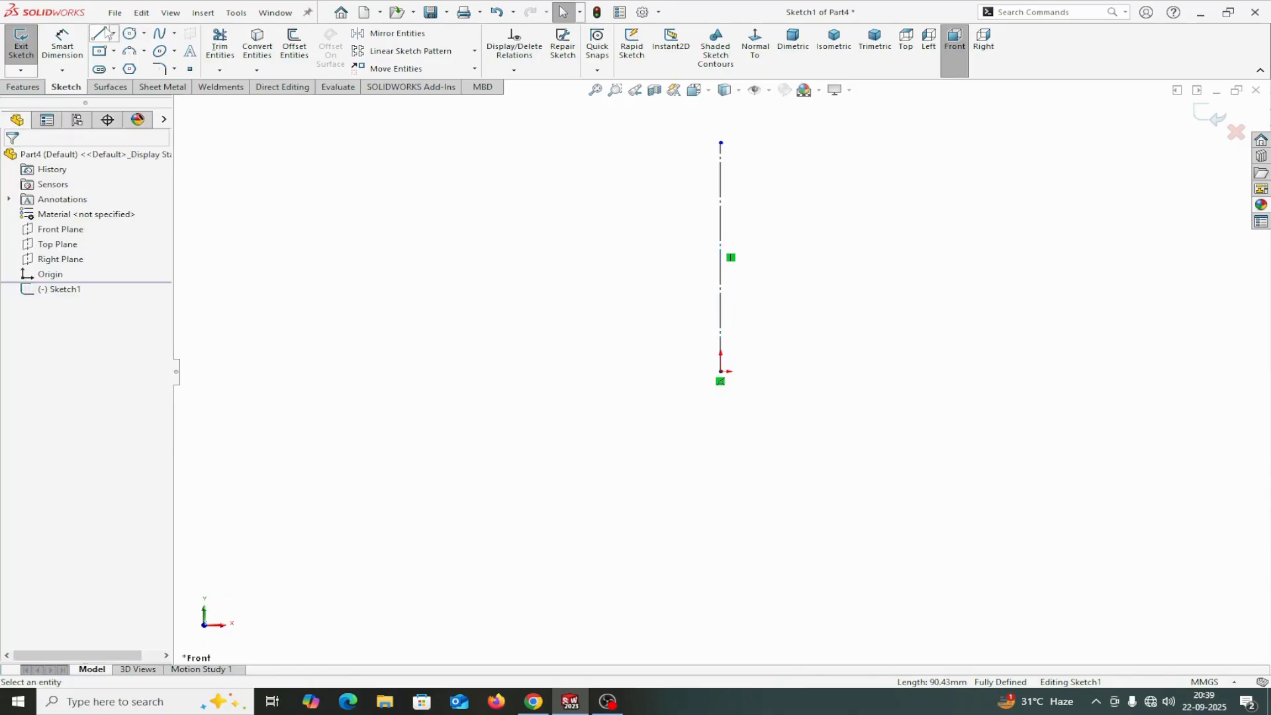
Step: Sketch a slanted line about 92 mm long, from beside the centreline's upper end outward down to the origin's level
{"action": "key", "text": "l"}
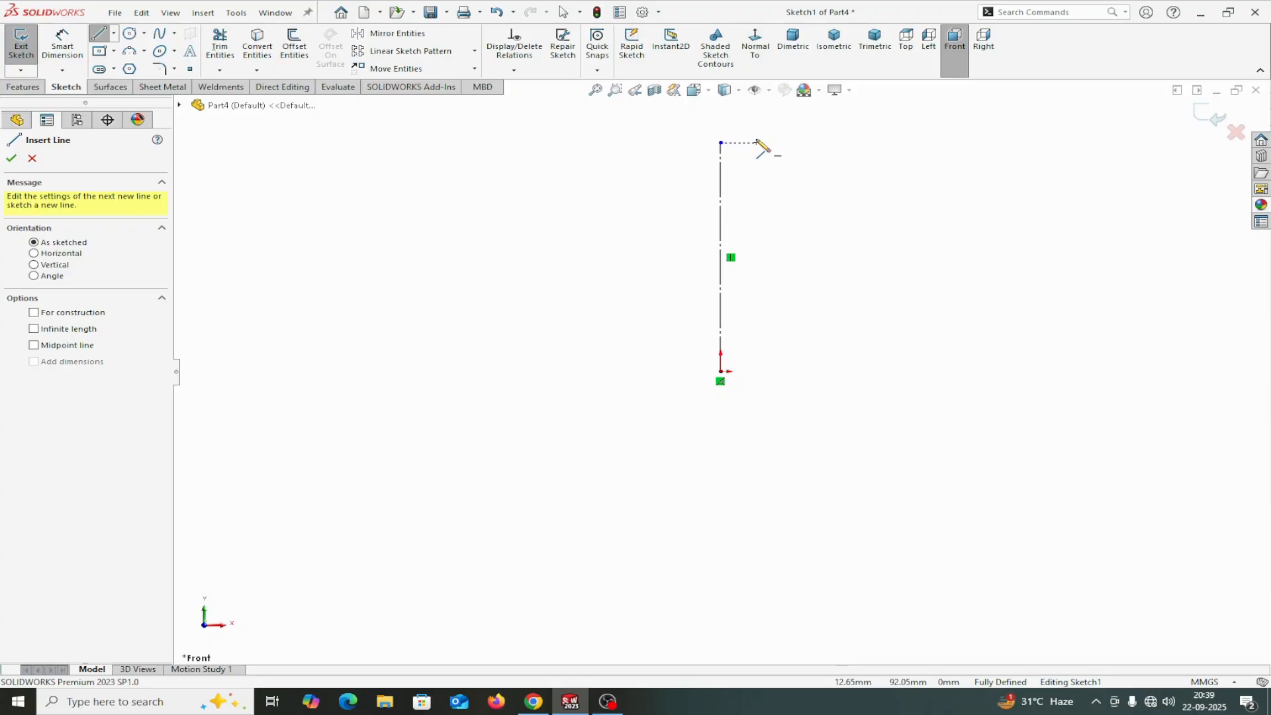
{"action": "left_click", "coordinate": [756, 143]}
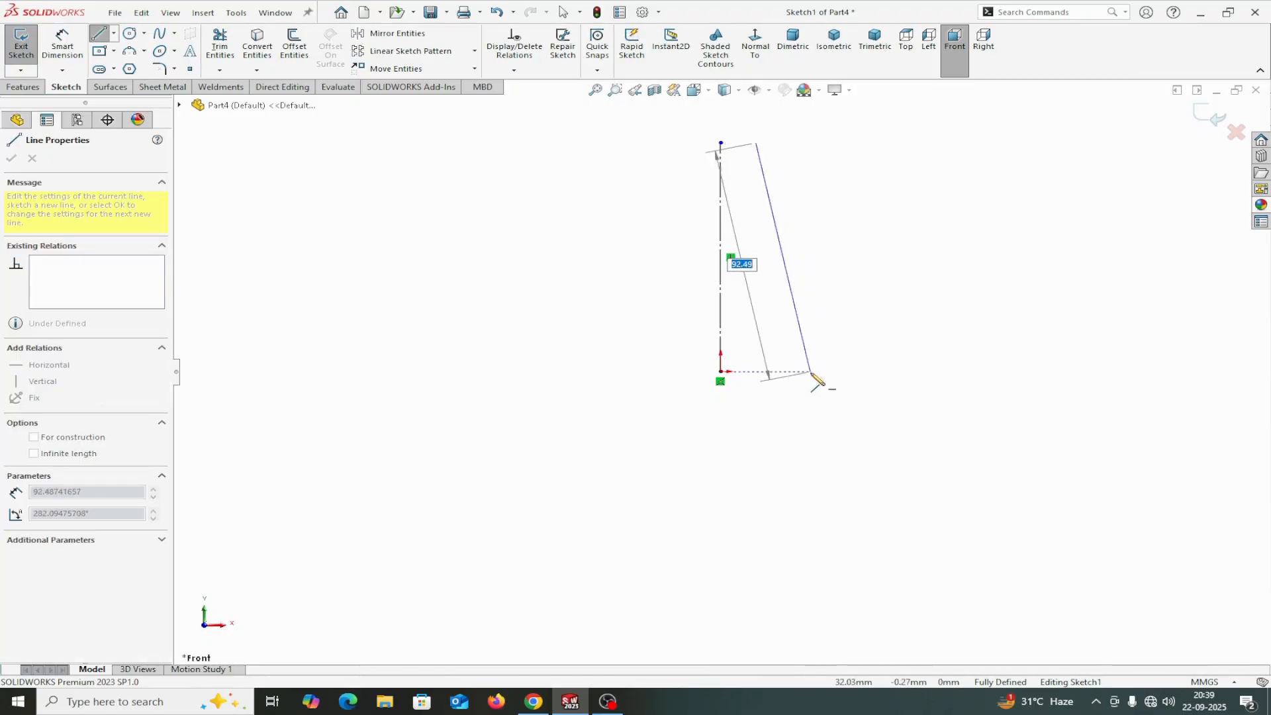
{"action": "left_click", "coordinate": [812, 372]}
{"action": "right_click", "coordinate": [814, 374]}
{"action": "left_click", "coordinate": [860, 390]}
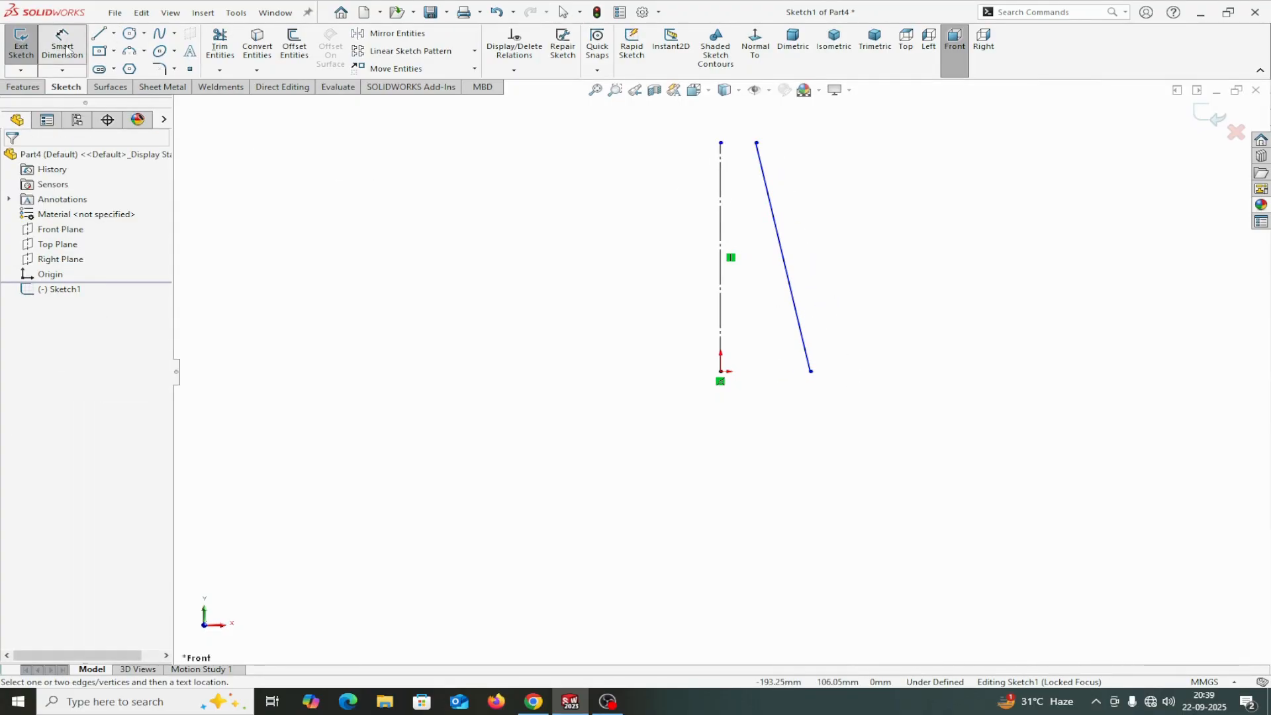
Step: Add a horizontal relation between the upper endpoints of the centreline and the slanted line
{"action": "left_click", "coordinate": [721, 143]}
{"action": "left_click", "coordinate": [757, 143]}
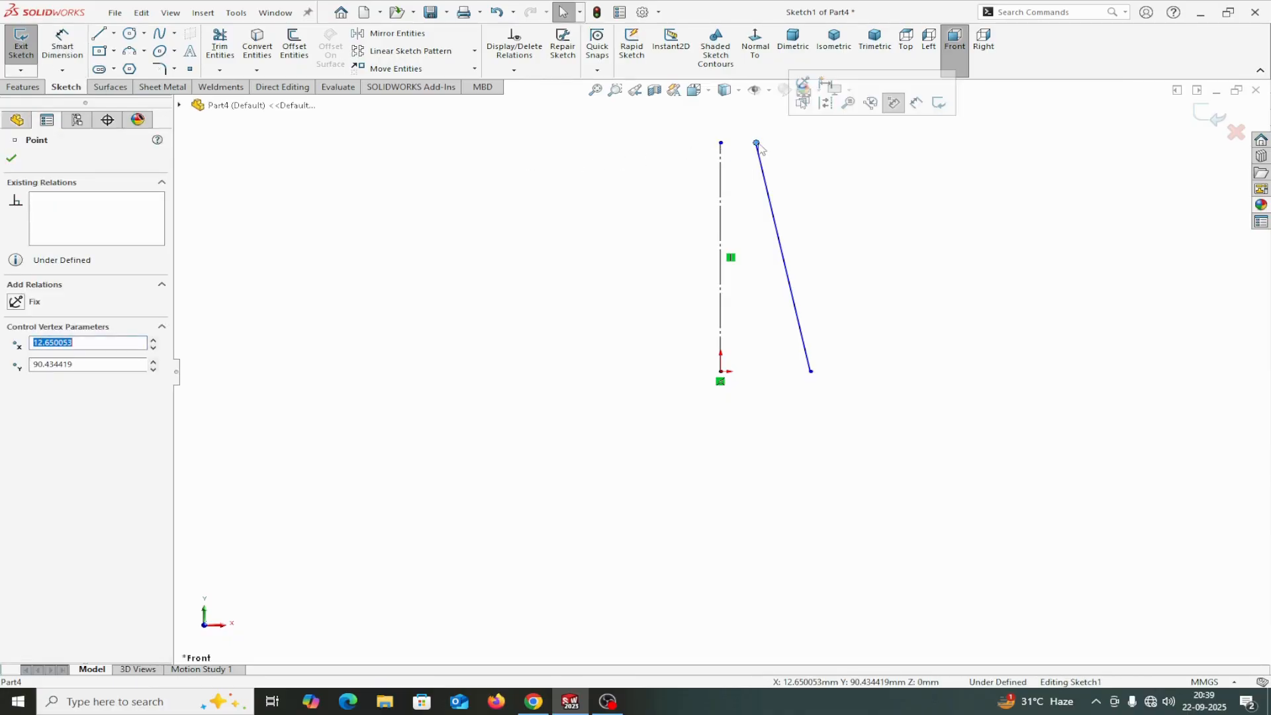
{"action": "left_click", "coordinate": [721, 144], "text": "ctrl"}
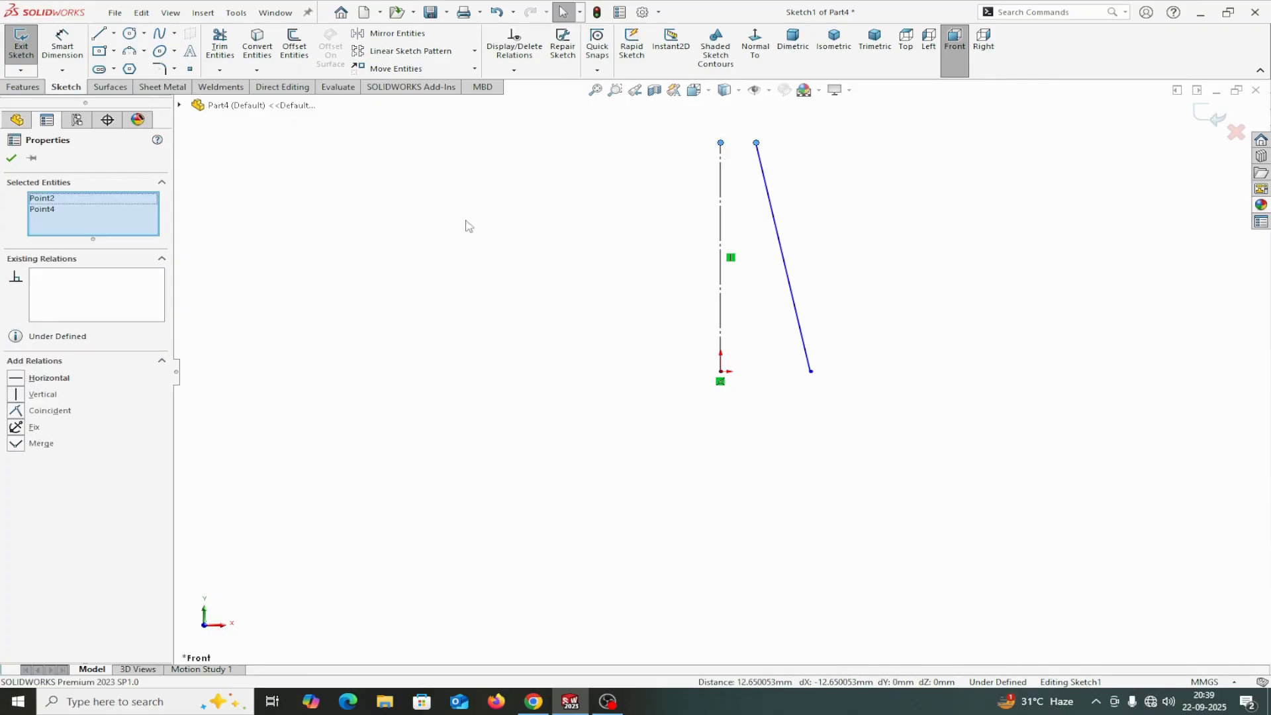
{"action": "left_click", "coordinate": [15, 378]}
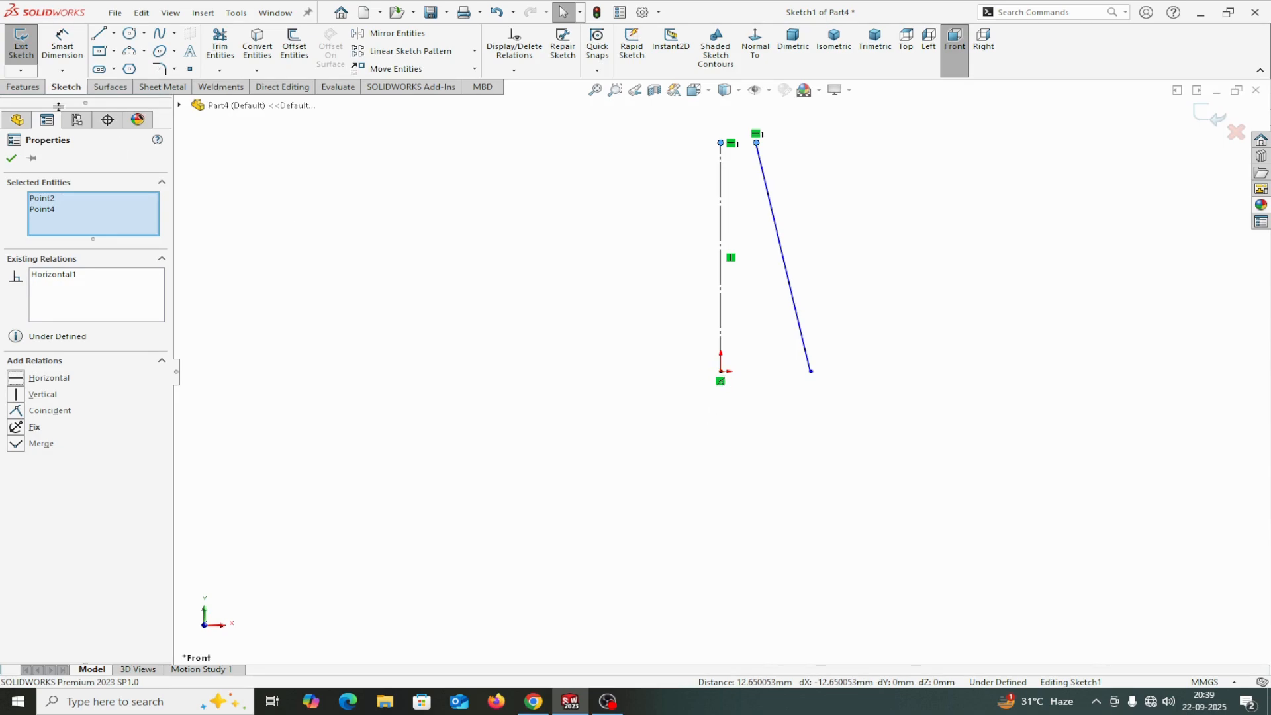
{"action": "left_click", "coordinate": [12, 158]}
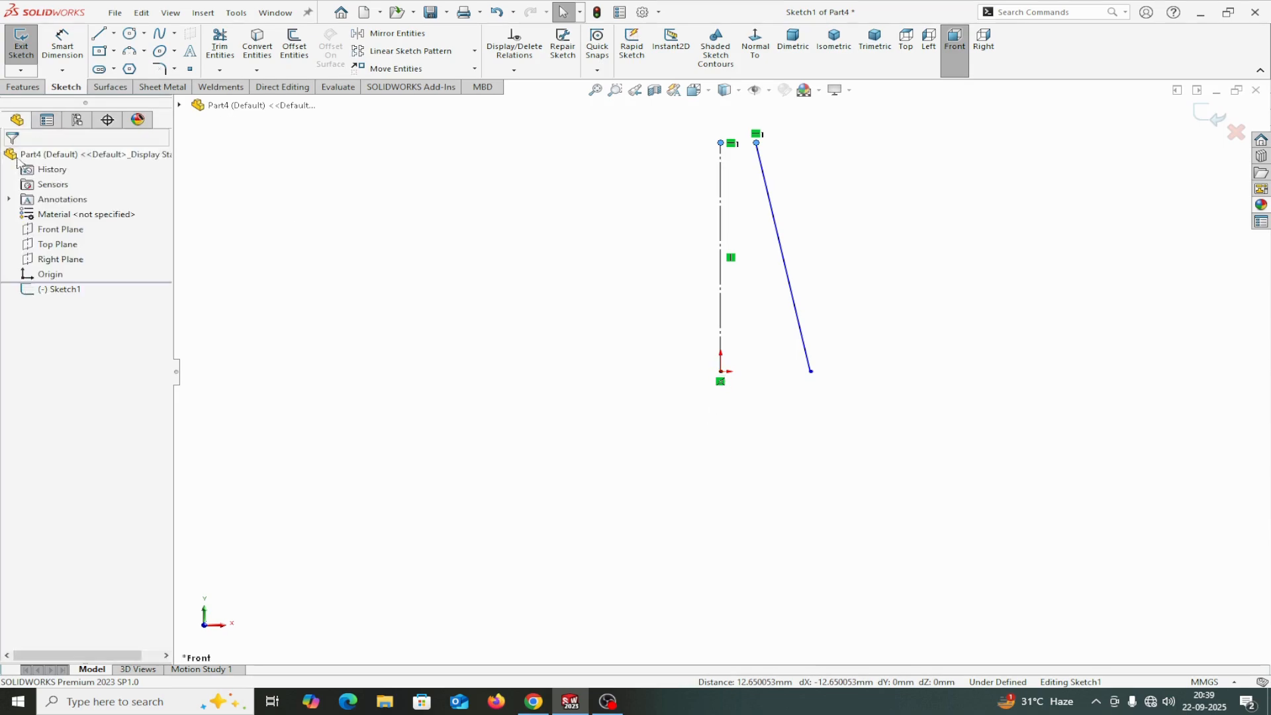
Step: Add a horizontal relation between the centreline's lower endpoint at the origin and the slanted line's lower endpoint
{"action": "left_click", "coordinate": [722, 373]}
{"action": "left_click", "coordinate": [810, 372], "text": "ctrl"}
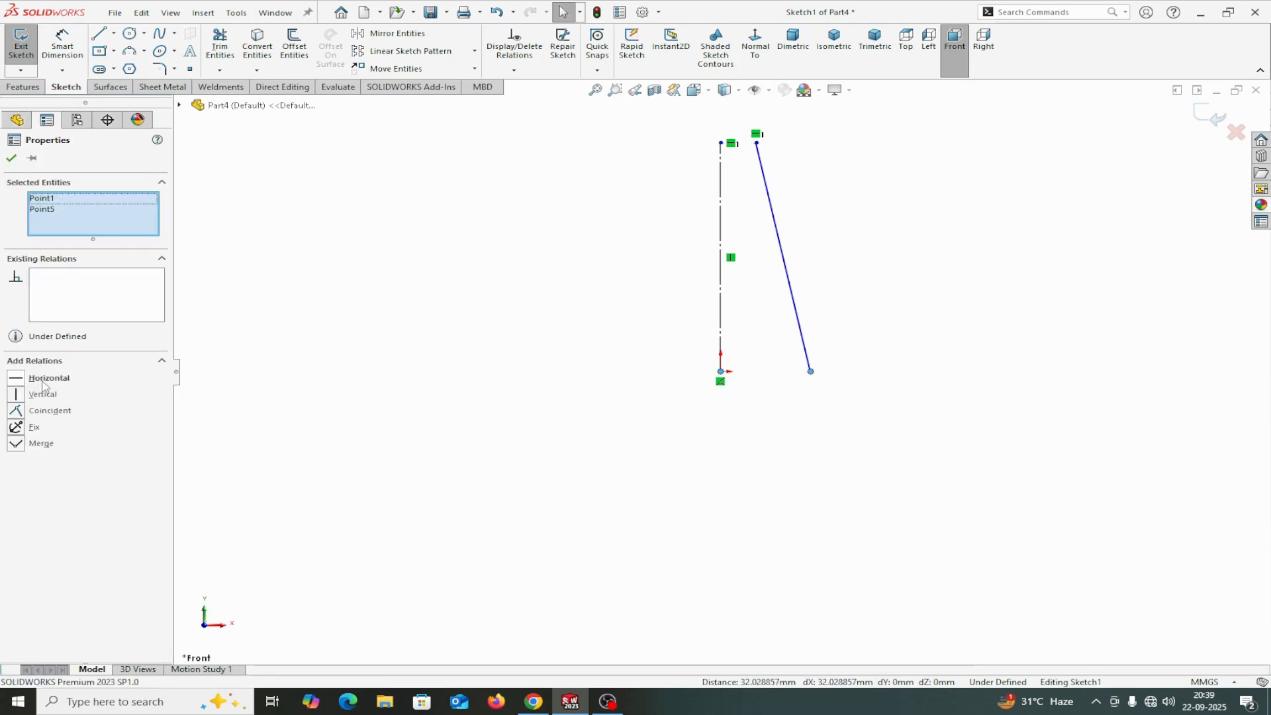
{"action": "left_click", "coordinate": [16, 379]}
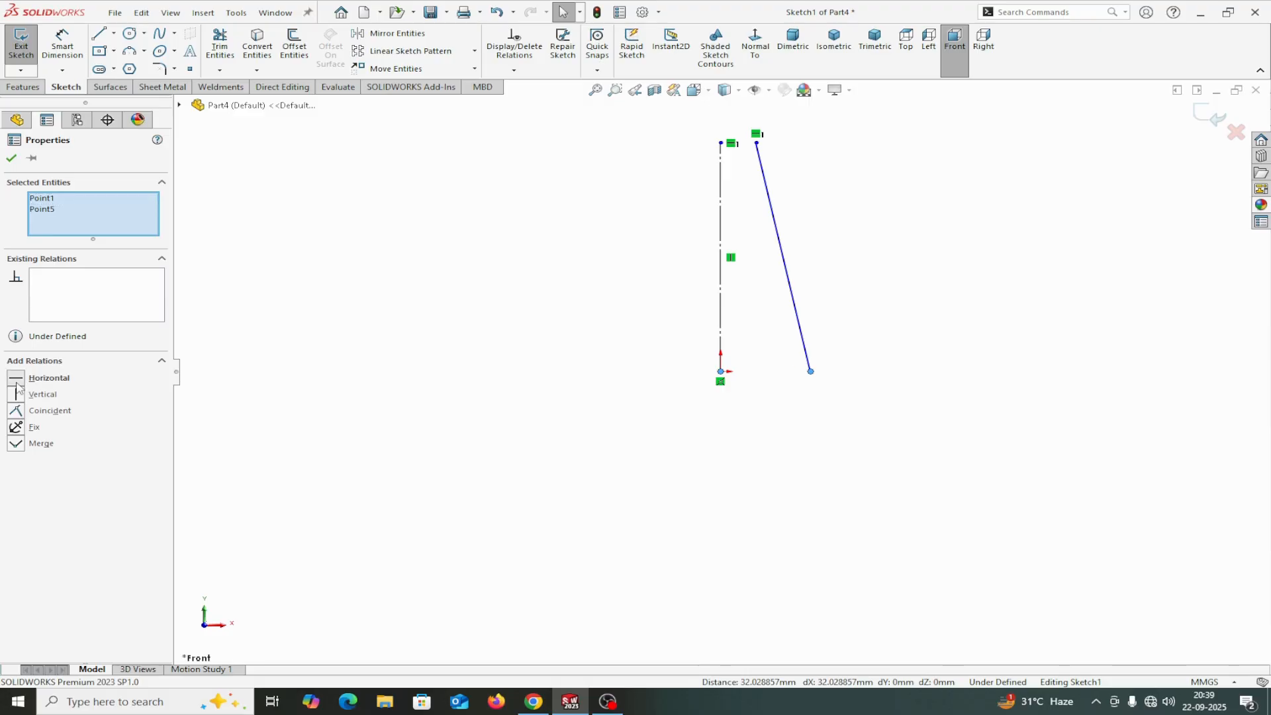
{"action": "left_click", "coordinate": [12, 159]}
Step: Dimension the distance between the two upper endpoints as 12.50 mm
{"action": "left_click", "coordinate": [62, 41]}
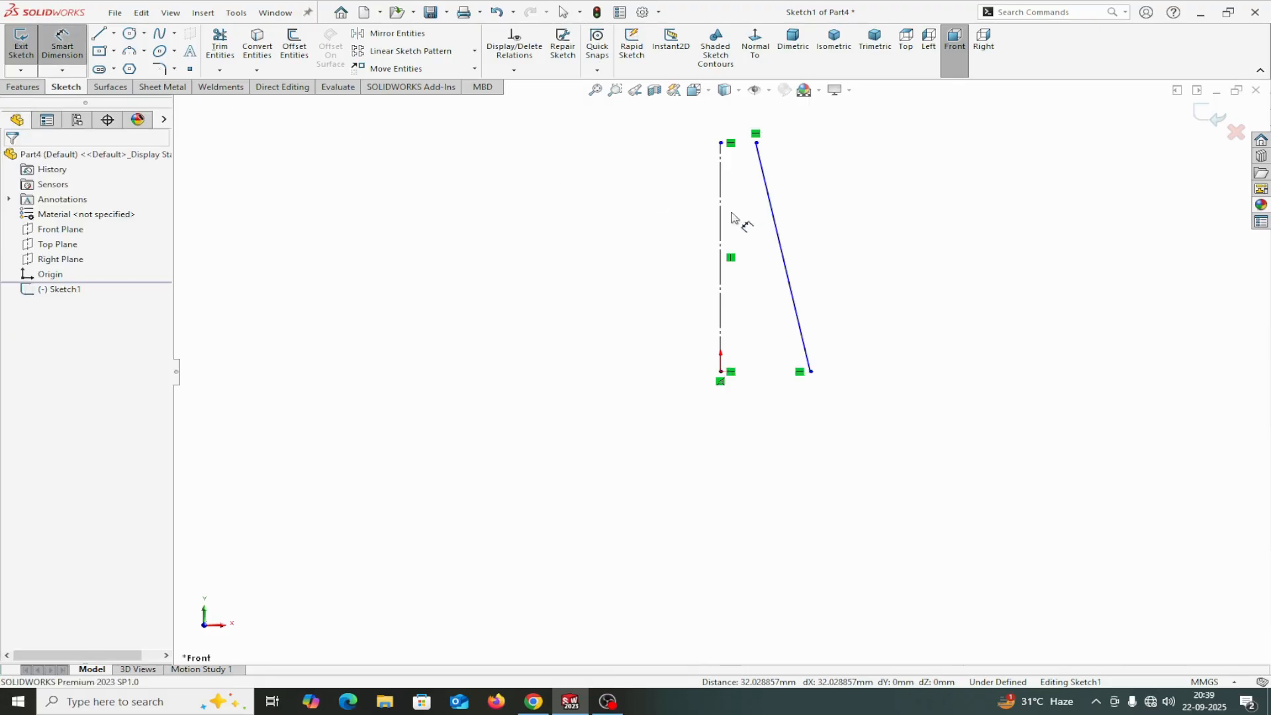
{"action": "left_click", "coordinate": [721, 142]}
{"action": "left_click", "coordinate": [757, 143]}
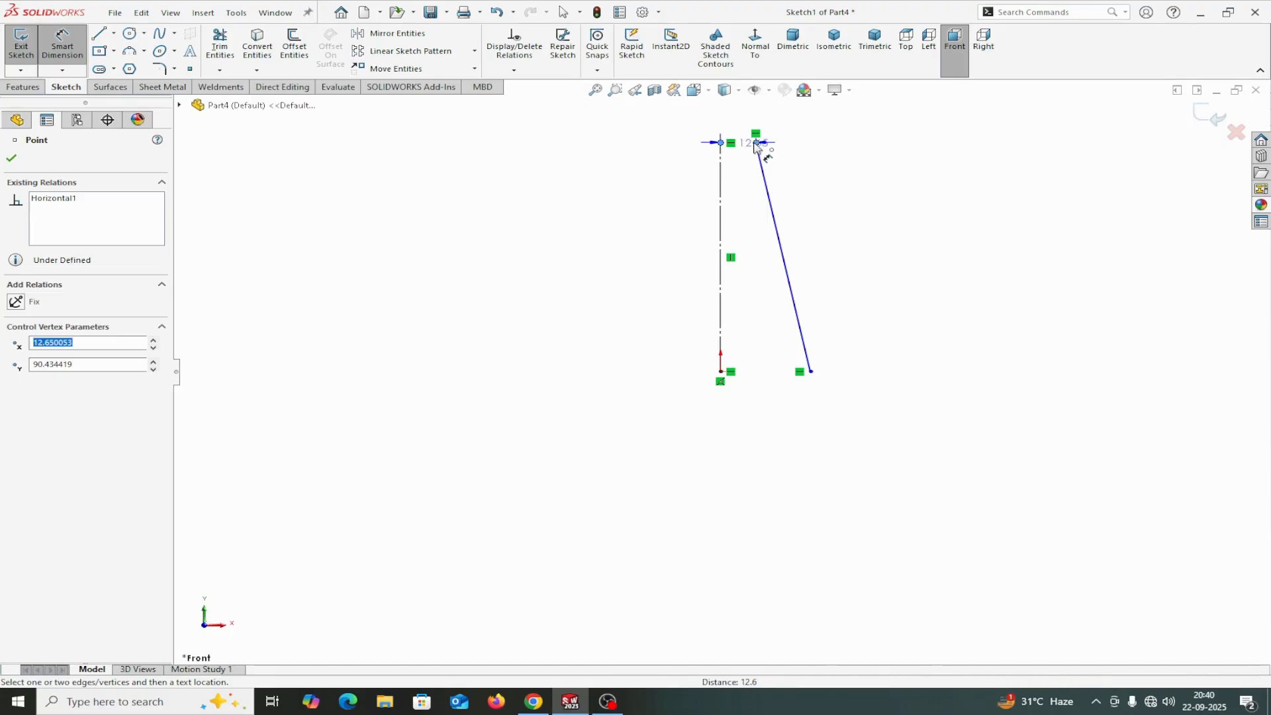
{"action": "left_click", "coordinate": [902, 143]}
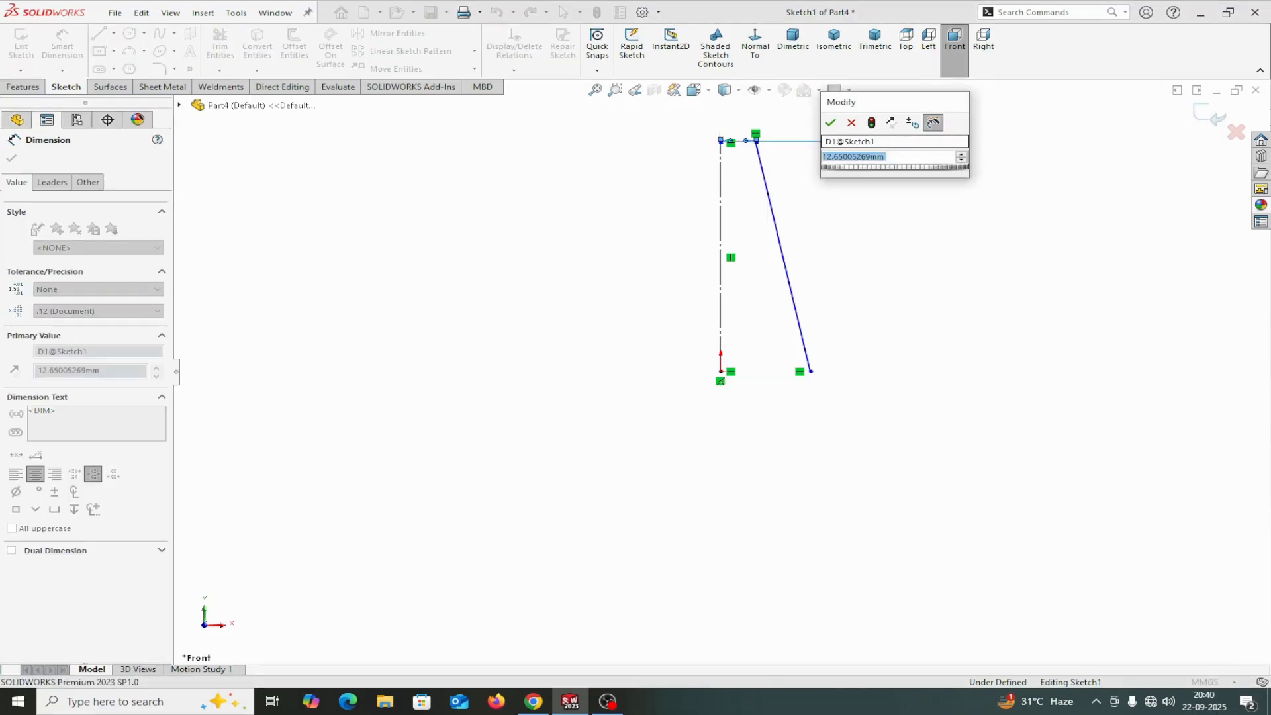
{"action": "type", "text": "12.50"}
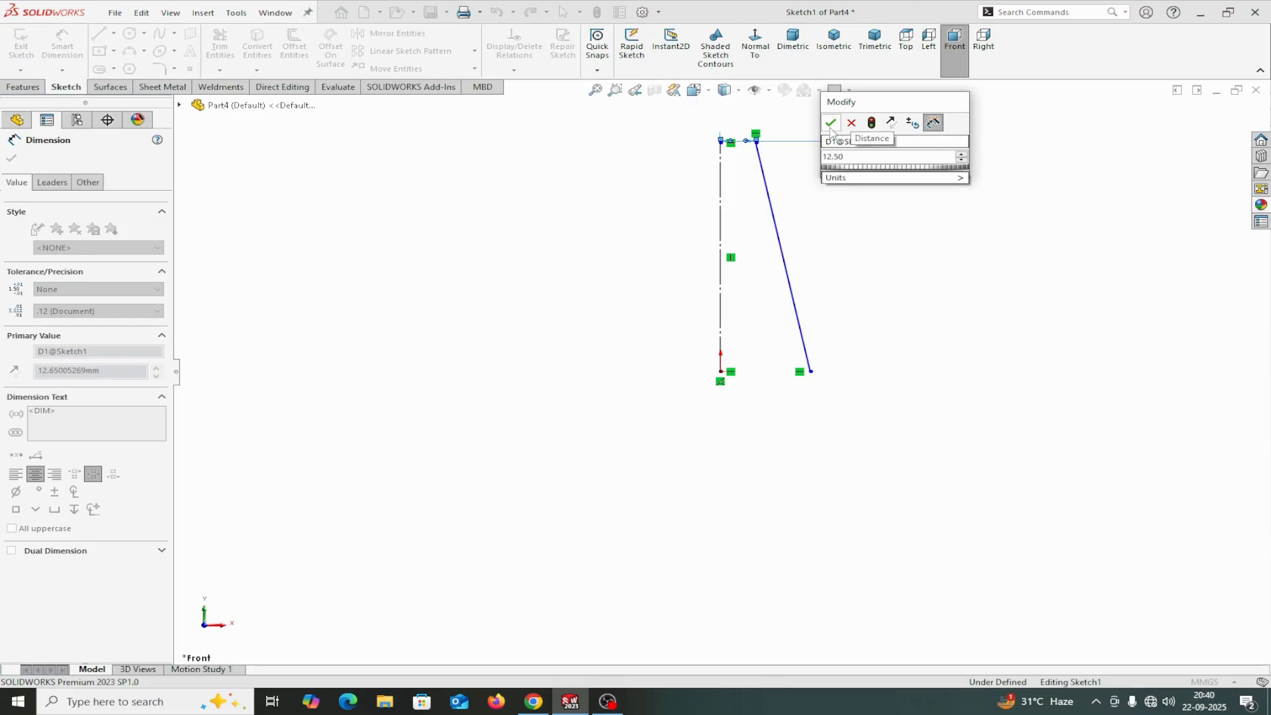
{"action": "left_click", "coordinate": [831, 123]}
Step: Dimension the distance from the origin to the slanted line's lower endpoint as 75 mm
{"action": "left_click", "coordinate": [721, 372]}
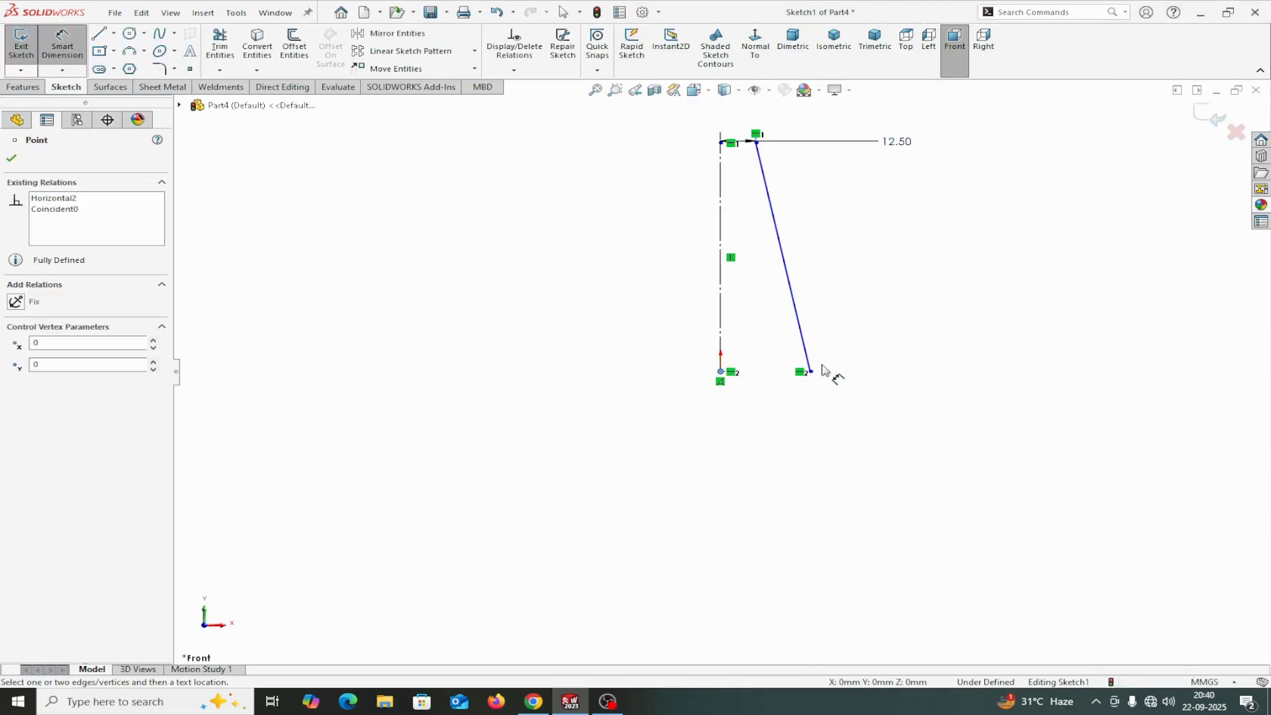
{"action": "left_click", "coordinate": [812, 372]}
{"action": "left_click", "coordinate": [803, 426]}
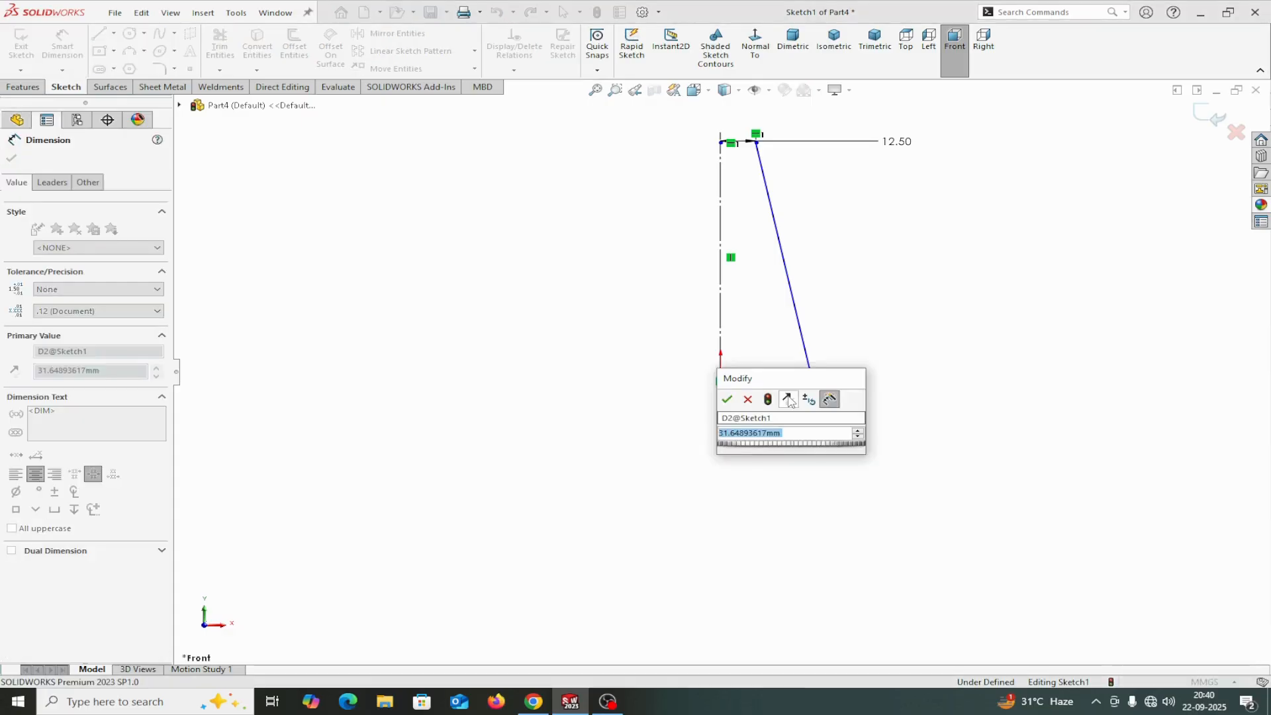
{"action": "type", "text": "75"}
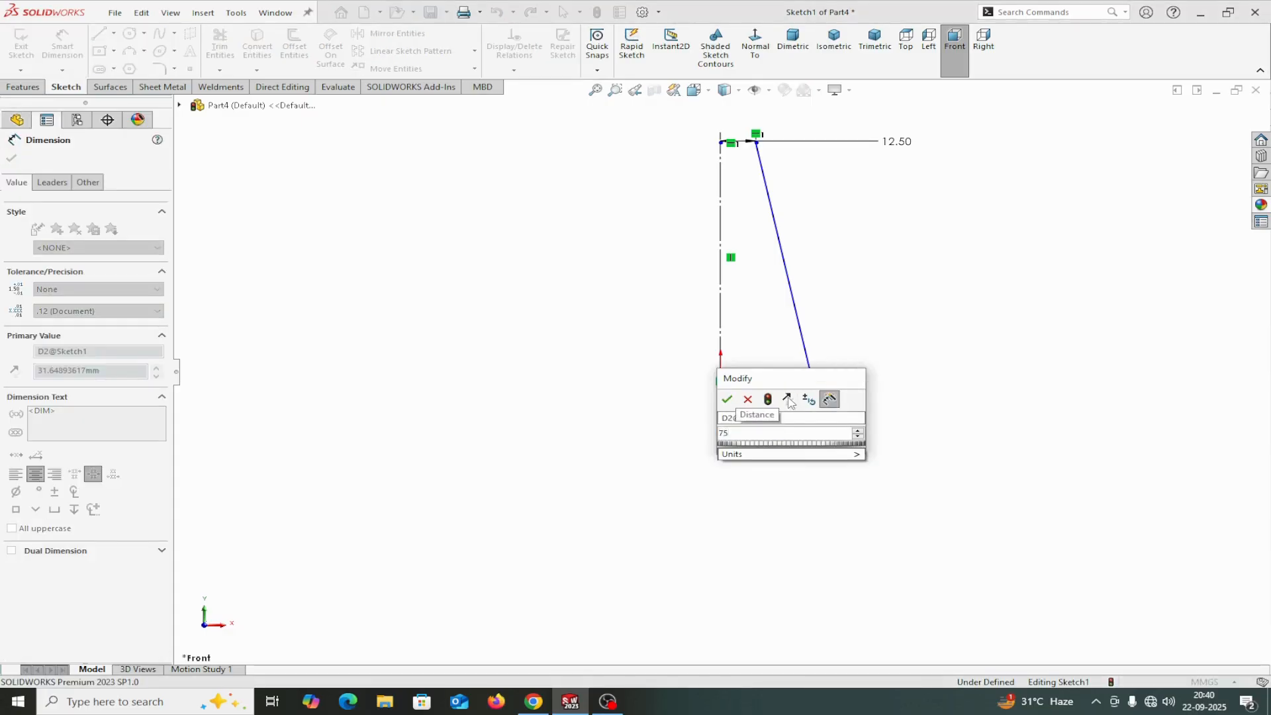
{"action": "left_click", "coordinate": [731, 402]}
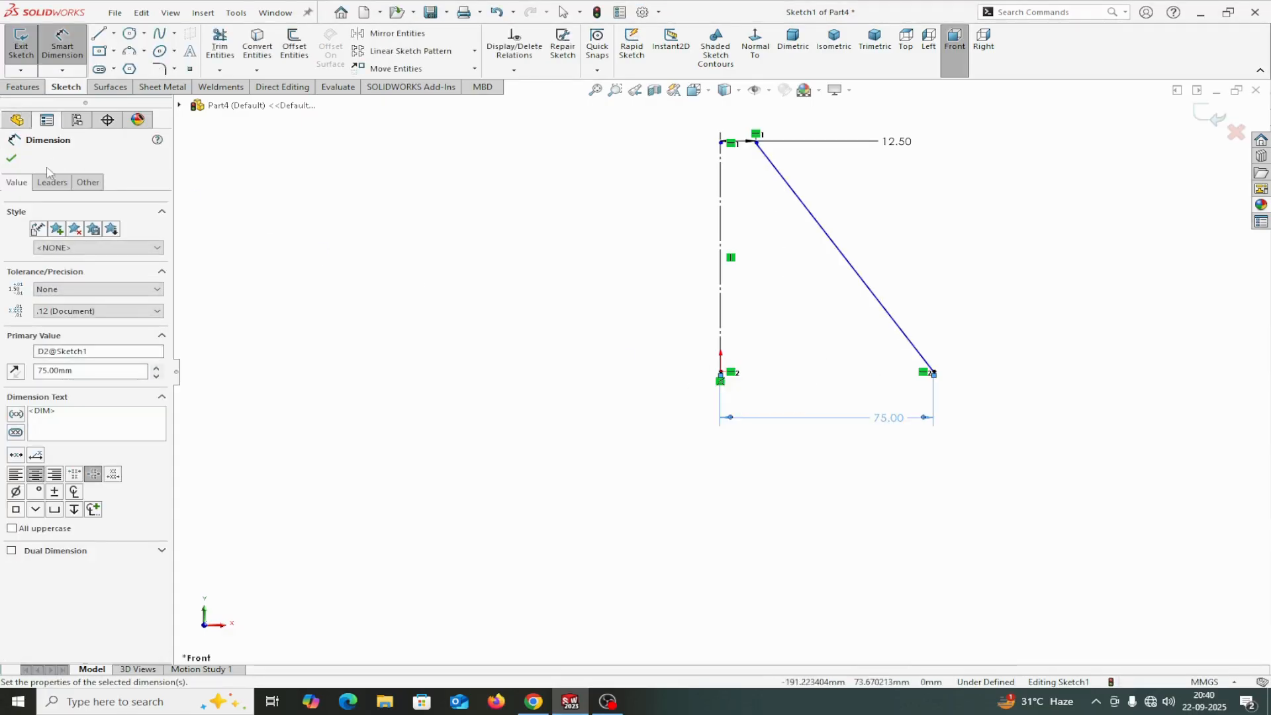
{"action": "left_click", "coordinate": [11, 160]}
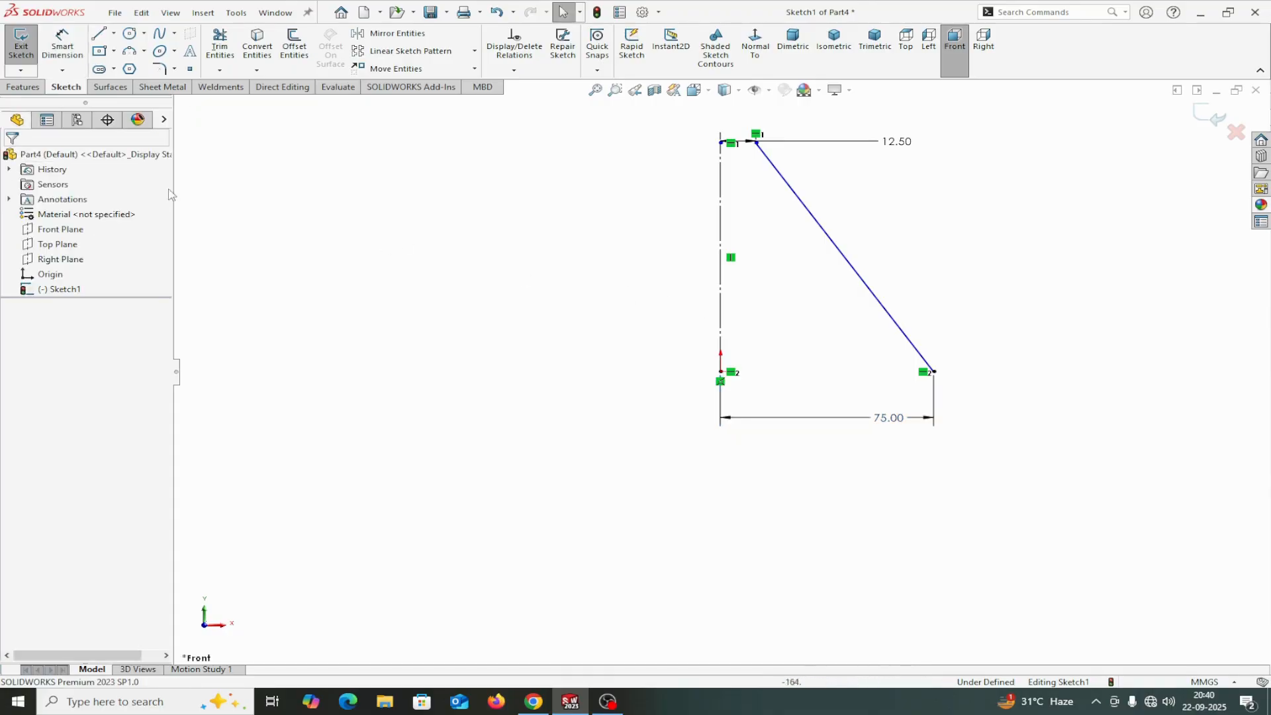
Step: Dimension the centreline's height as 150 mm and fit the sketch in view
{"action": "left_click", "coordinate": [66, 64]}
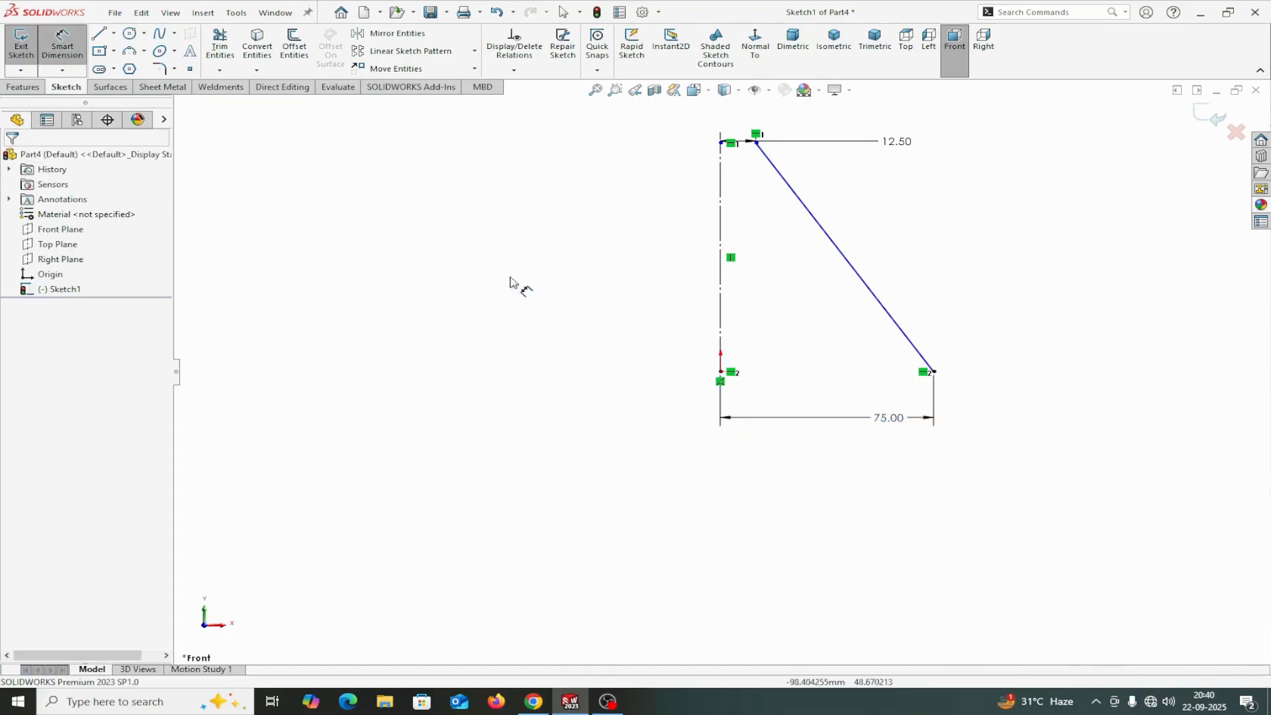
{"action": "left_click", "coordinate": [720, 316]}
{"action": "left_click", "coordinate": [551, 316]}
{"action": "type", "text": "1"}
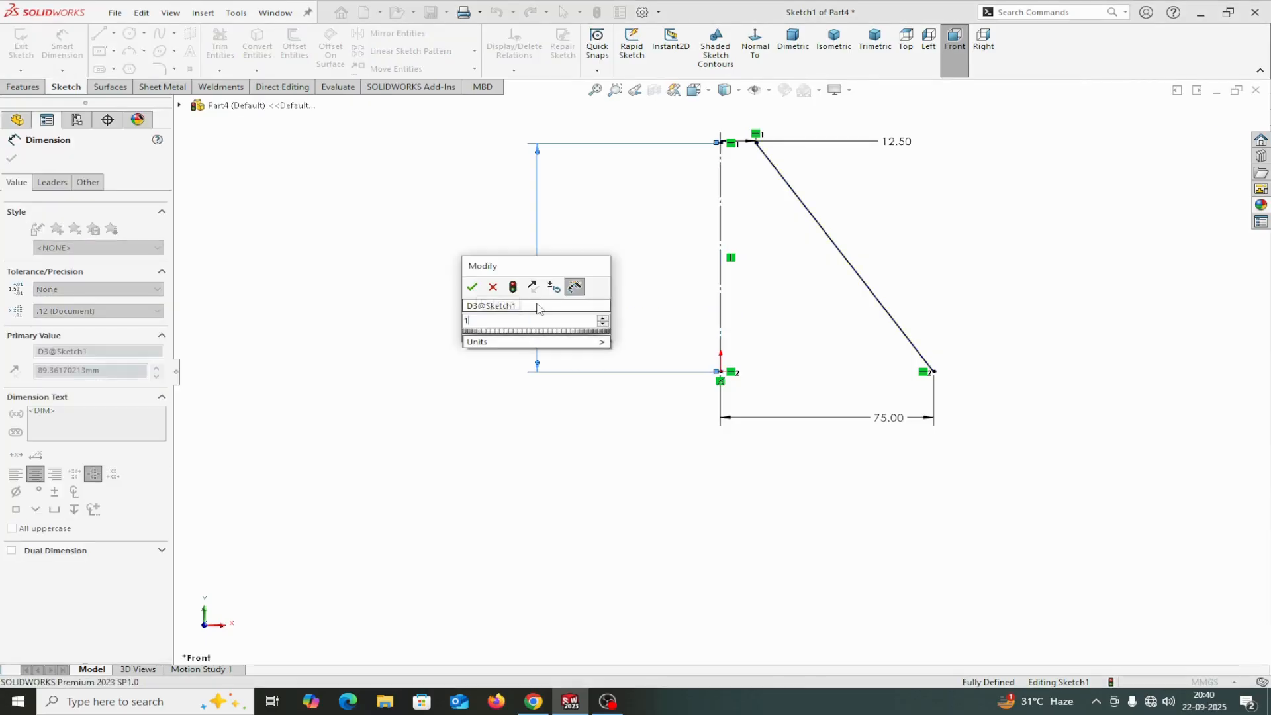
{"action": "type", "text": "50"}
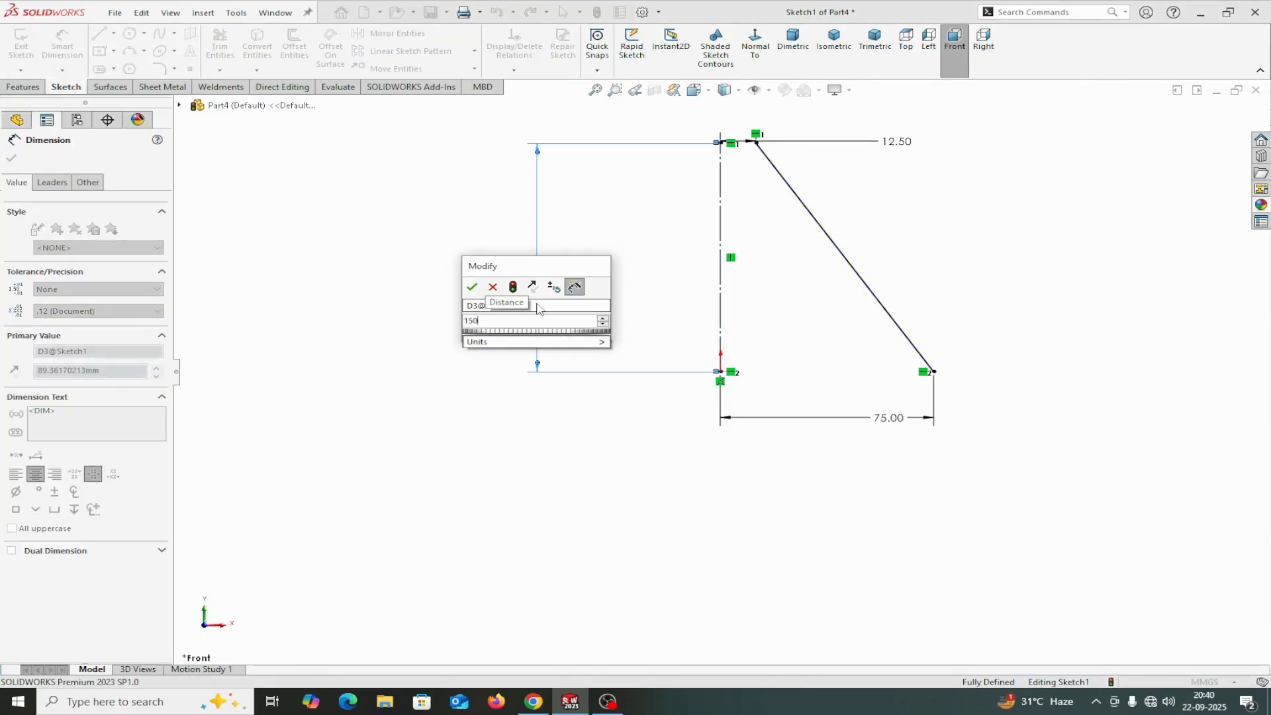
{"action": "left_click", "coordinate": [472, 286]}
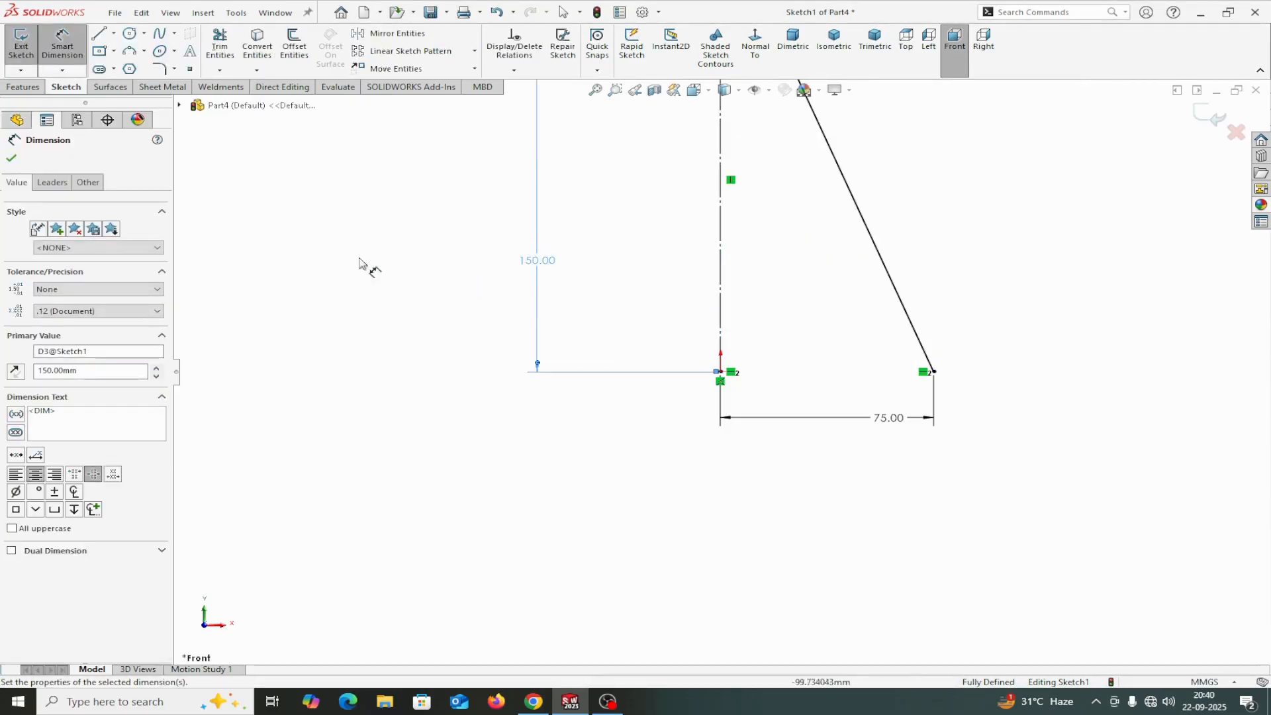
{"action": "left_click", "coordinate": [10, 157]}
{"action": "key", "text": "f"}
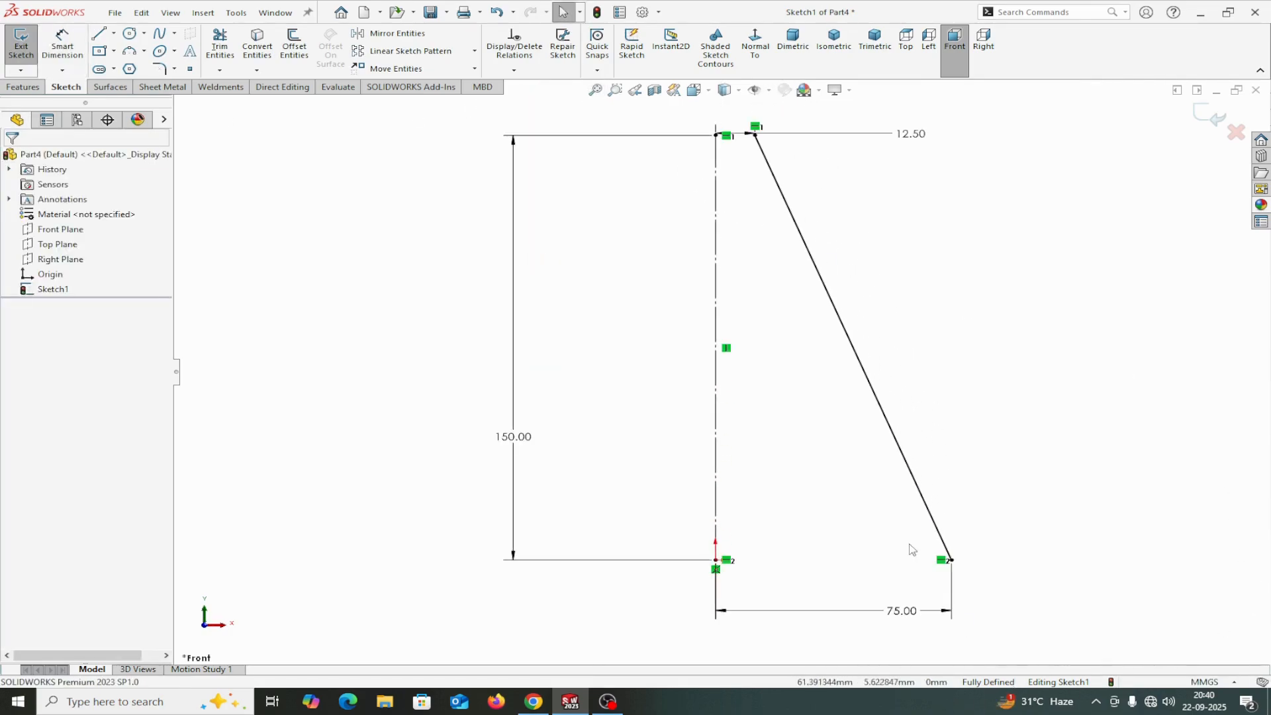
Step: Start a thin revolve of the slanted line about the centreline, keeping the profile open and setting the angle to 359 degrees
{"action": "left_click", "coordinate": [32, 88]}
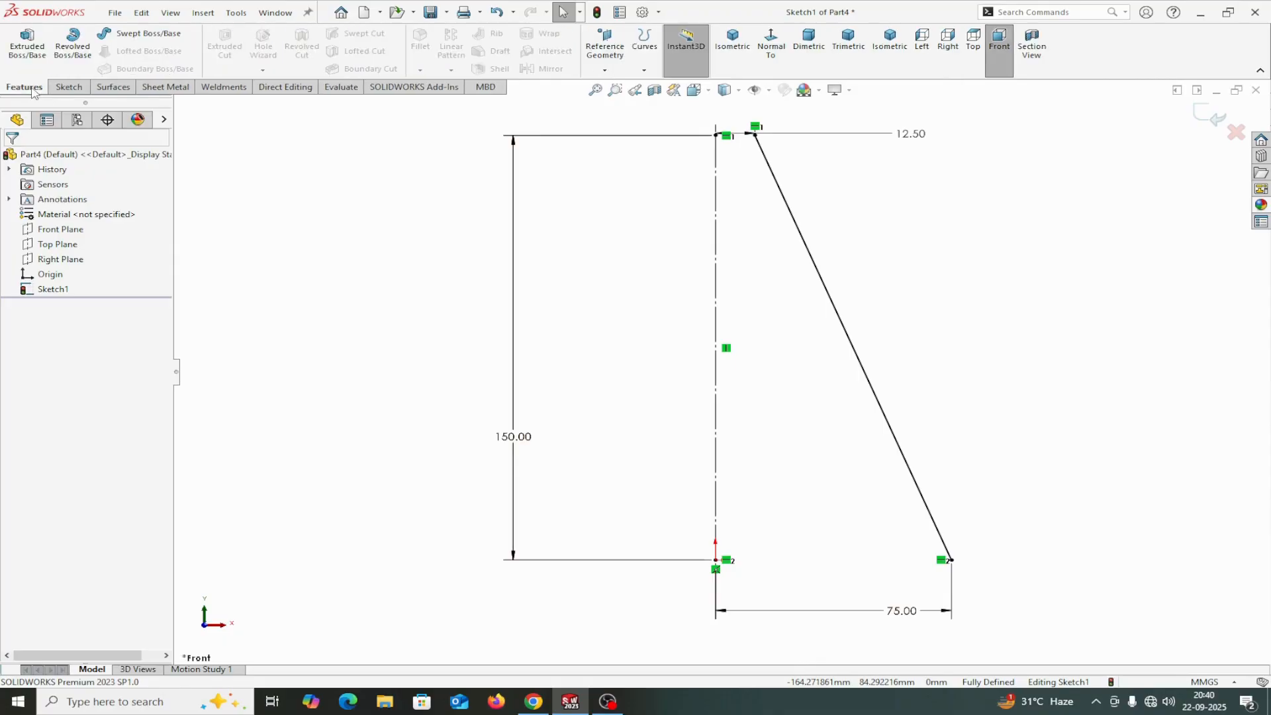
{"action": "left_click", "coordinate": [68, 50]}
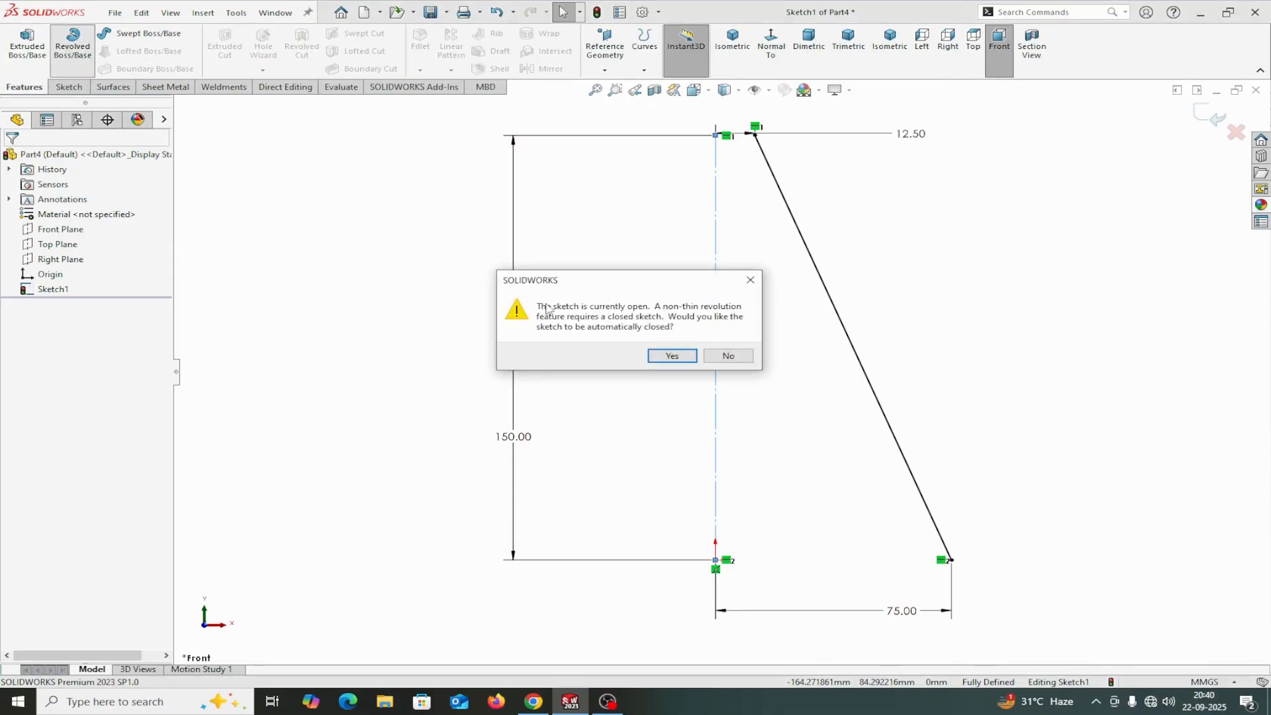
{"action": "left_click", "coordinate": [729, 357]}
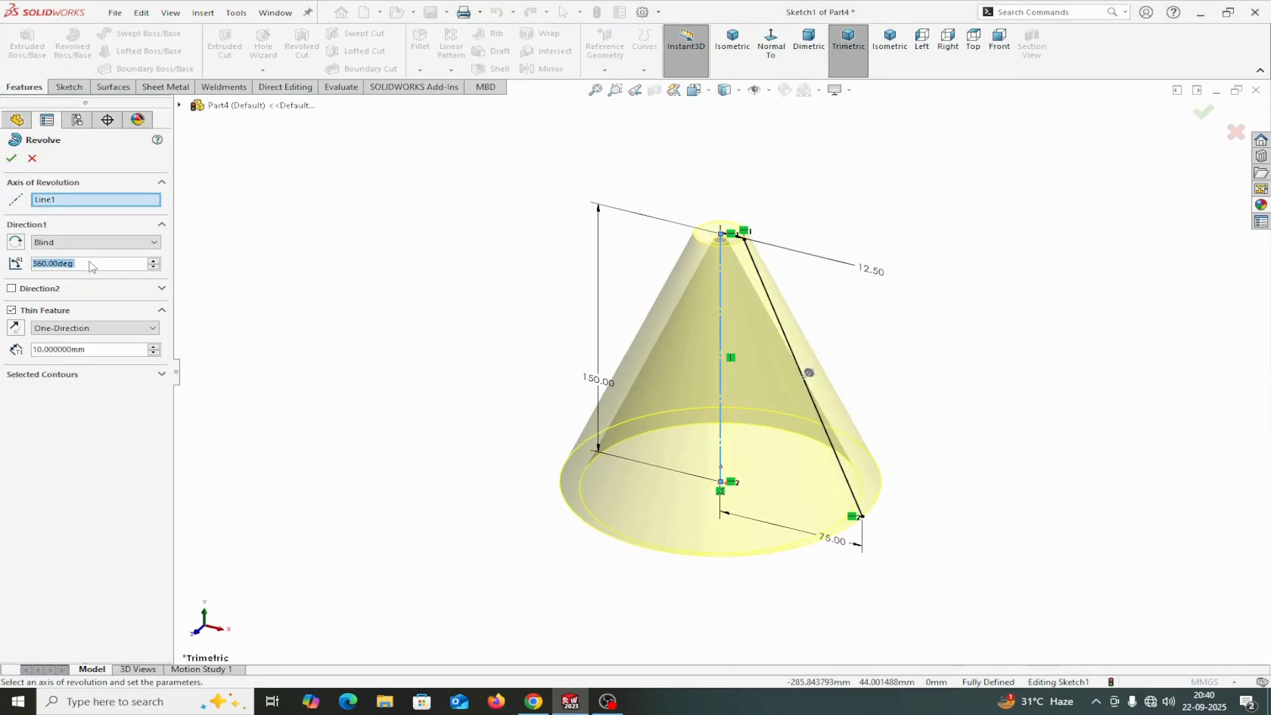
{"action": "type", "text": "3"}
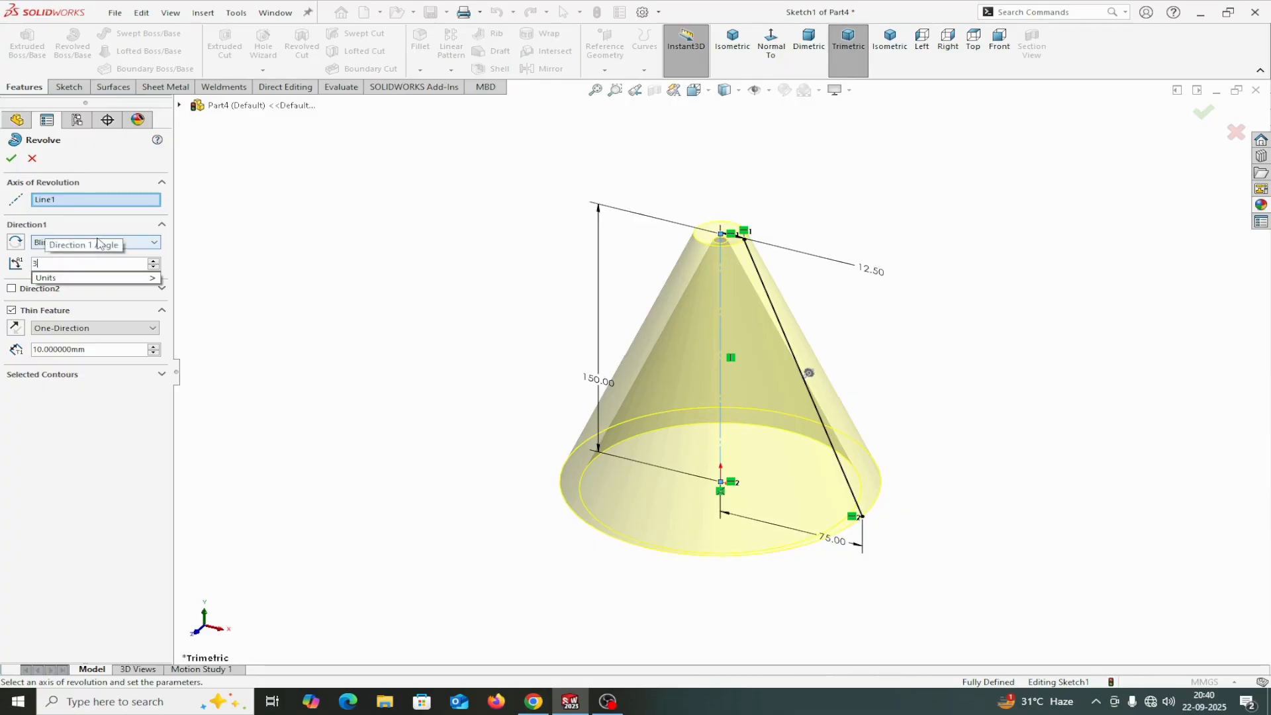
{"action": "type", "text": "59"}
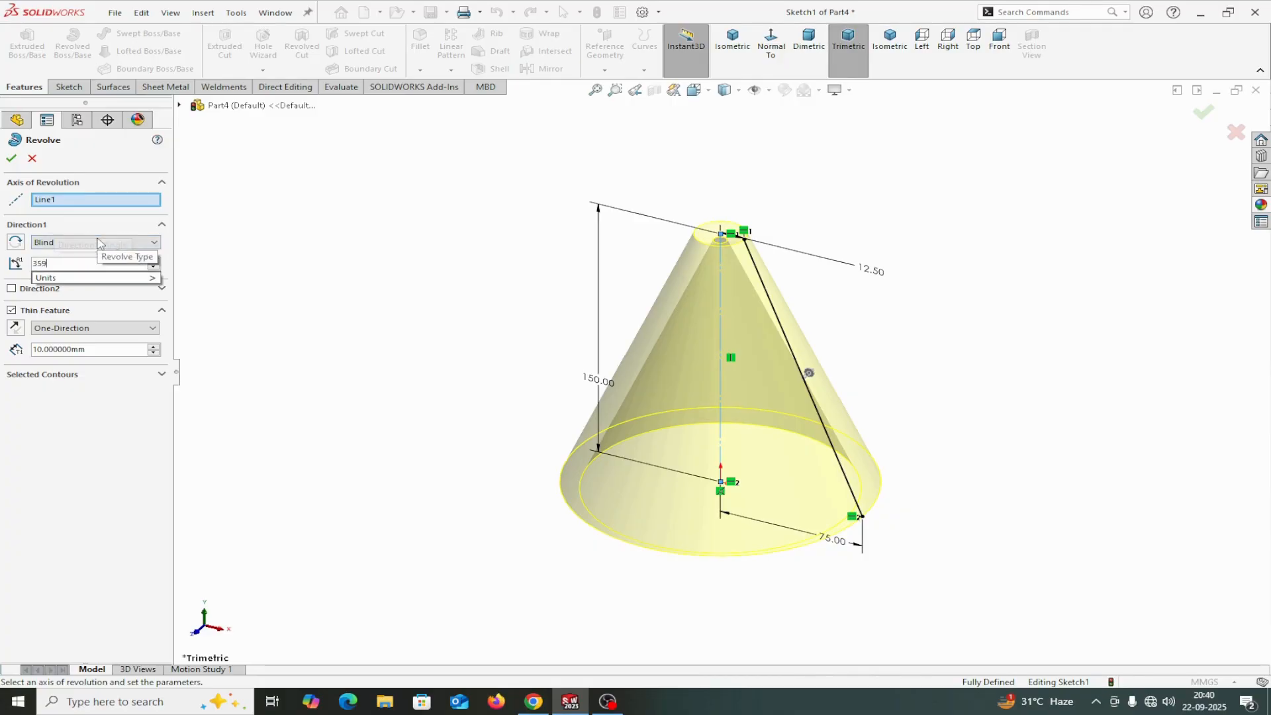
{"action": "key", "text": "Return"}
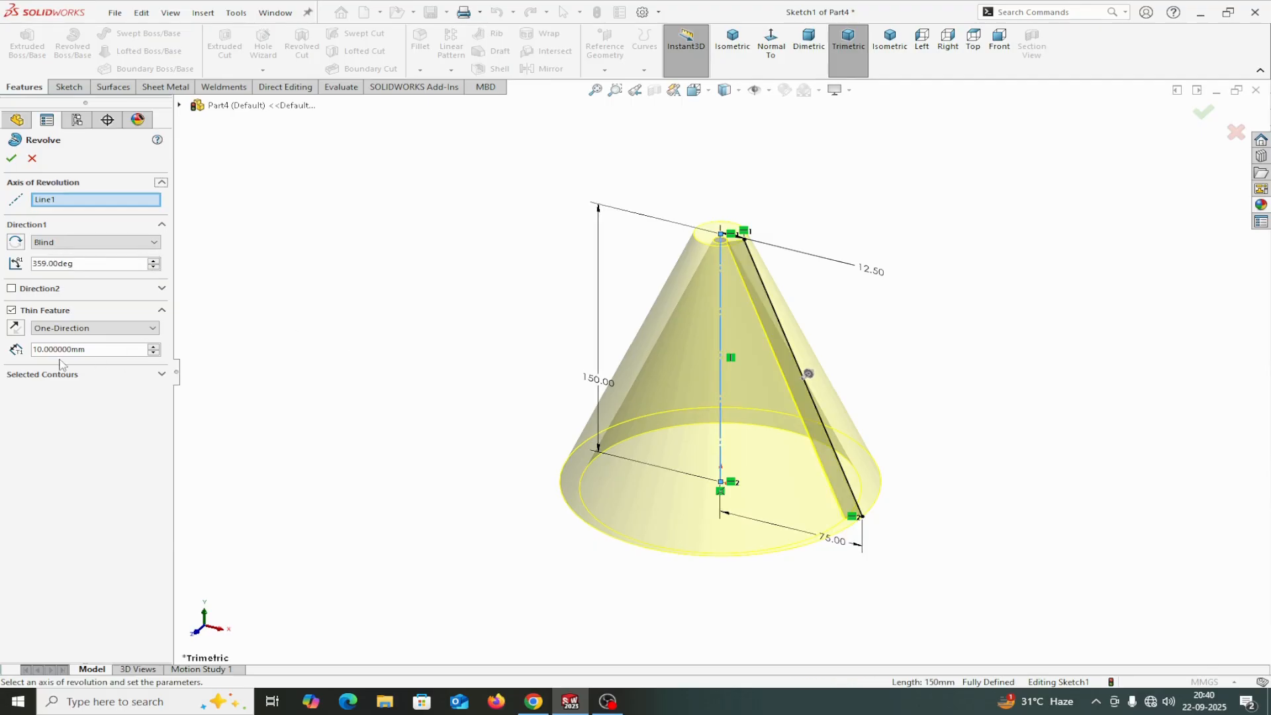
Step: Set the wall thickness of the thin revolve to 1.50 mm
{"action": "double_click", "coordinate": [88, 349]}
{"action": "type", "text": "1.50"}
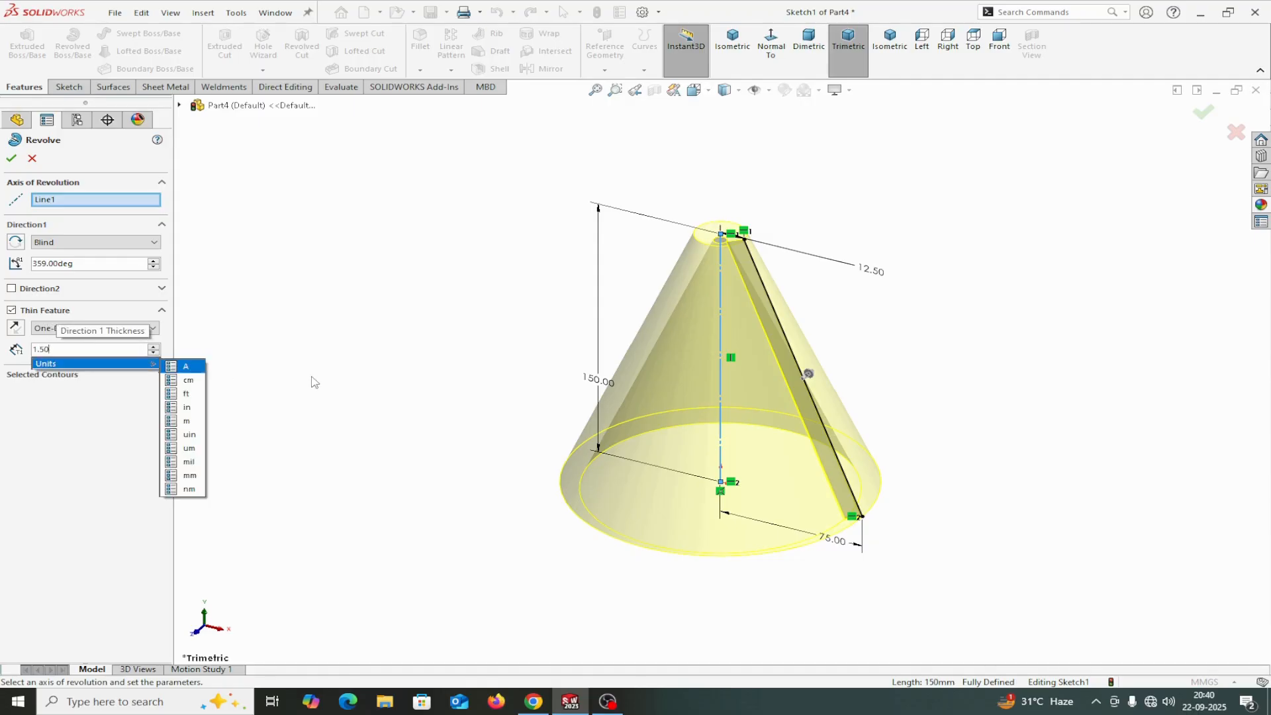
{"action": "key", "text": "Return"}
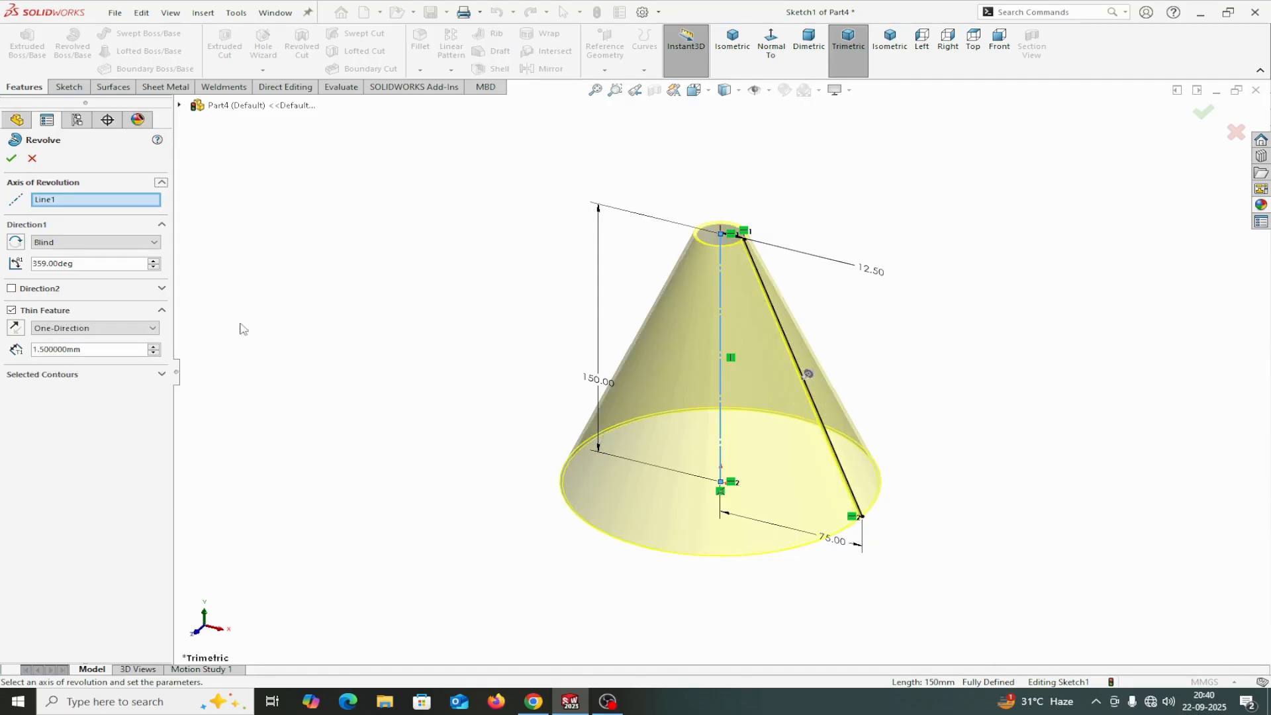
{"action": "middle_click_drag", "start_coordinate": [854, 240], "coordinate": [836, 295]}
{"action": "scroll", "coordinate": [660, 348], "scroll_direction": "up", "scroll_amount": 5}
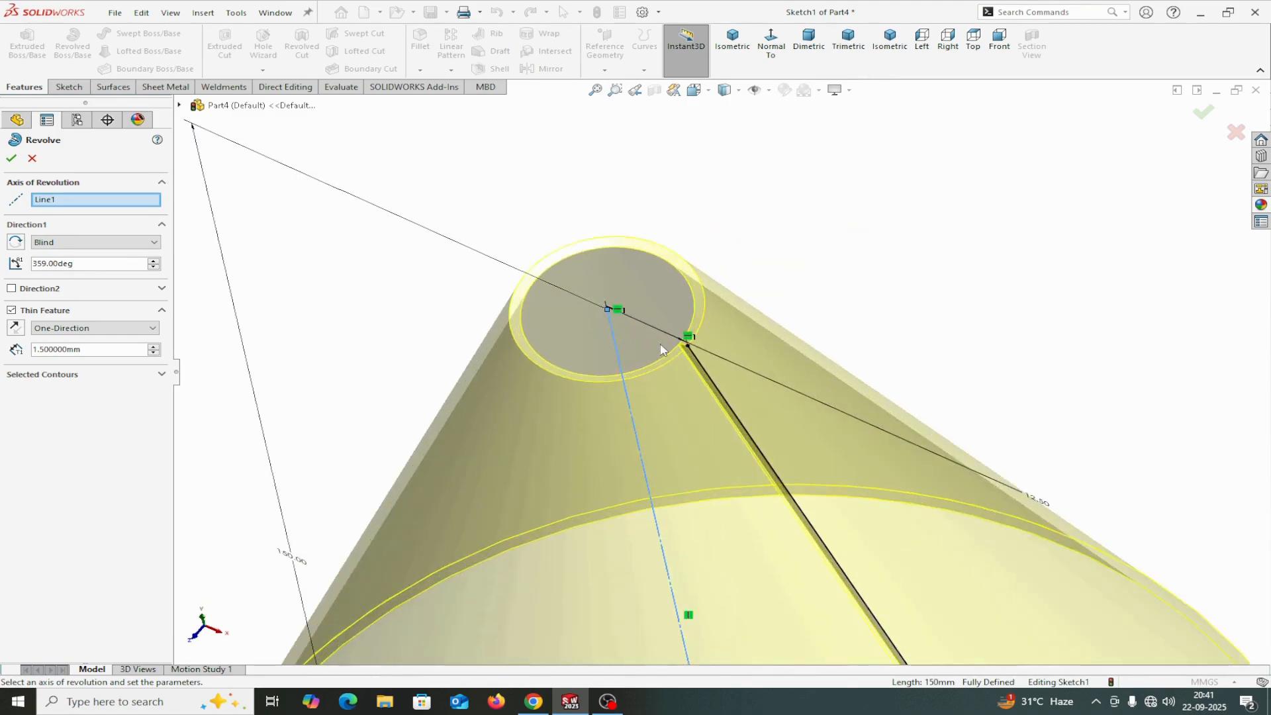
Step: Check the wall direction by reversing it and switching it back, and complete the thin revolve
{"action": "left_click", "coordinate": [14, 328]}
{"action": "left_click", "coordinate": [15, 329]}
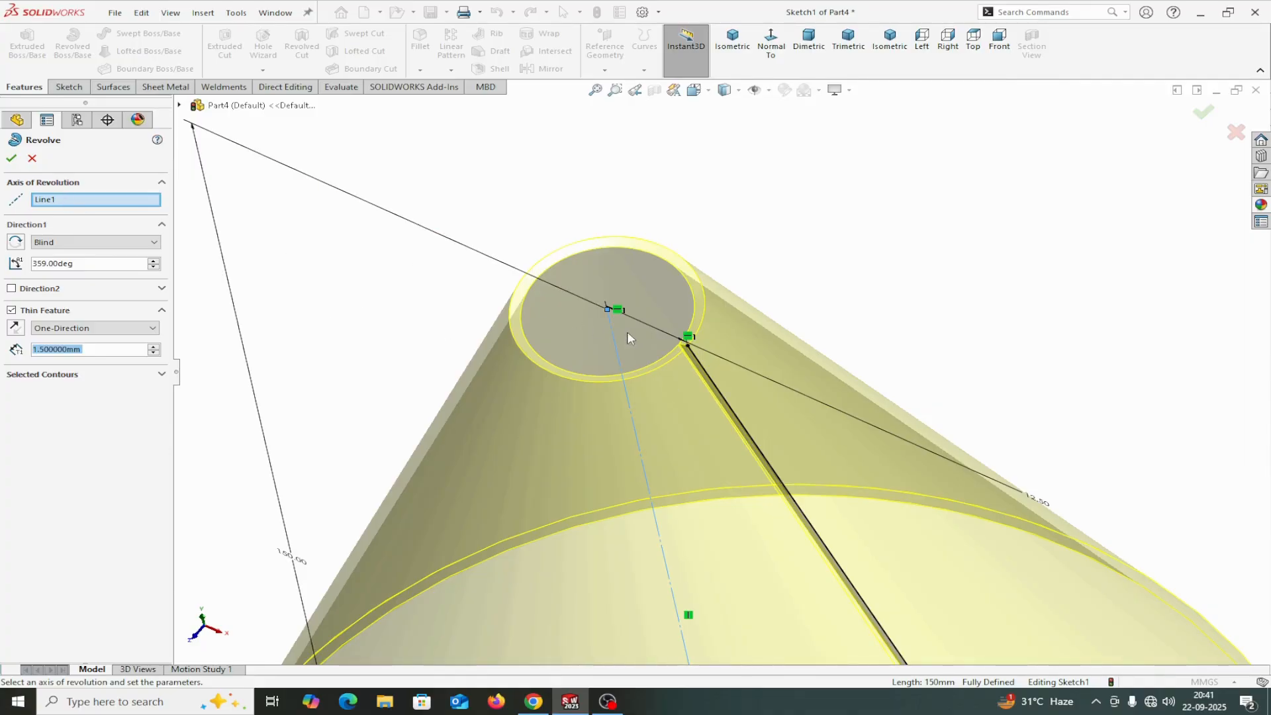
{"action": "left_click", "coordinate": [12, 159]}
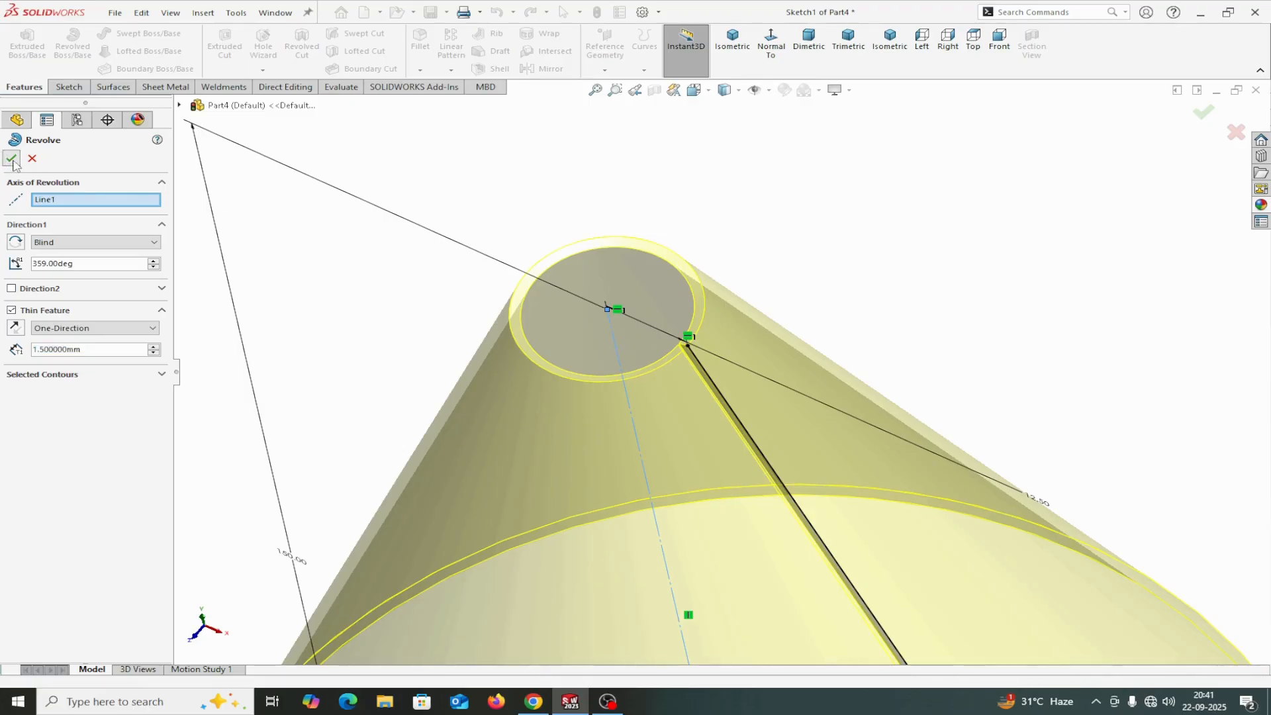
{"action": "scroll", "coordinate": [891, 364], "scroll_direction": "up", "scroll_amount": 4}
{"action": "middle_click_drag", "start_coordinate": [906, 360], "coordinate": [857, 199]}
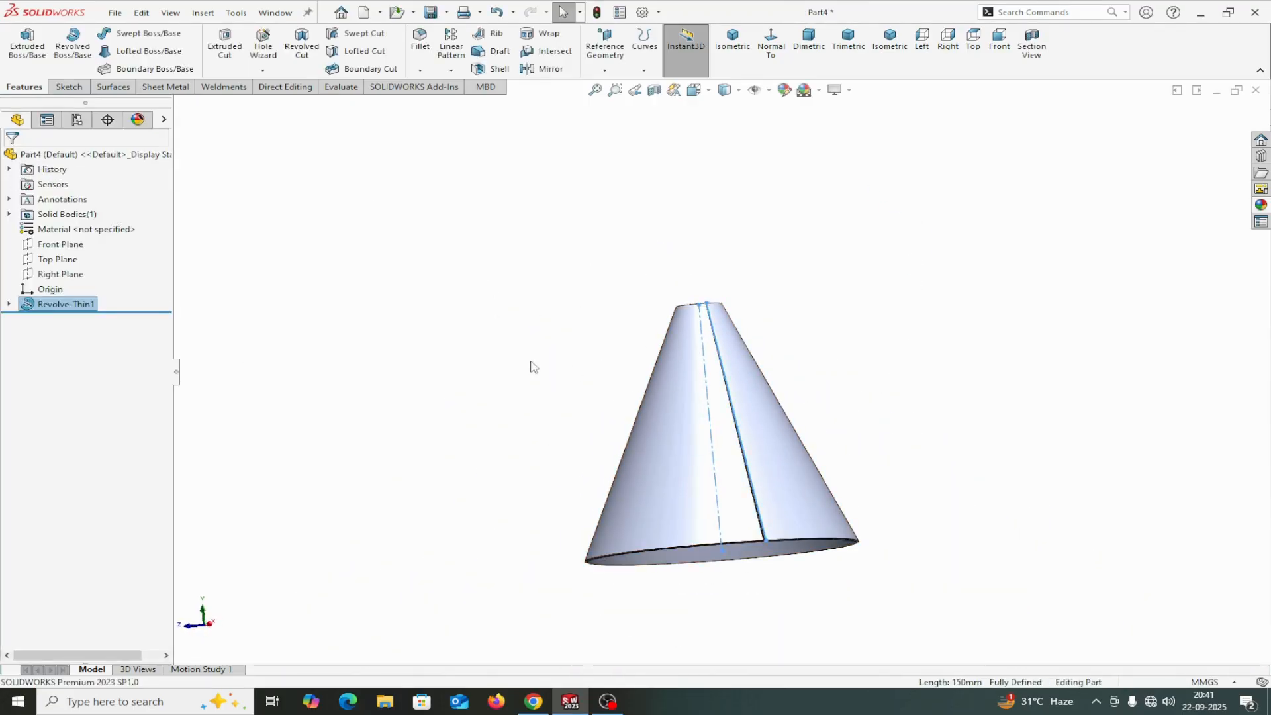
{"action": "left_click", "coordinate": [743, 451]}
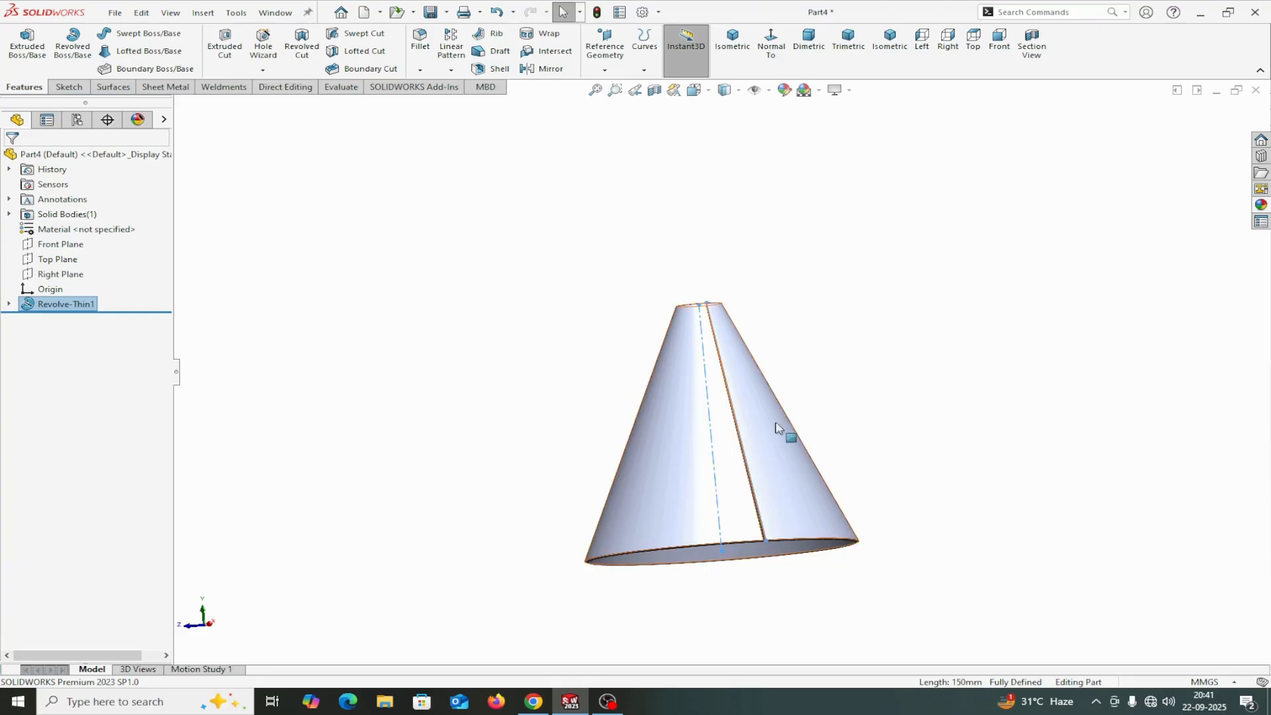
Step: Apply a light orange colour from the standard swatches to the whole part and fit it in view
{"action": "left_click", "coordinate": [163, 120]}
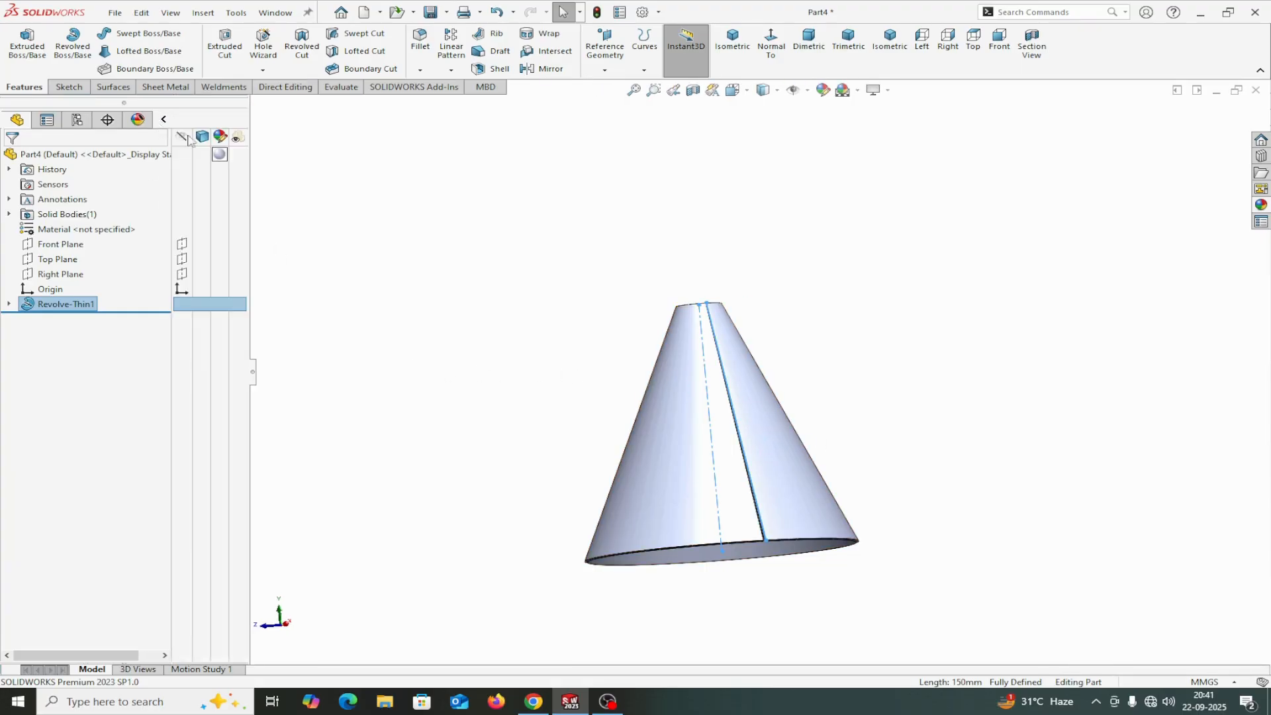
{"action": "left_click", "coordinate": [220, 153]}
{"action": "left_click", "coordinate": [255, 157]}
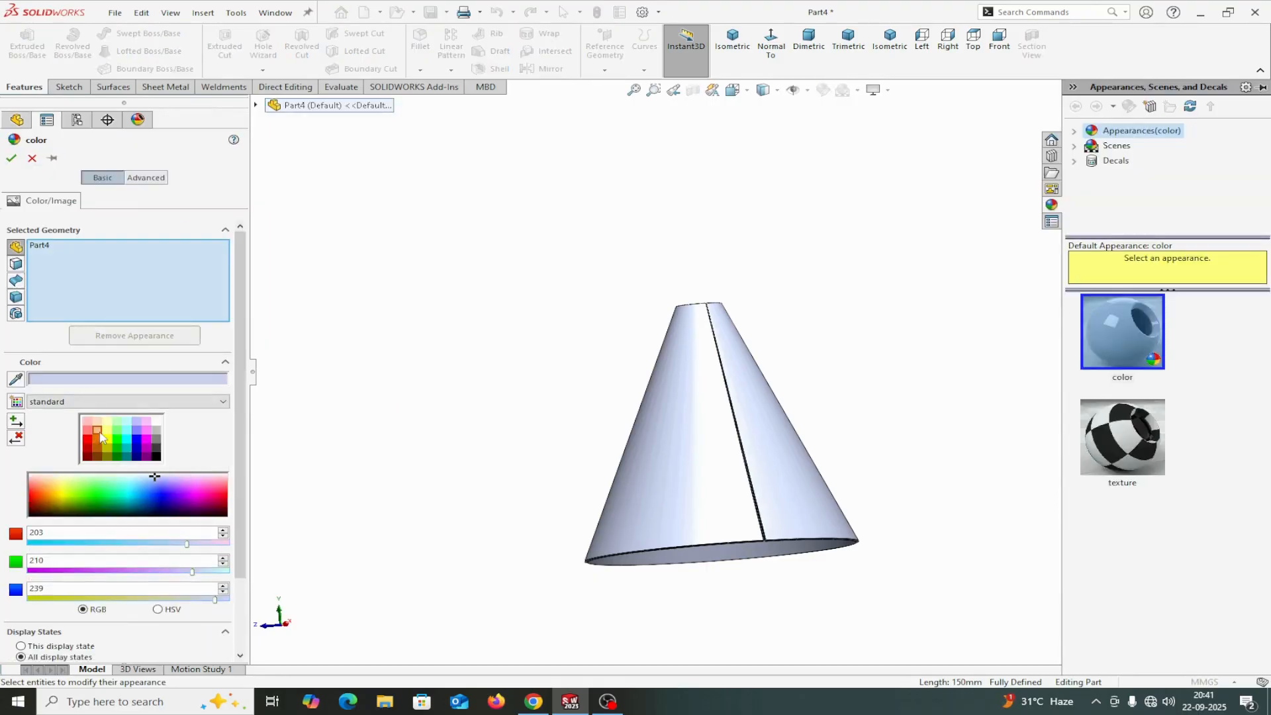
{"action": "left_click", "coordinate": [97, 431]}
{"action": "left_click", "coordinate": [11, 157]}
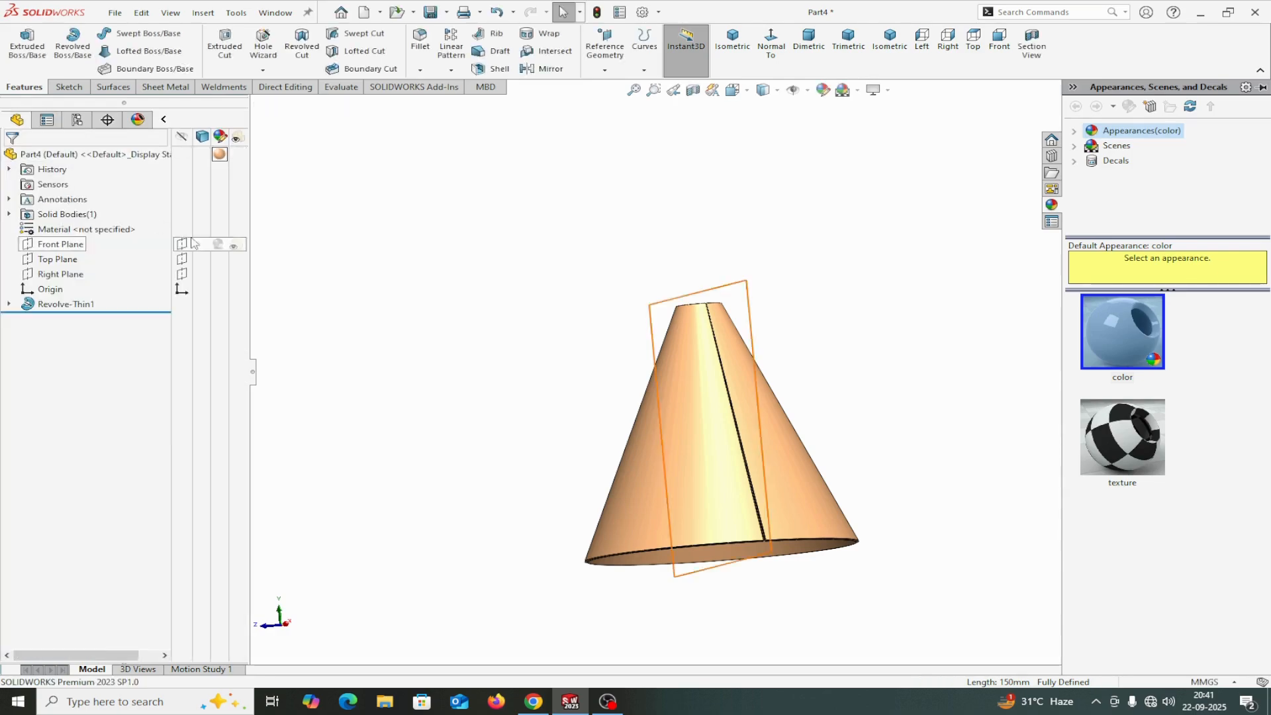
{"action": "left_click", "coordinate": [163, 119]}
{"action": "scroll", "coordinate": [758, 383], "scroll_direction": "up", "scroll_amount": 3}
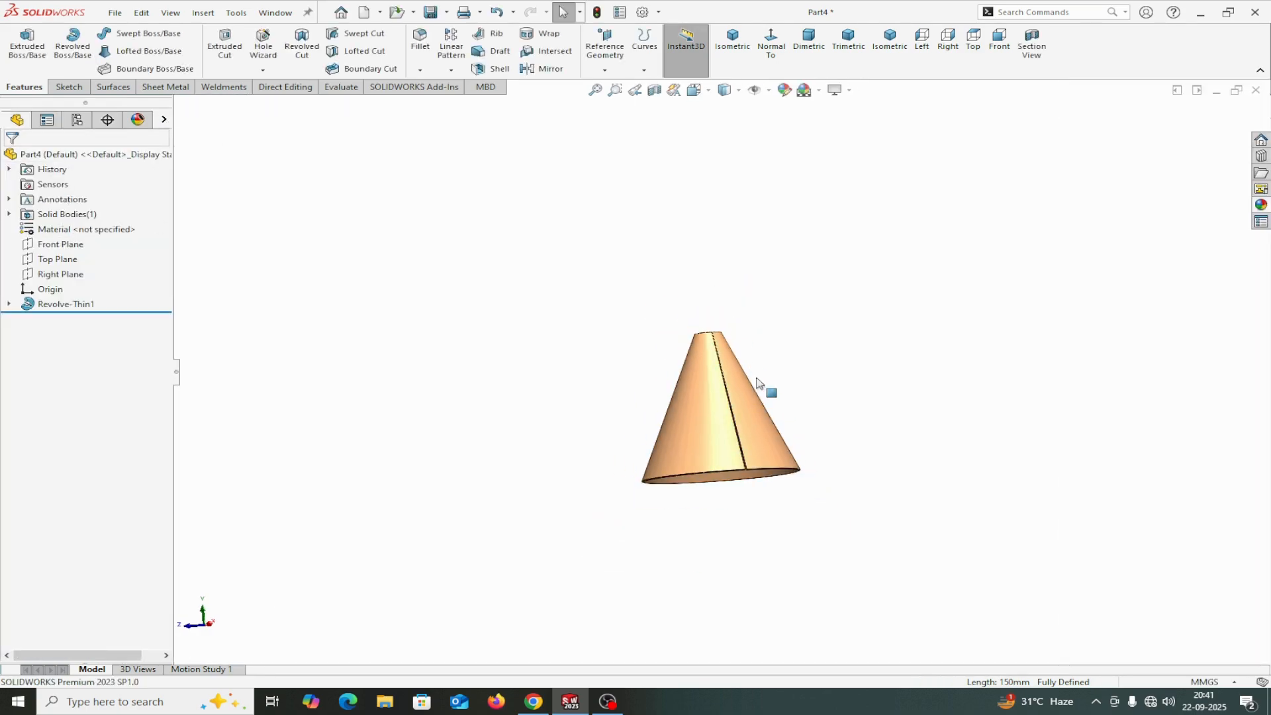
{"action": "left_click", "coordinate": [596, 89]}
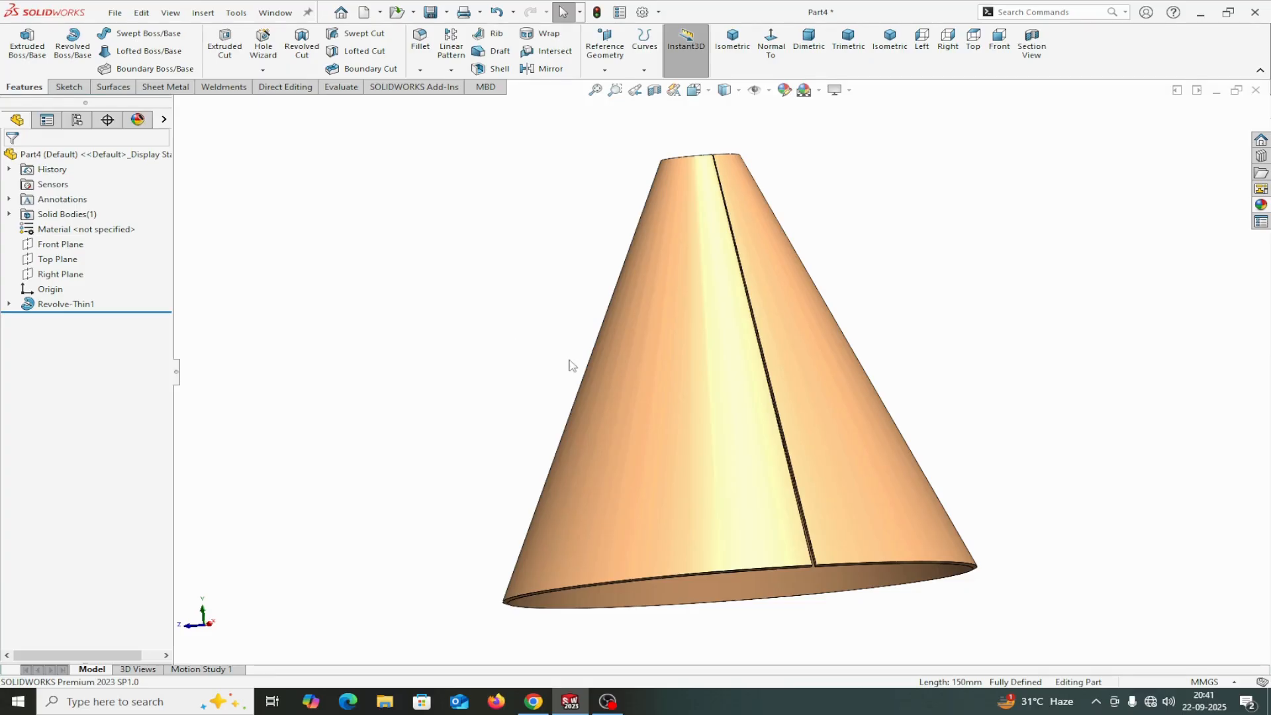
Step: Convert the cone to sheet metal with Insert Bends, using a long edge of the seam as the fixed edge
{"action": "left_click", "coordinate": [164, 87]}
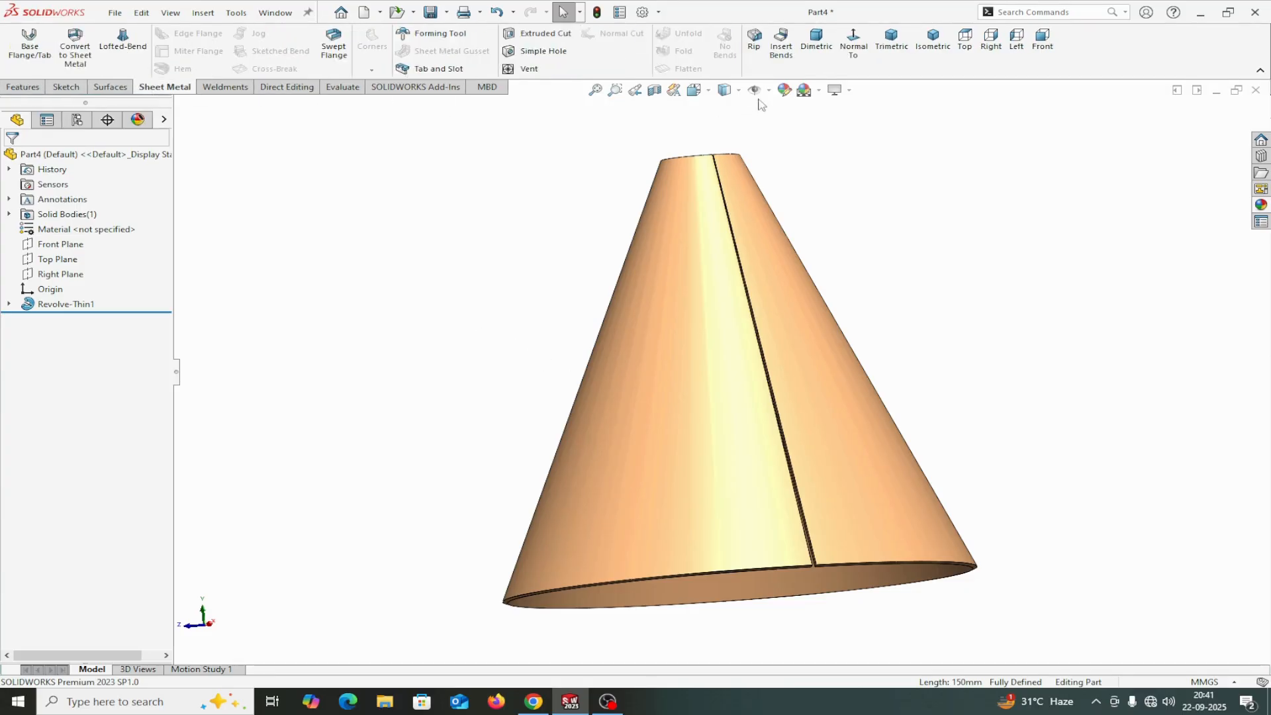
{"action": "left_click", "coordinate": [781, 53]}
{"action": "scroll", "coordinate": [795, 230], "scroll_direction": "down", "scroll_amount": 2}
{"action": "scroll", "coordinate": [675, 231], "scroll_direction": "down", "scroll_amount": 2}
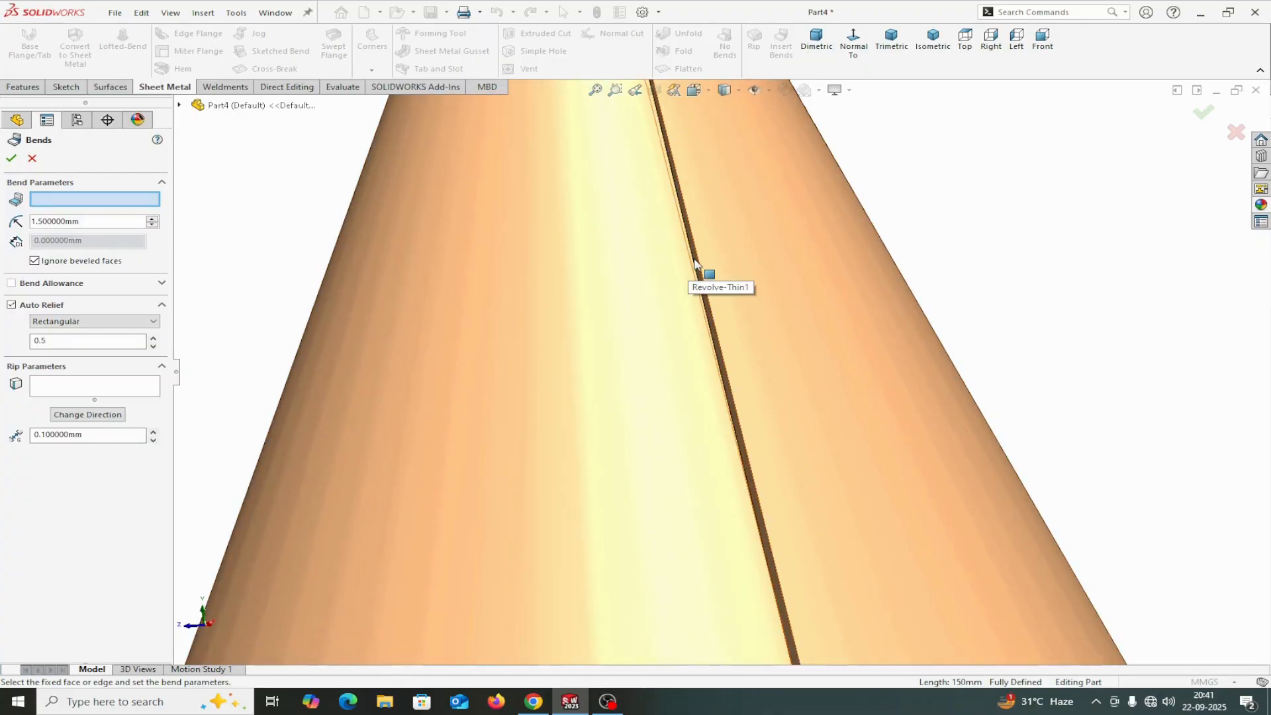
{"action": "left_click", "coordinate": [693, 265]}
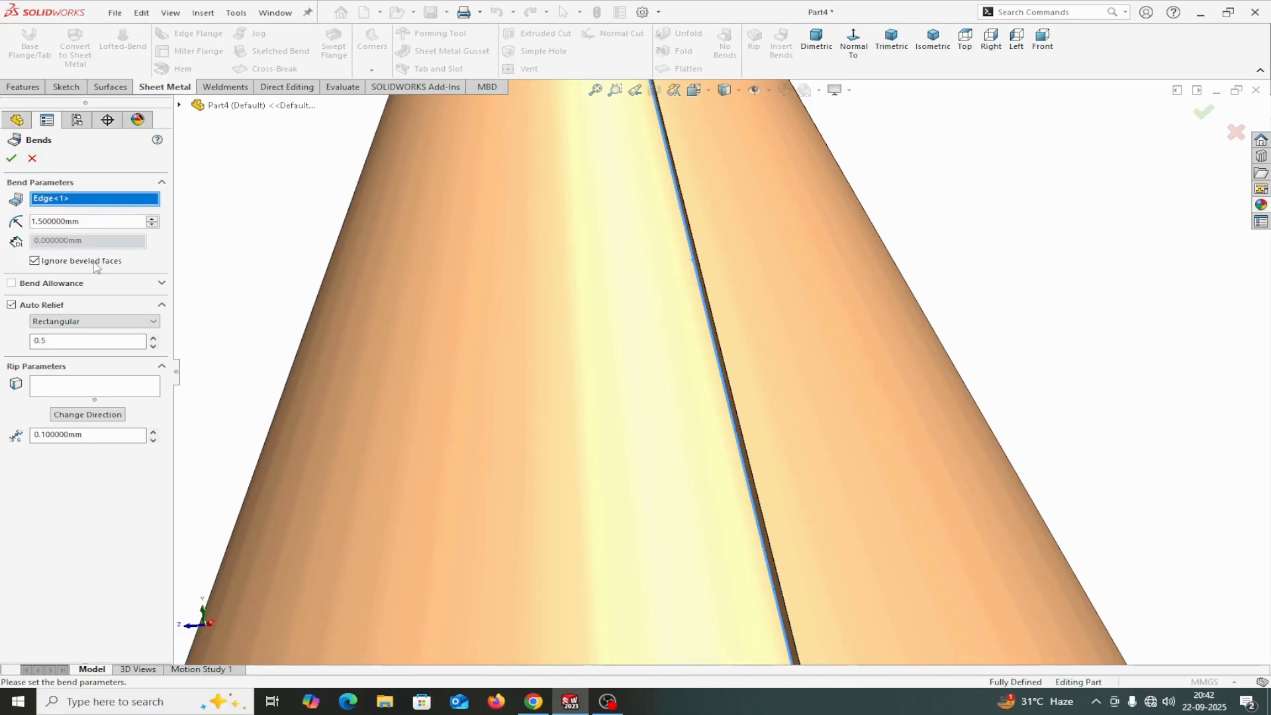
{"action": "left_click", "coordinate": [11, 159]}
Step: Start a reference plane with the Front Plane as its first reference
{"action": "scroll", "coordinate": [615, 318], "scroll_direction": "up", "scroll_amount": 5}
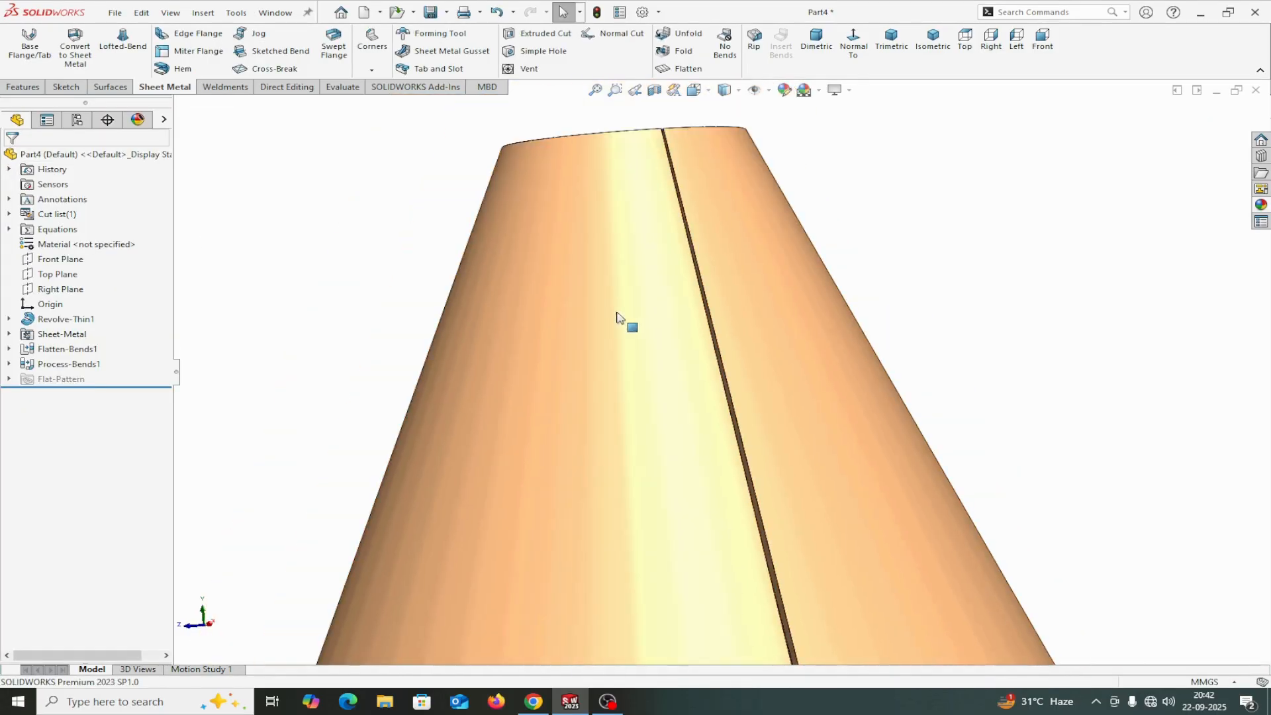
{"action": "scroll", "coordinate": [828, 411], "scroll_direction": "up", "scroll_amount": 5}
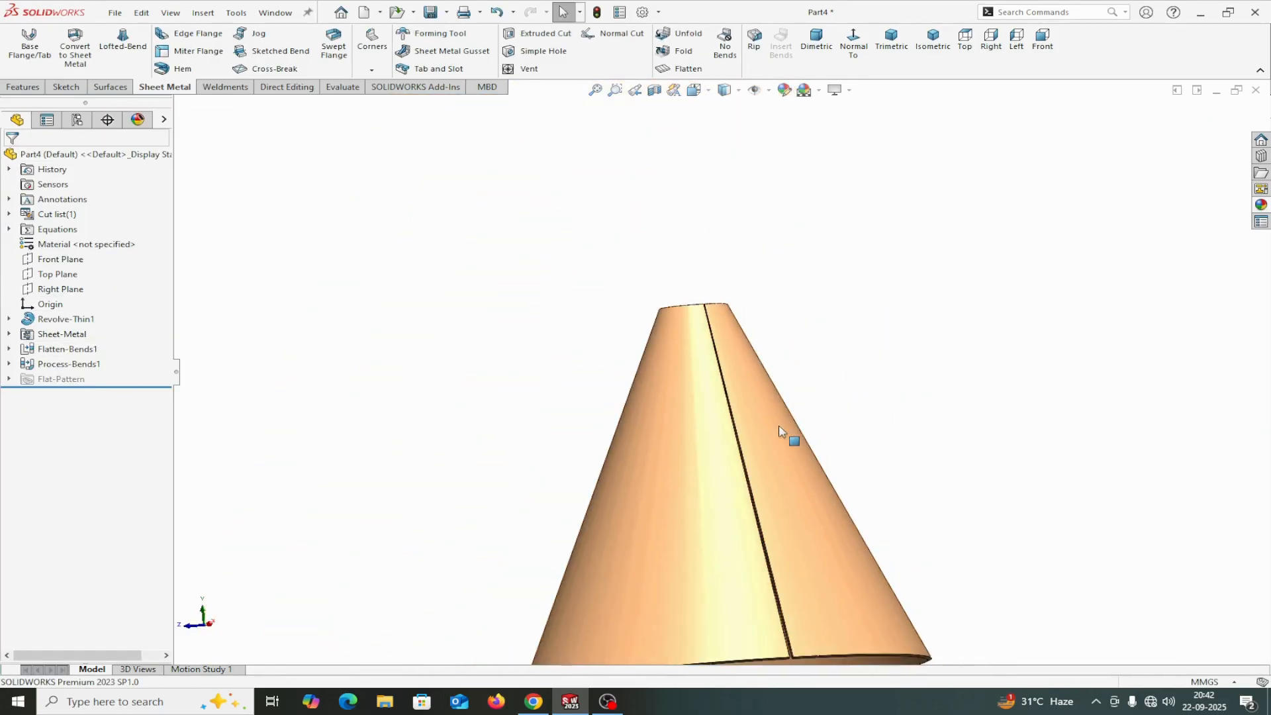
{"action": "middle_click_drag", "start_coordinate": [852, 420], "coordinate": [829, 448]}
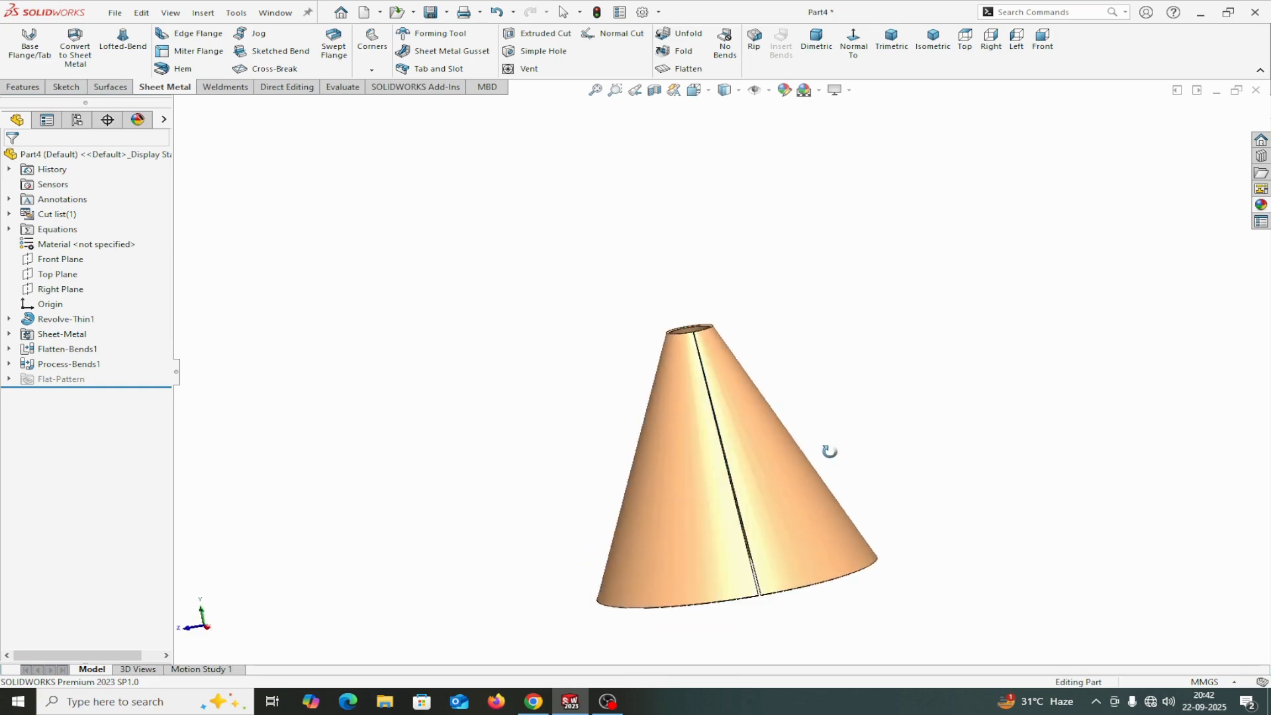
{"action": "scroll", "coordinate": [718, 347], "scroll_direction": "down", "scroll_amount": 6}
{"action": "middle_click_drag", "start_coordinate": [818, 264], "coordinate": [846, 304]}
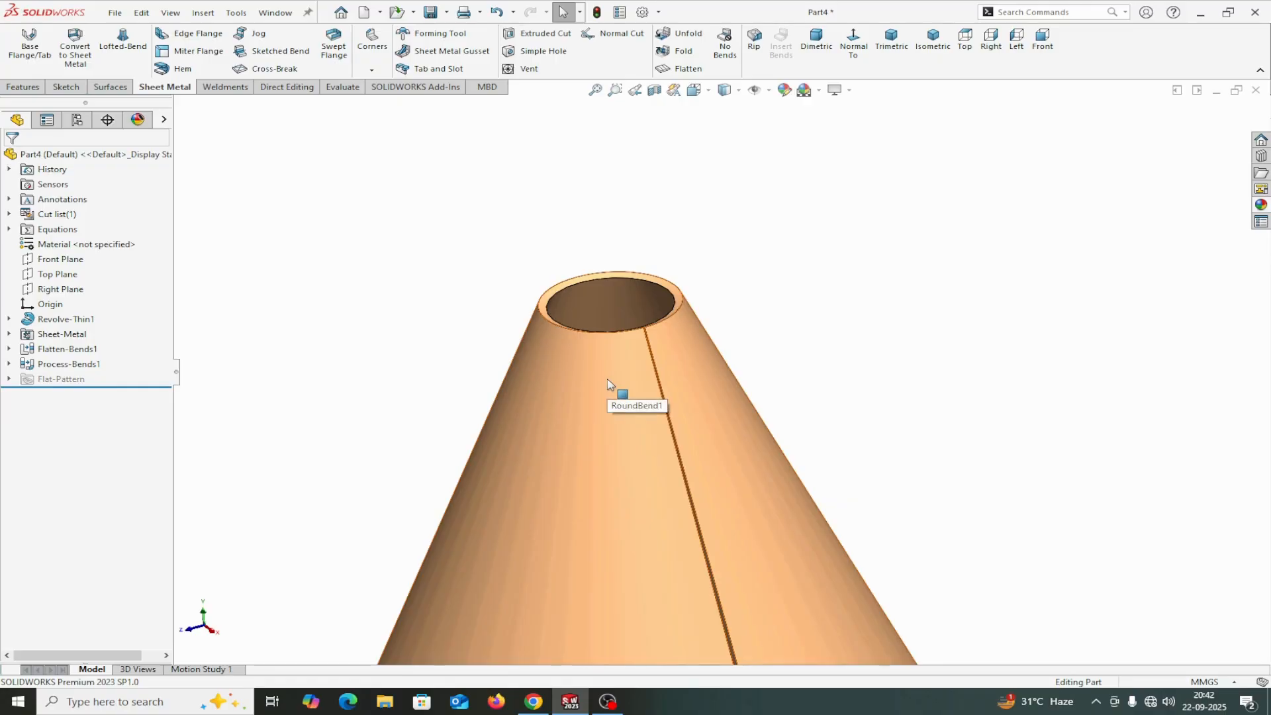
{"action": "left_click", "coordinate": [24, 87]}
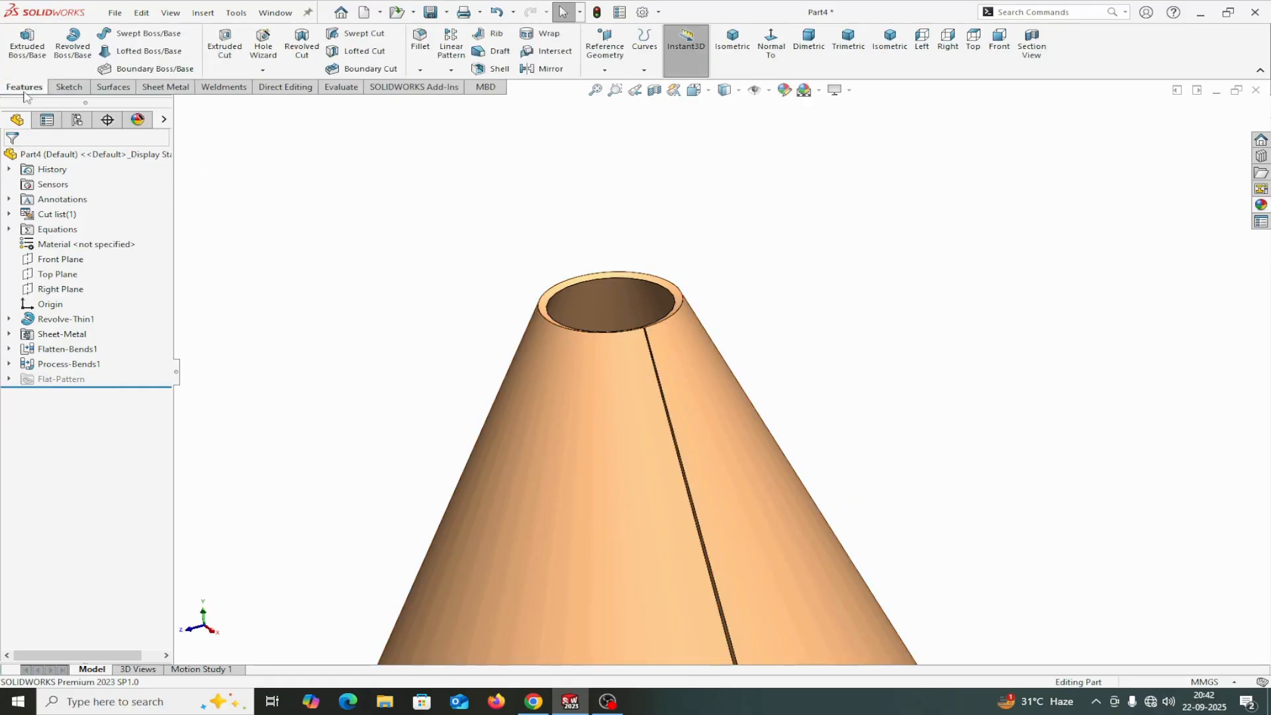
{"action": "left_click", "coordinate": [616, 66]}
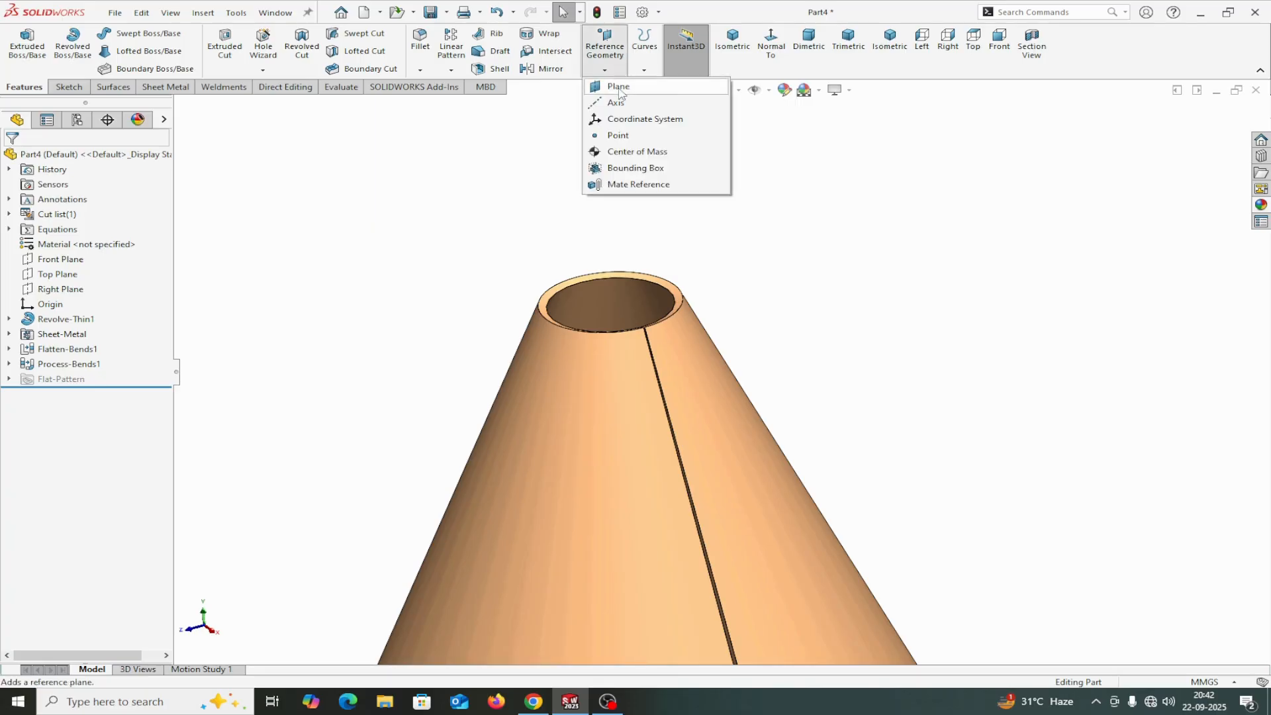
{"action": "left_click", "coordinate": [619, 87]}
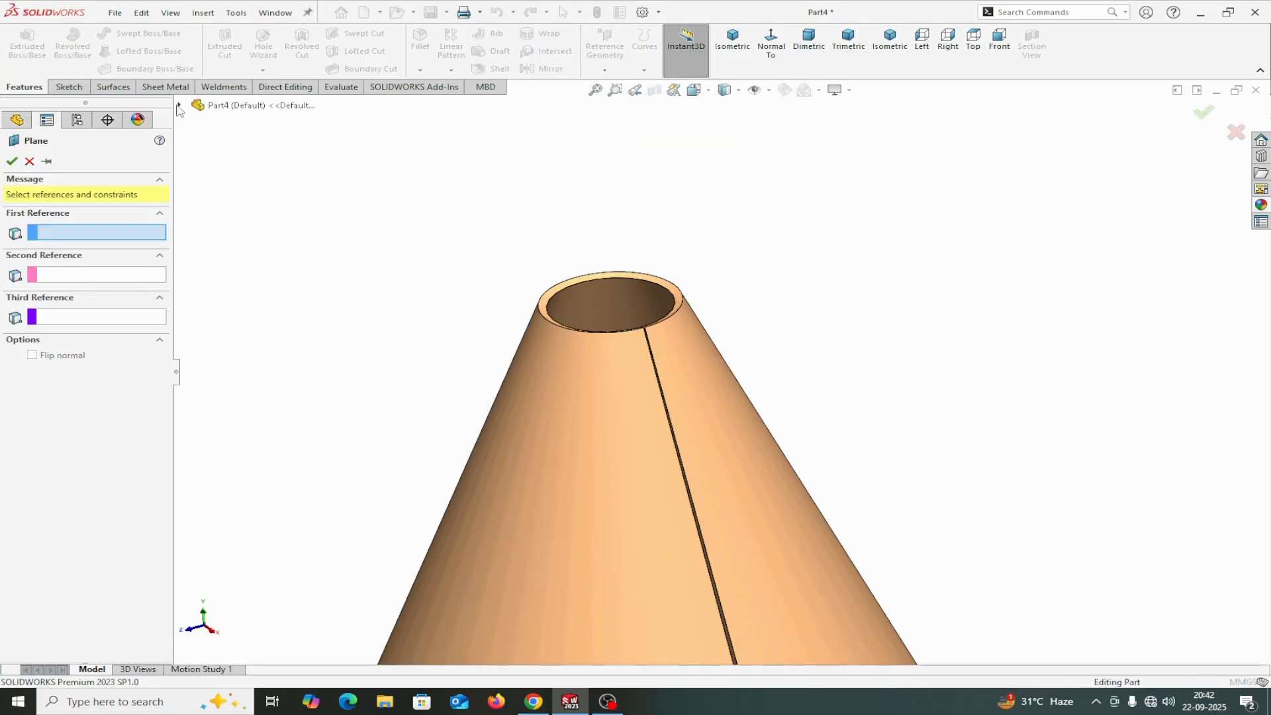
{"action": "left_click", "coordinate": [179, 105]}
{"action": "left_click", "coordinate": [248, 210]}
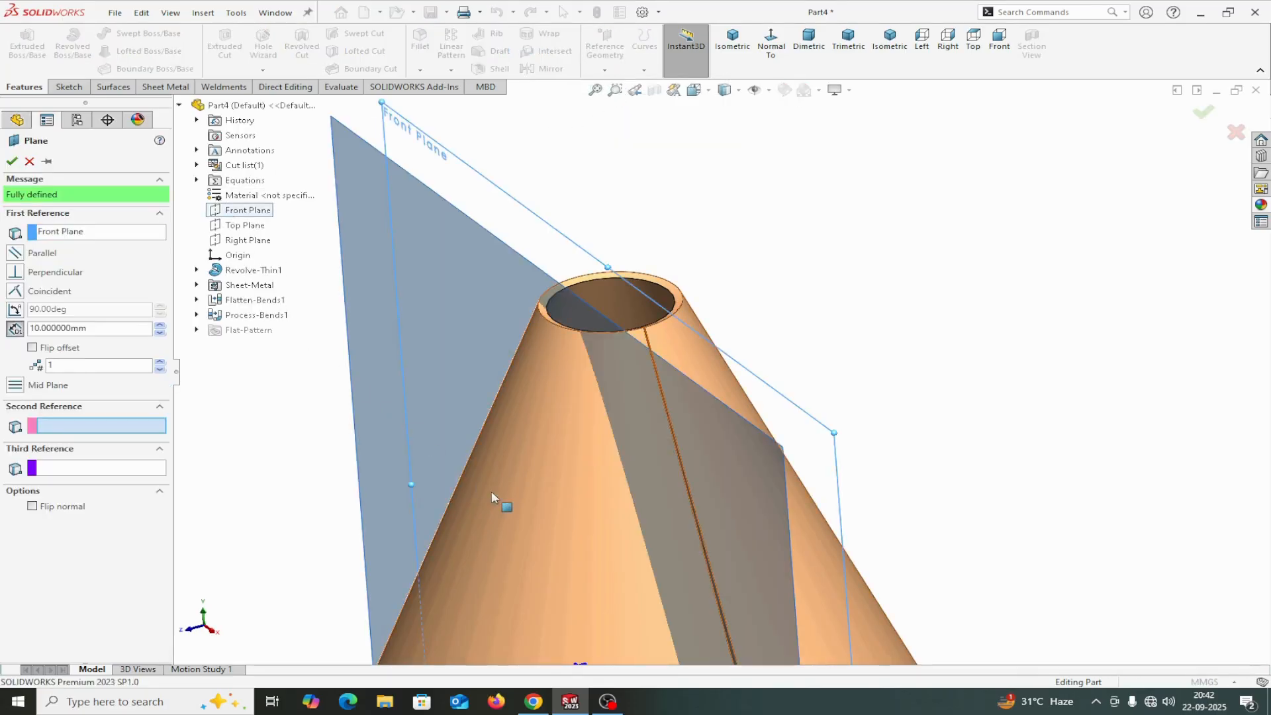
Step: Make the plane perpendicular to the Front Plane and tangent to the cone's outer face, flip the offset to the opposite side, and create it
{"action": "left_click", "coordinate": [530, 530]}
{"action": "middle_click_drag", "start_coordinate": [533, 530], "coordinate": [1091, 320]}
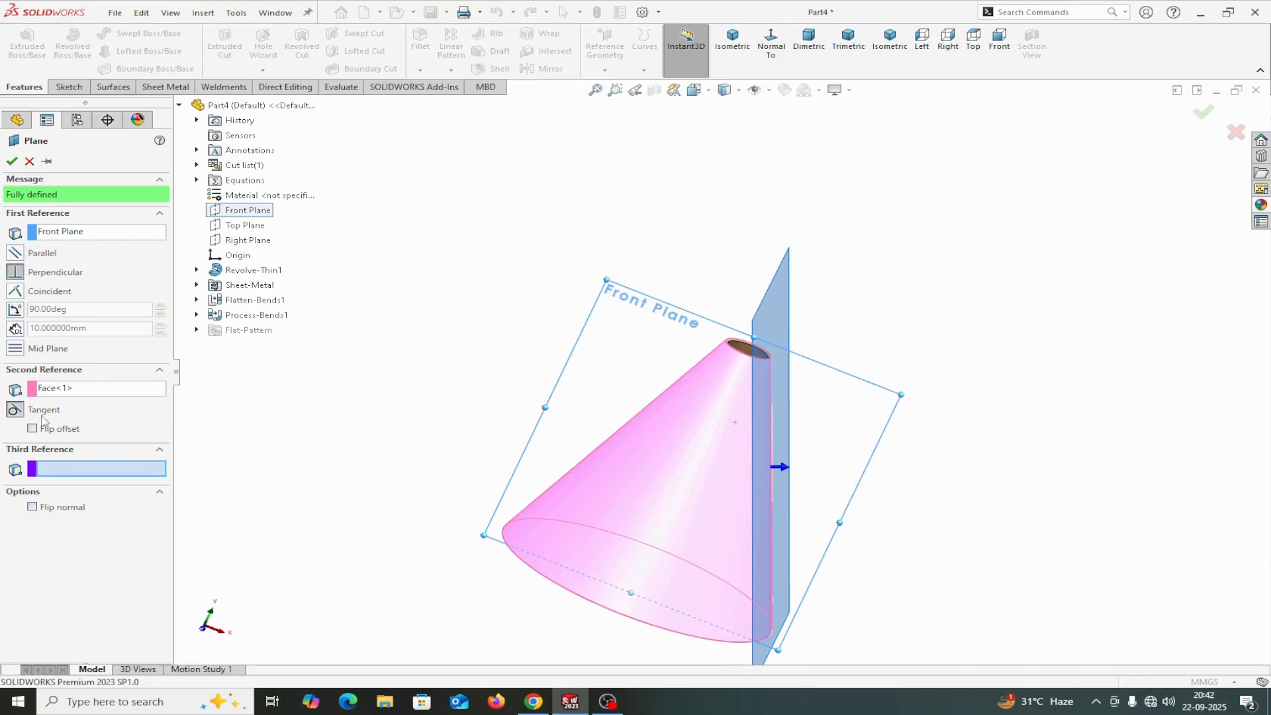
{"action": "left_click", "coordinate": [32, 429]}
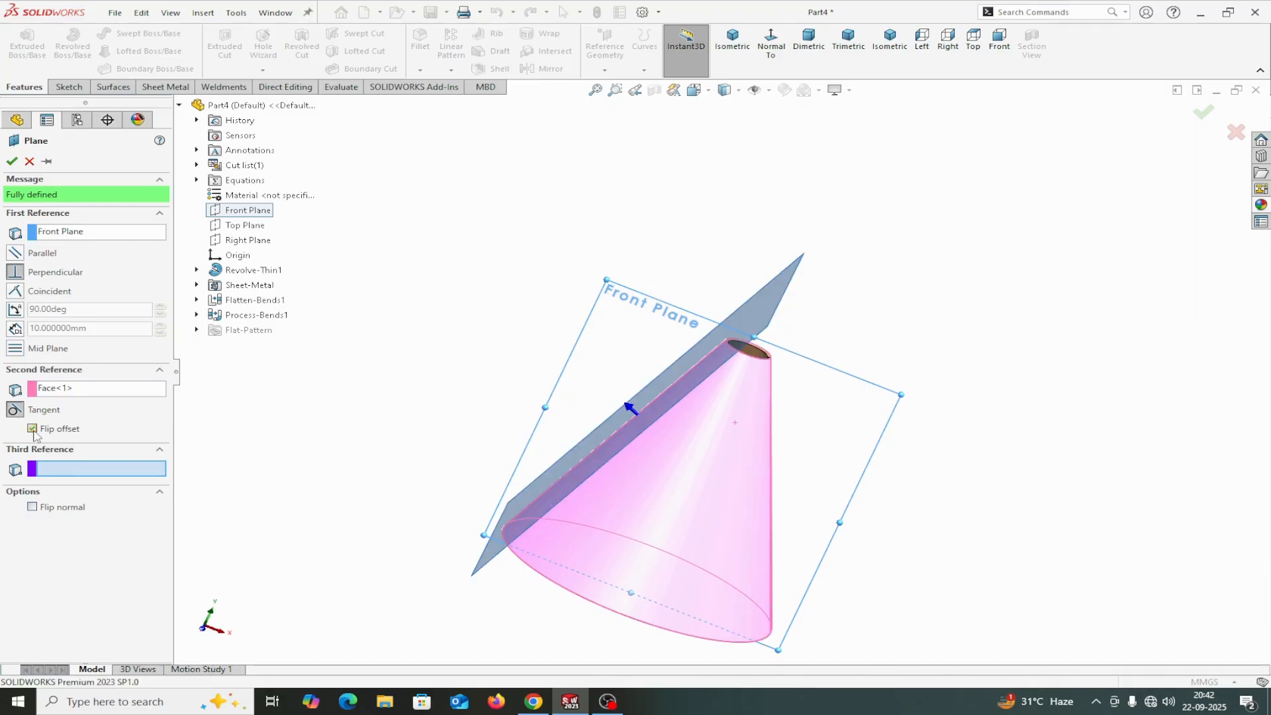
{"action": "left_click", "coordinate": [11, 161]}
Step: Start a sketch on the new tangent plane and draw a vertical centreline about 162.5 mm long from the small rim to the large rim
{"action": "mouse_move", "coordinate": [837, 369]}
{"action": "middle_mouse_down"}
{"action": "mouse_move", "coordinate": [953, 386]}
{"action": "mouse_move", "coordinate": [882, 398]}
{"action": "middle_mouse_up"}
{"action": "left_click", "coordinate": [871, 389]}
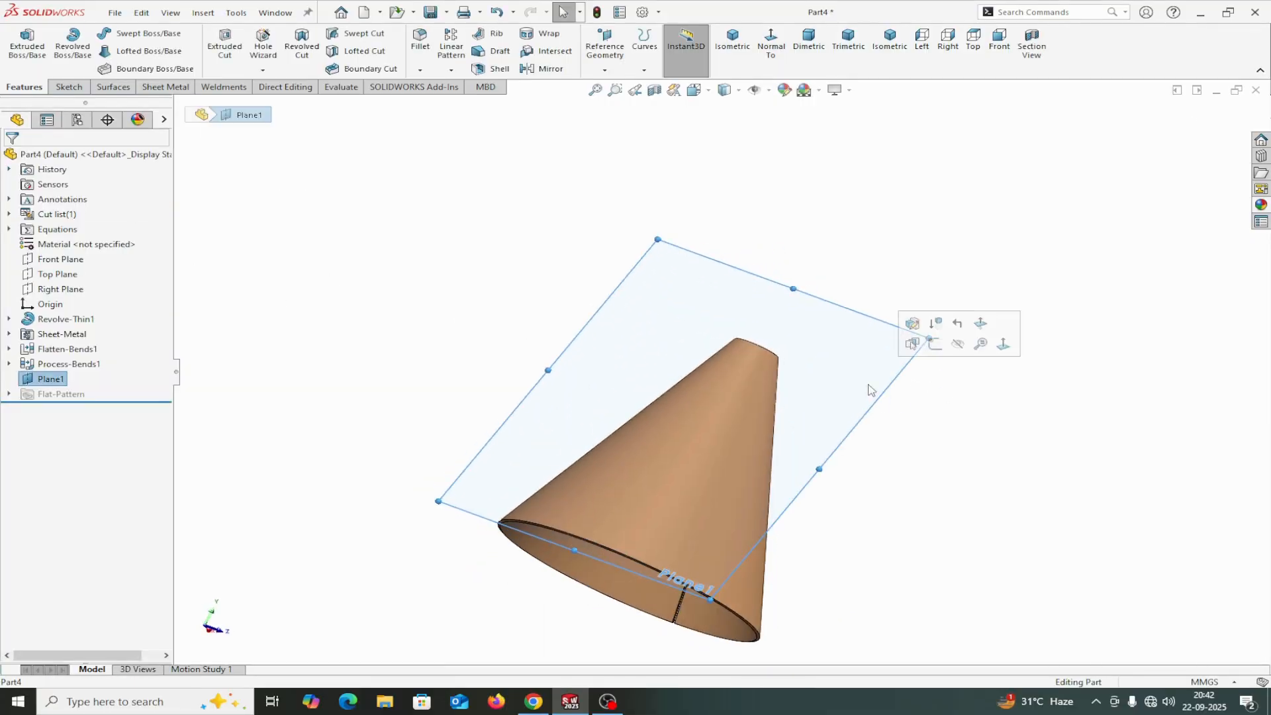
{"action": "left_click", "coordinate": [935, 345]}
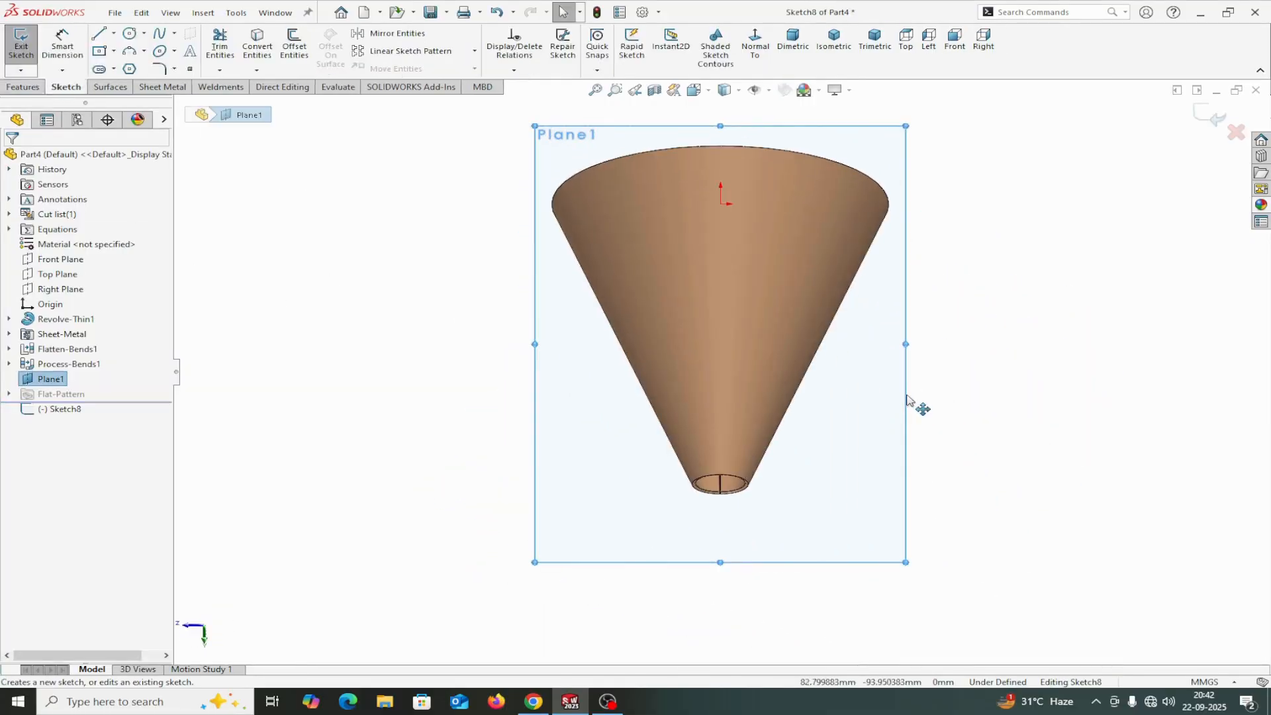
{"action": "left_click", "coordinate": [114, 33]}
{"action": "left_click", "coordinate": [130, 63]}
{"action": "scroll", "coordinate": [695, 497], "scroll_direction": "down", "scroll_amount": 3}
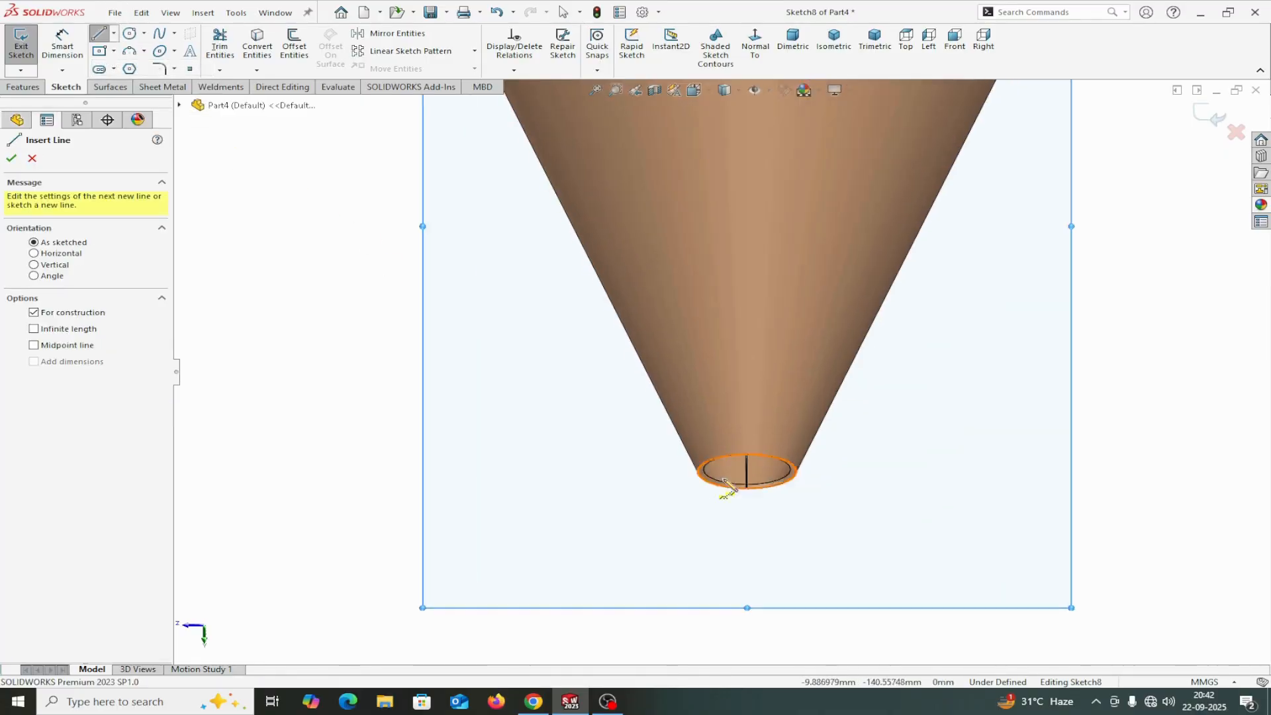
{"action": "left_click", "coordinate": [747, 456]}
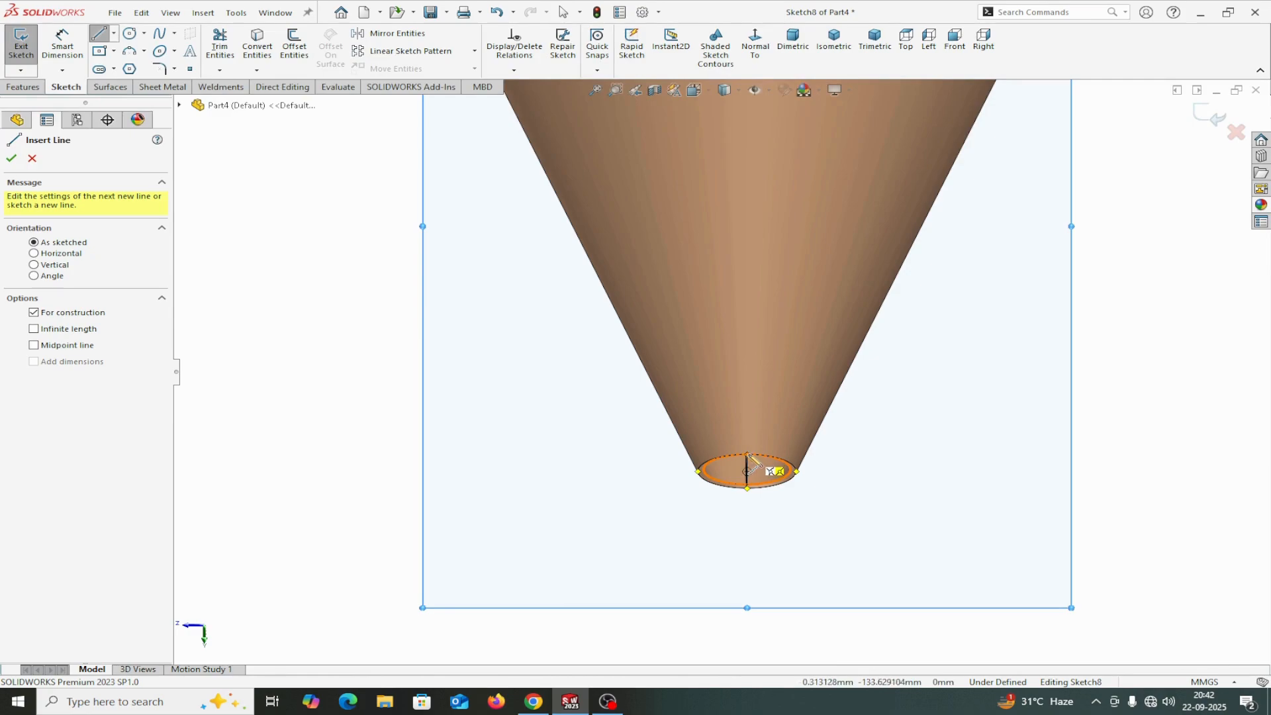
{"action": "scroll", "coordinate": [745, 431], "scroll_direction": "up", "scroll_amount": 4}
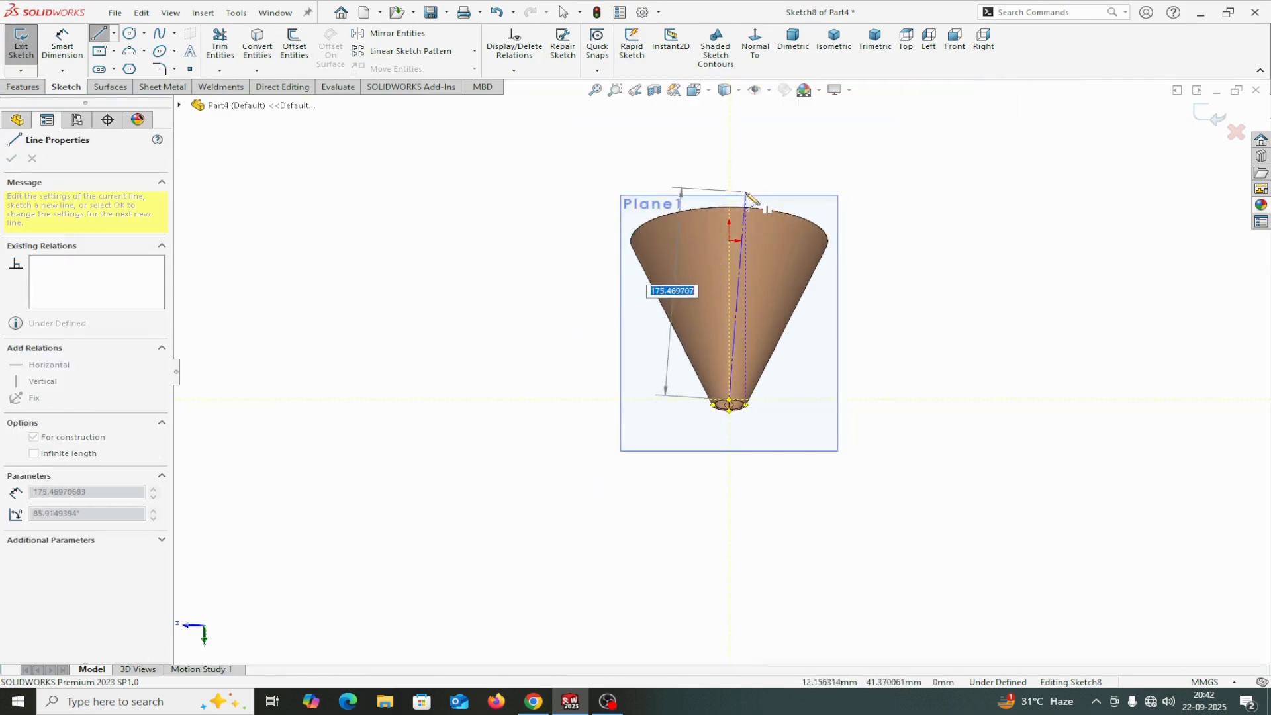
{"action": "right_click", "coordinate": [731, 209]}
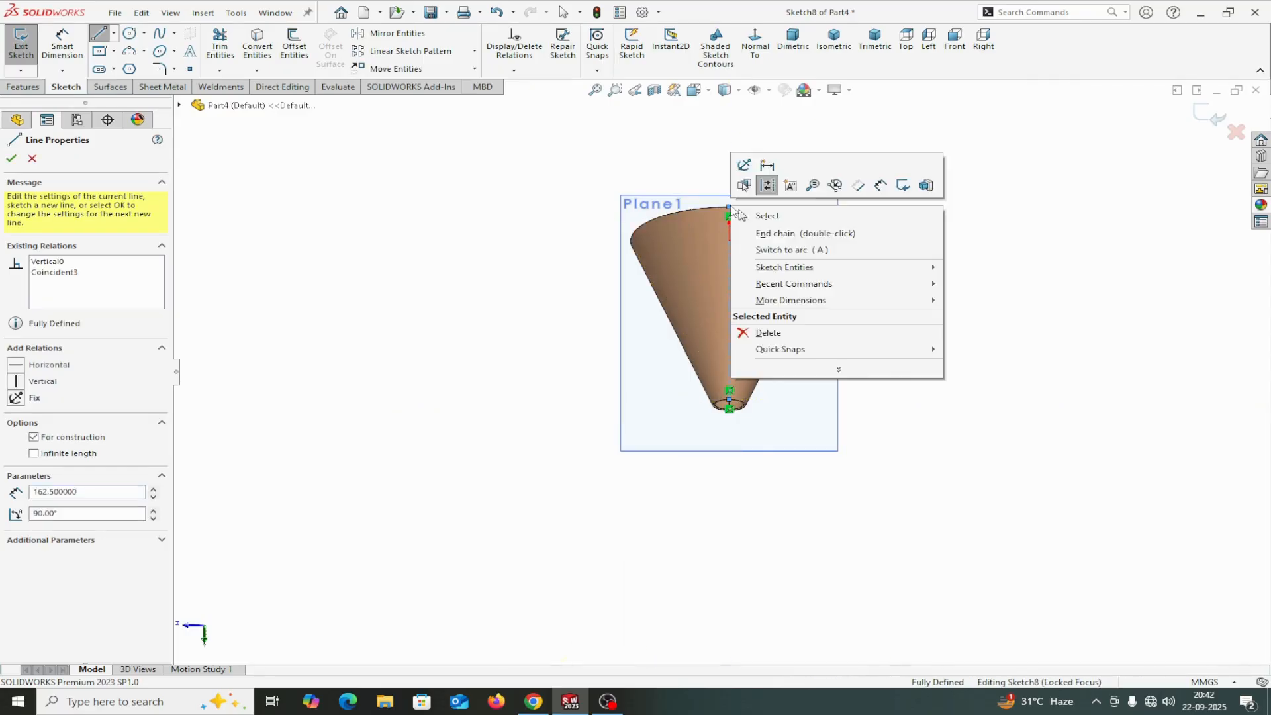
{"action": "left_click", "coordinate": [786, 218]}
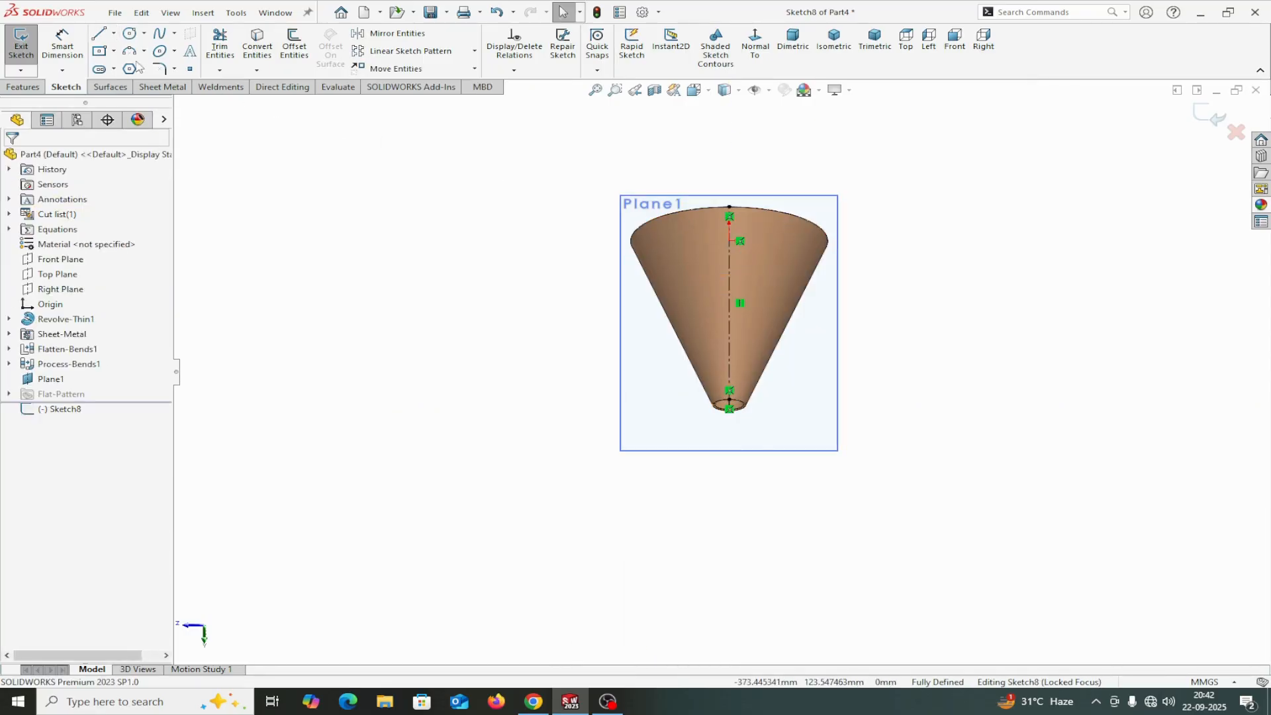
Step: Sketch a circle of about 8.9 mm radius centred on the centreline near the cone's small end
{"action": "left_click", "coordinate": [131, 34]}
{"action": "scroll", "coordinate": [755, 374], "scroll_direction": "down", "scroll_amount": 5}
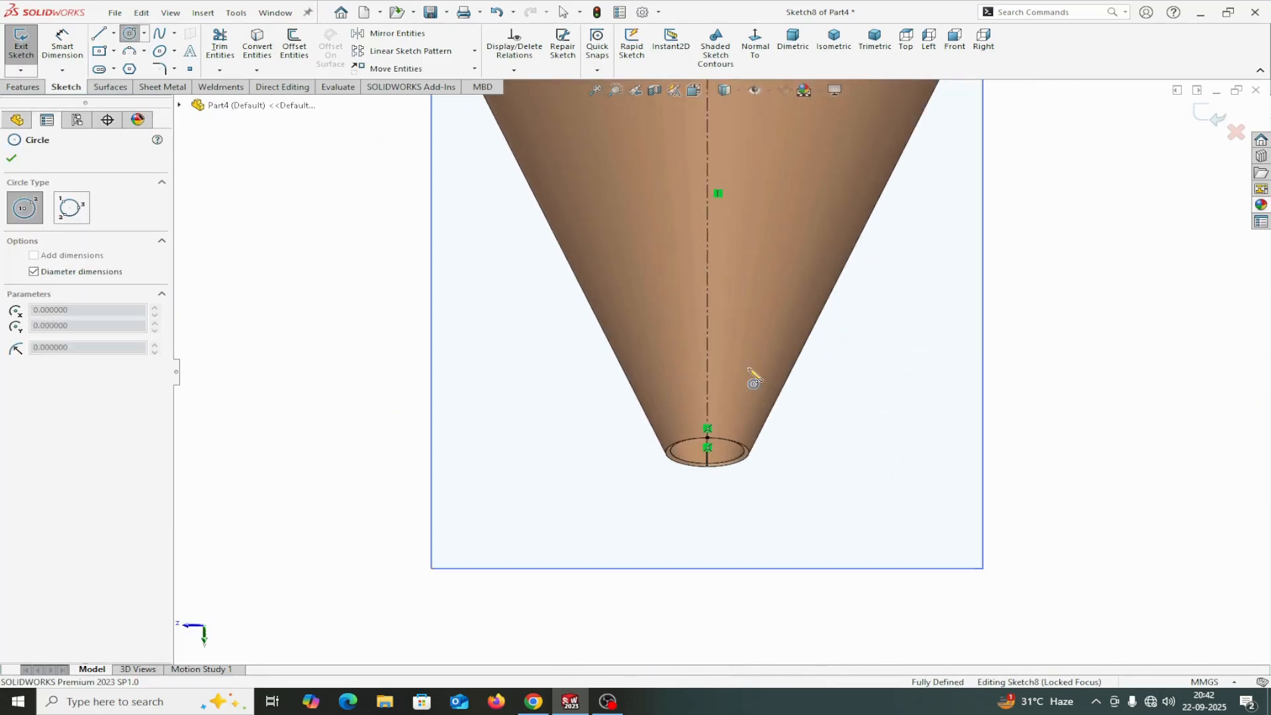
{"action": "left_click", "coordinate": [708, 392]}
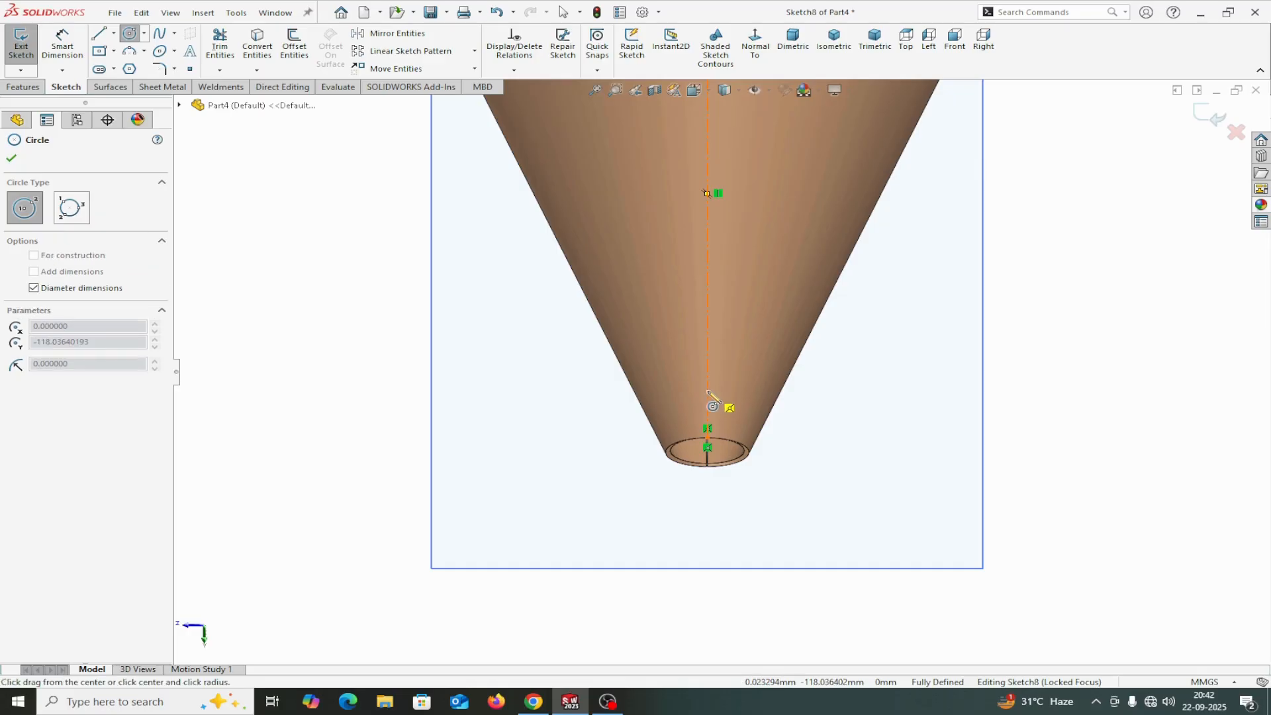
{"action": "left_click", "coordinate": [736, 379]}
{"action": "right_click", "coordinate": [737, 377]}
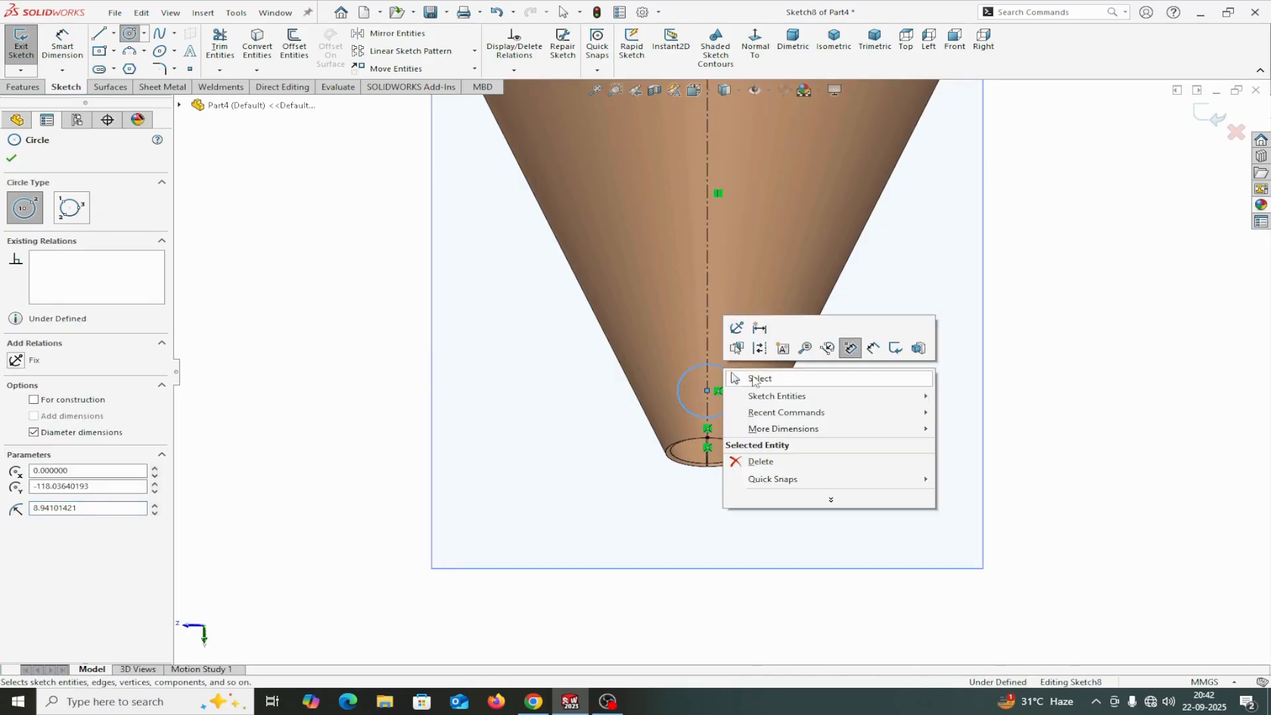
{"action": "left_click", "coordinate": [753, 379]}
Step: Dimension the distance from the centreline's small-end endpoint to the circle's centre and set it to 20 mm
{"action": "left_click", "coordinate": [62, 43]}
{"action": "scroll", "coordinate": [766, 440], "scroll_direction": "down", "scroll_amount": 2}
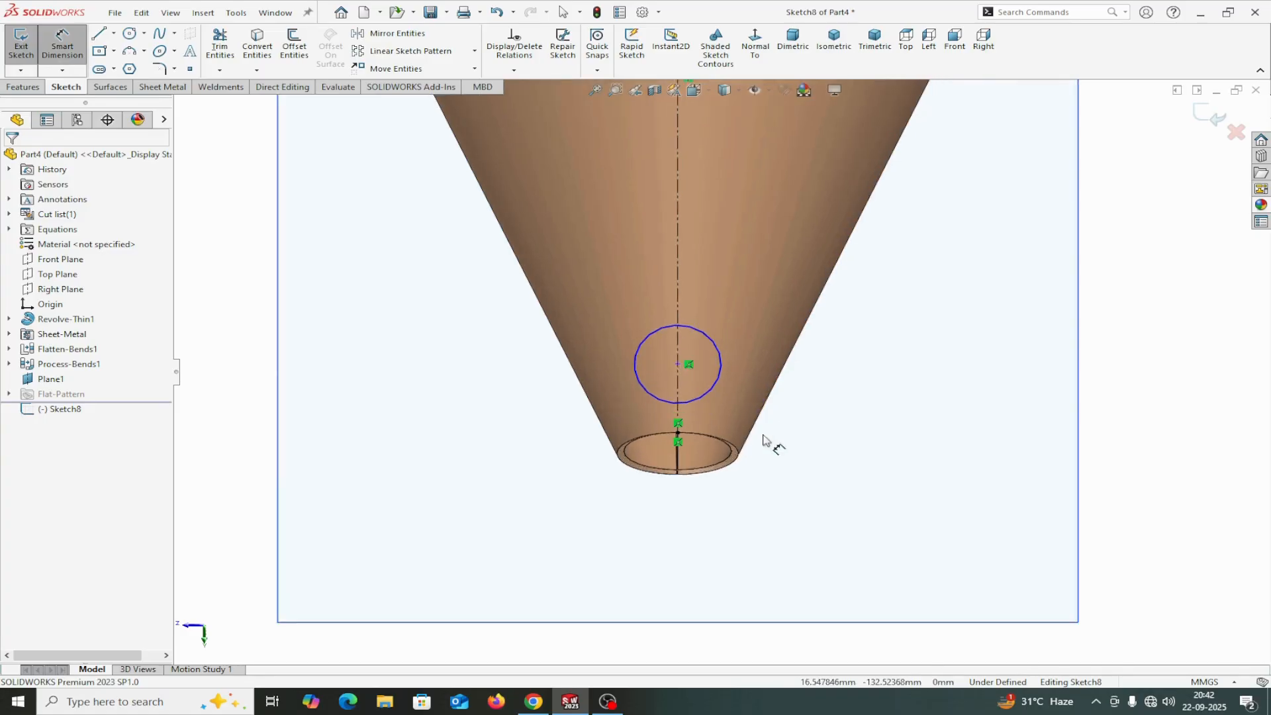
{"action": "scroll", "coordinate": [768, 444], "scroll_direction": "down", "scroll_amount": 1}
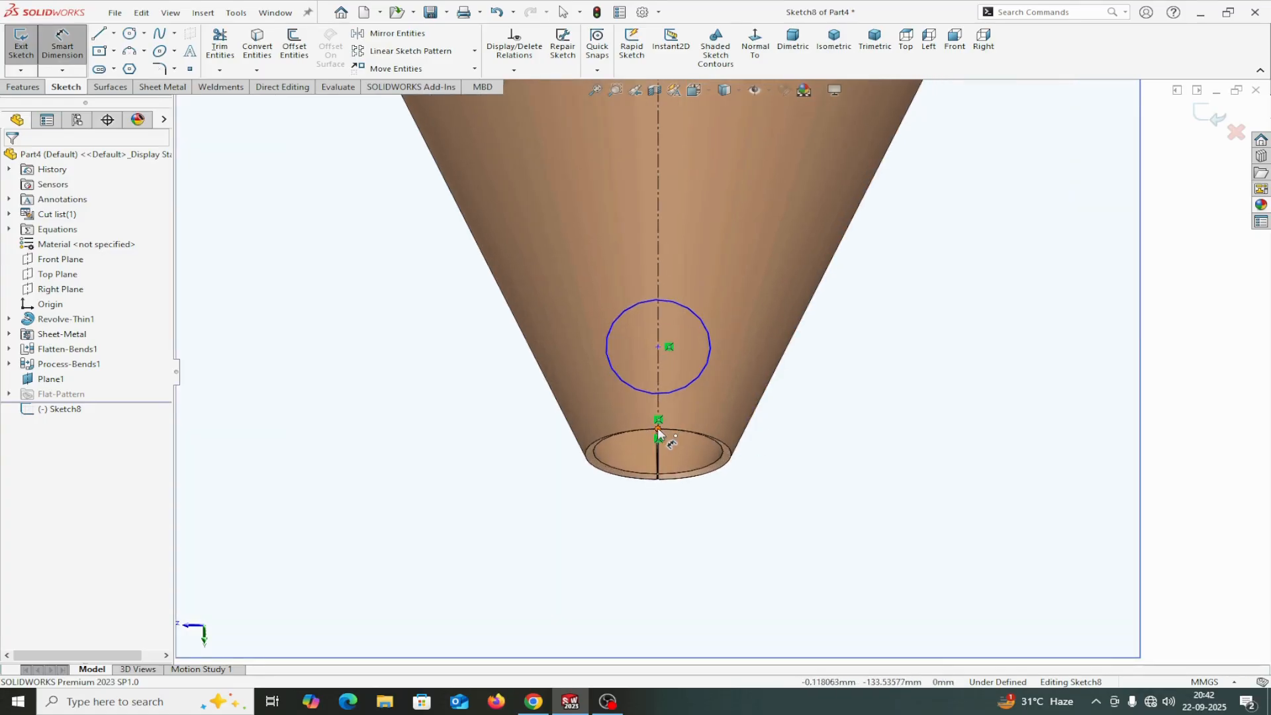
{"action": "left_click", "coordinate": [659, 429]}
{"action": "left_click", "coordinate": [658, 346]}
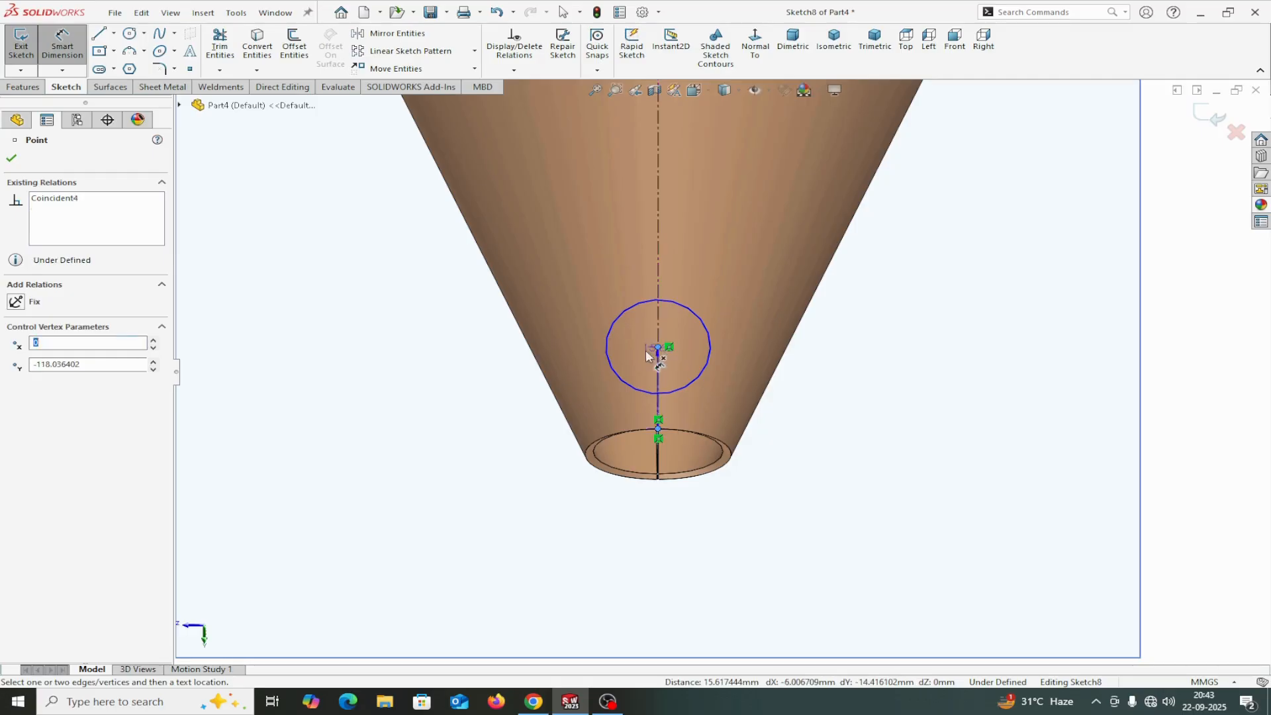
{"action": "left_click", "coordinate": [465, 422]}
{"action": "type", "text": "20"}
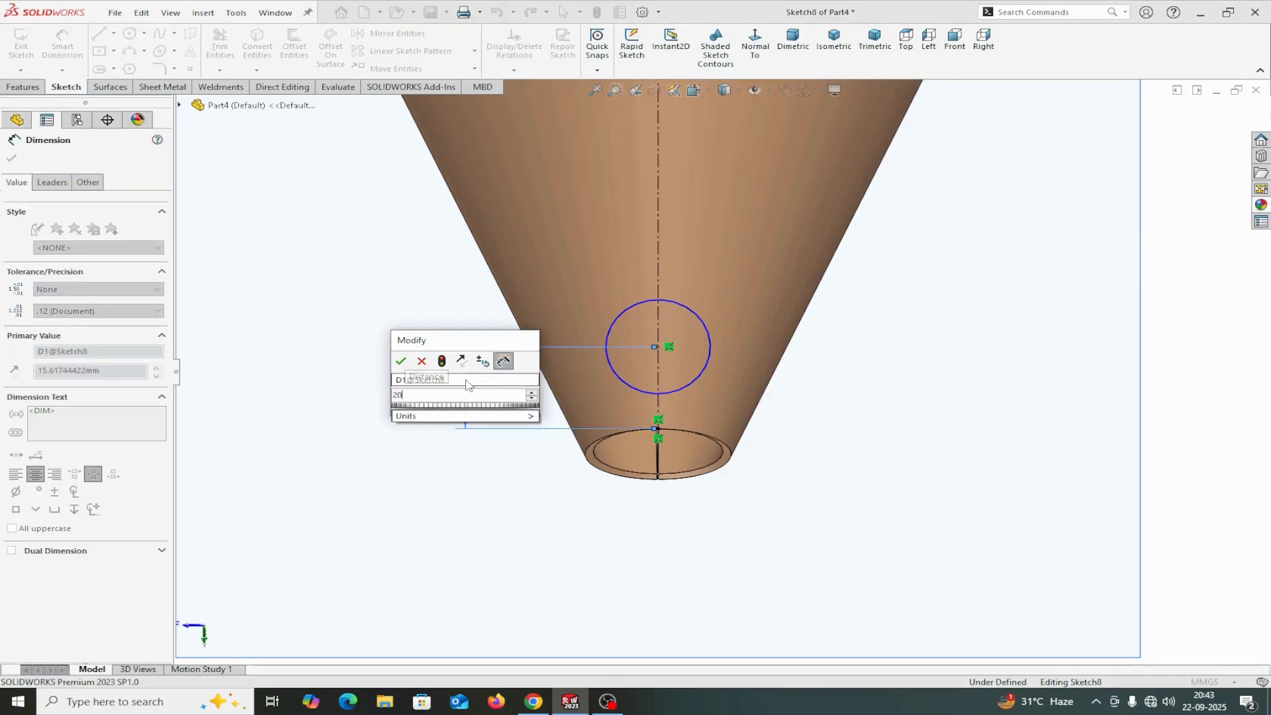
{"action": "left_click", "coordinate": [401, 362]}
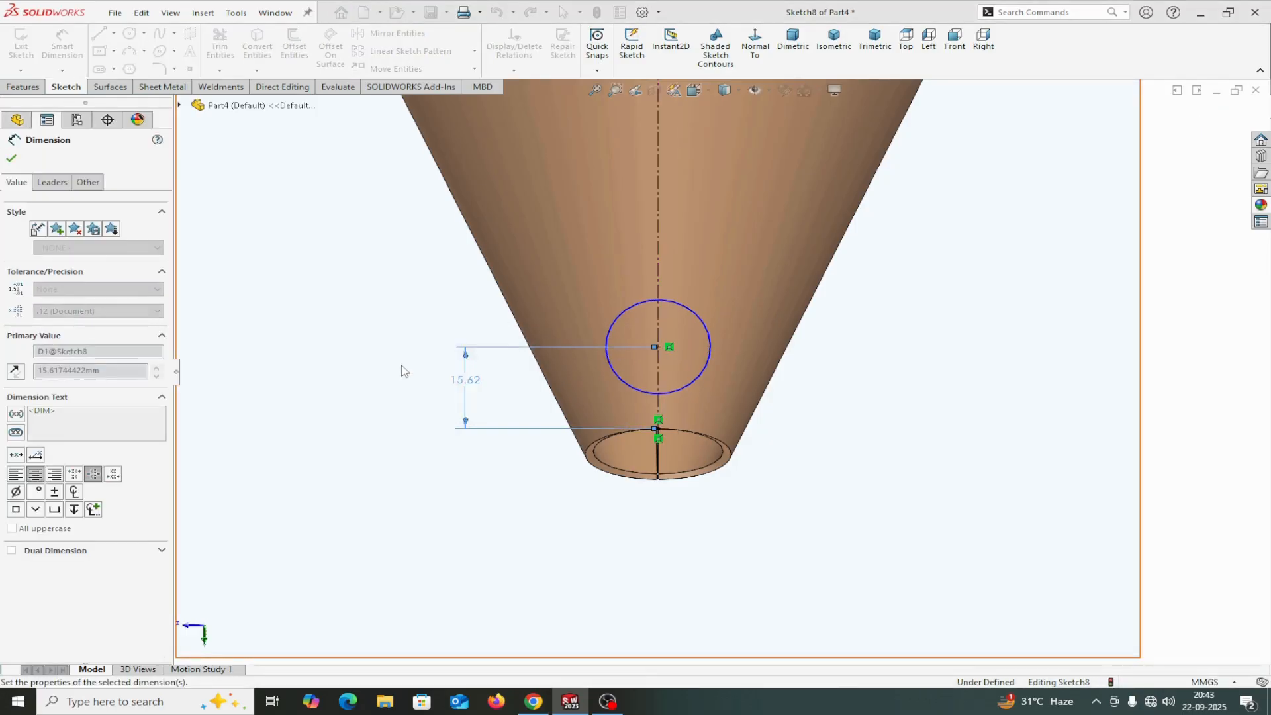
Step: Dimension the circle's diameter, set it to 6 mm, and finish dimensioning
{"action": "left_click", "coordinate": [700, 353]}
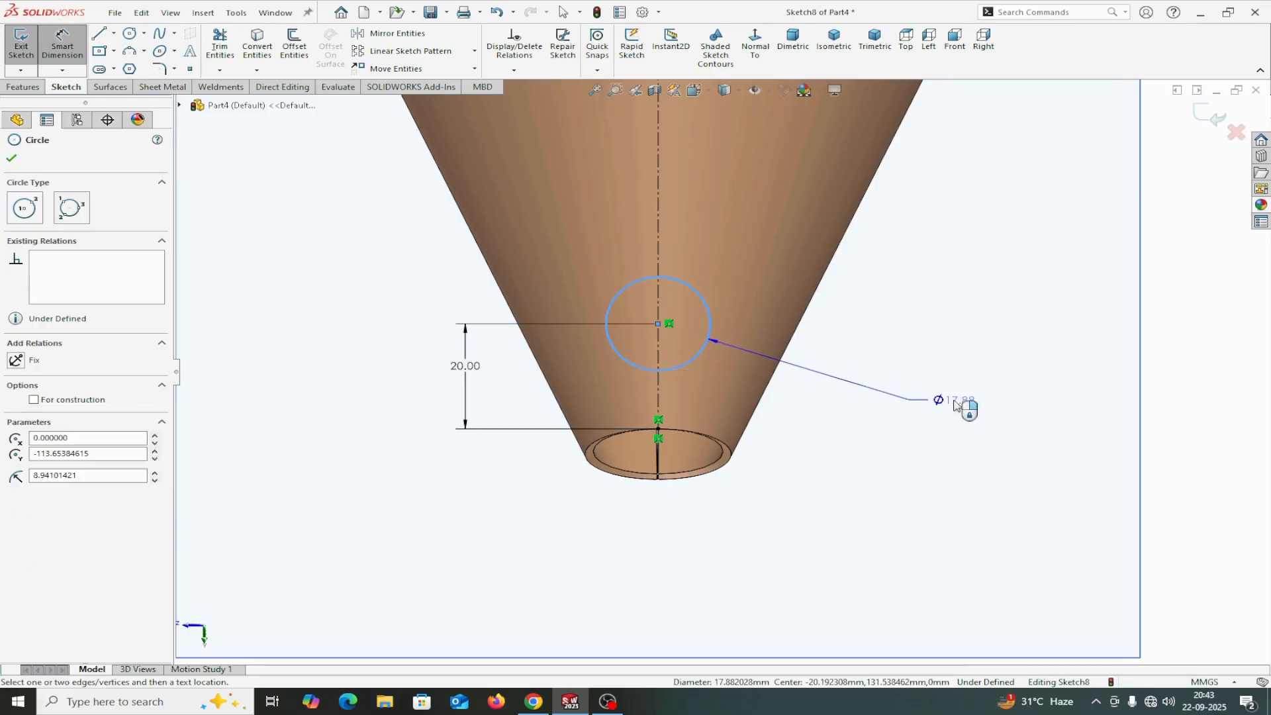
{"action": "left_click", "coordinate": [963, 402]}
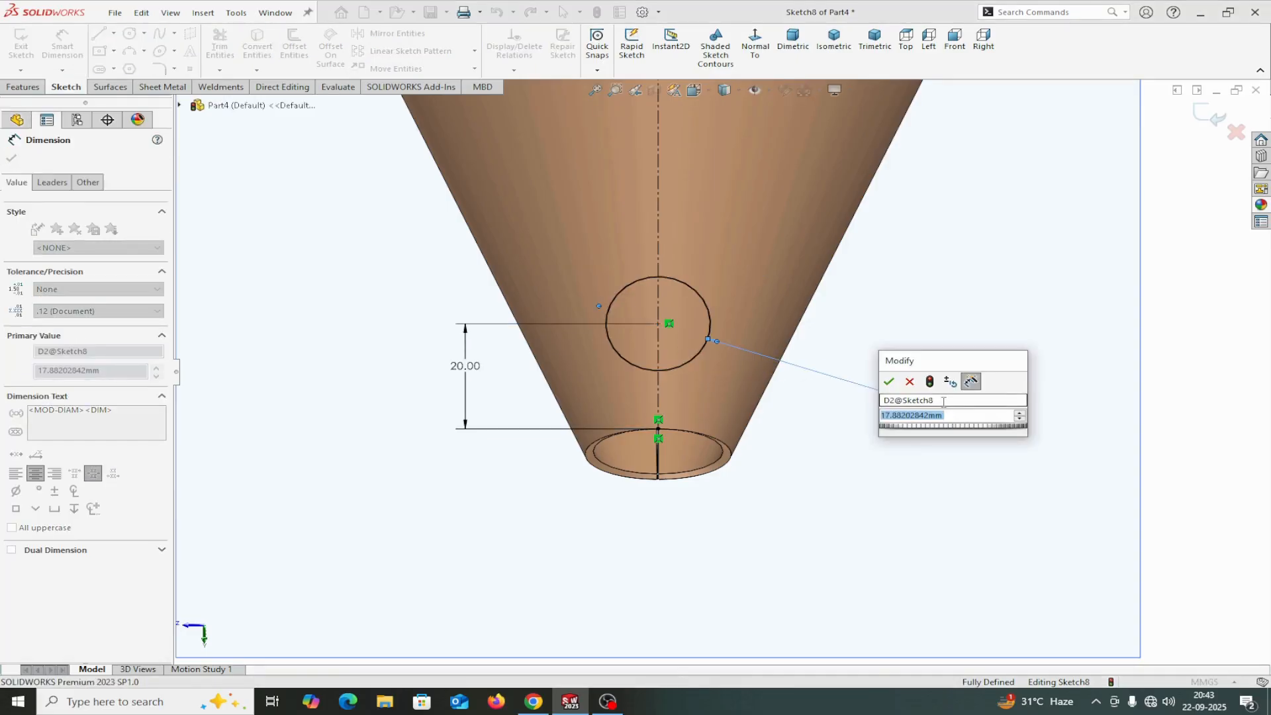
{"action": "type", "text": "6"}
{"action": "left_click", "coordinate": [888, 383]}
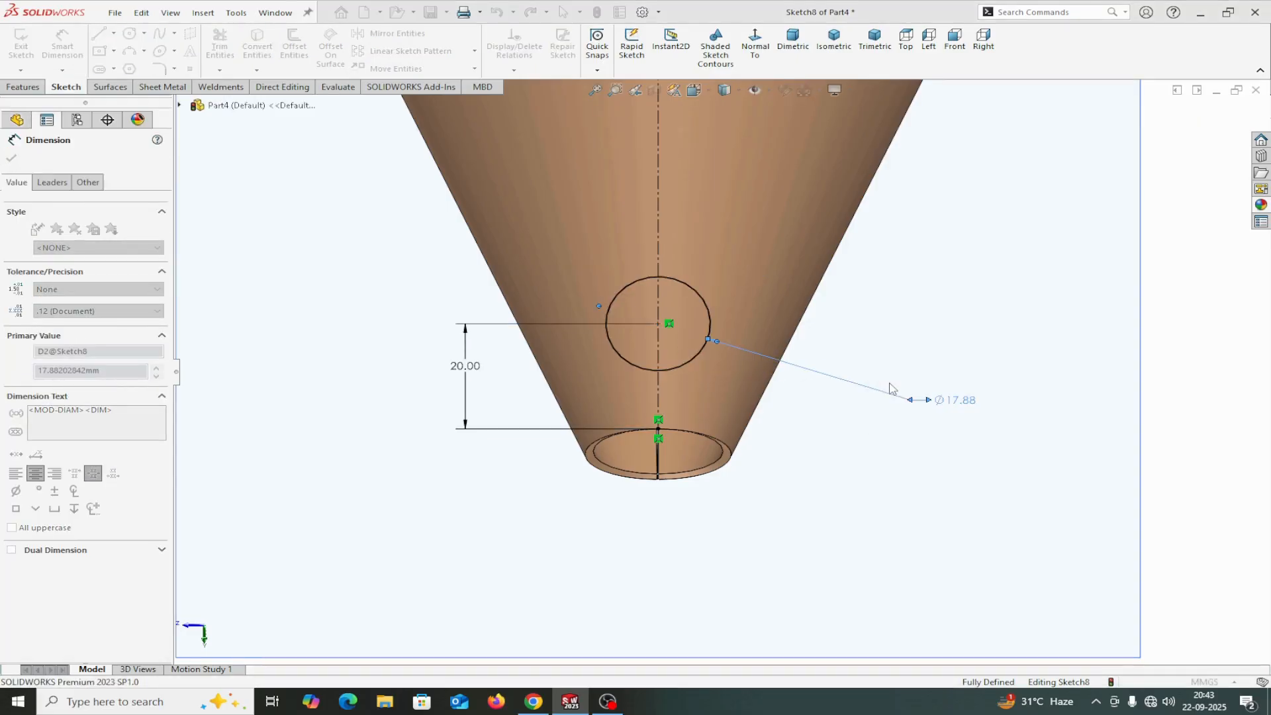
{"action": "left_click", "coordinate": [12, 160]}
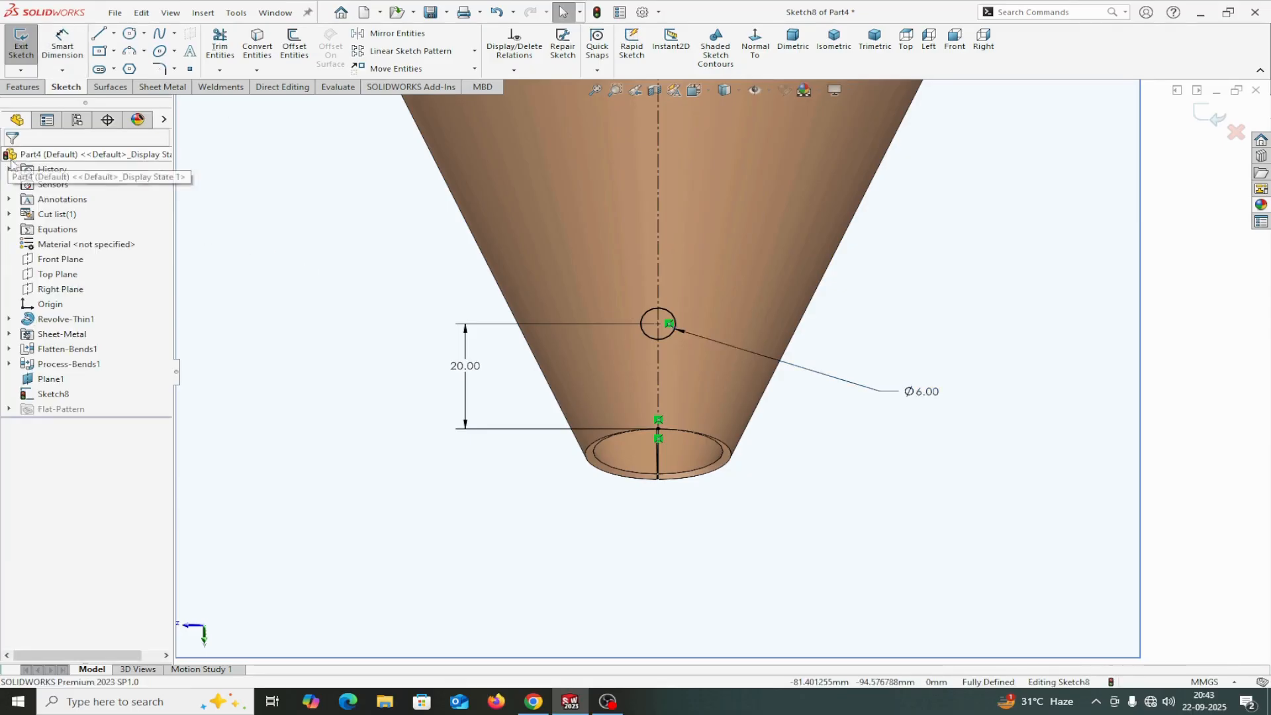
Step: Try to extrude-cut the circle from the sketch plane as a blind normal cut linked to the sheet thickness
{"action": "scroll", "coordinate": [662, 298], "scroll_direction": "up", "scroll_amount": 5}
{"action": "scroll", "coordinate": [792, 187], "scroll_direction": "down", "scroll_amount": 3}
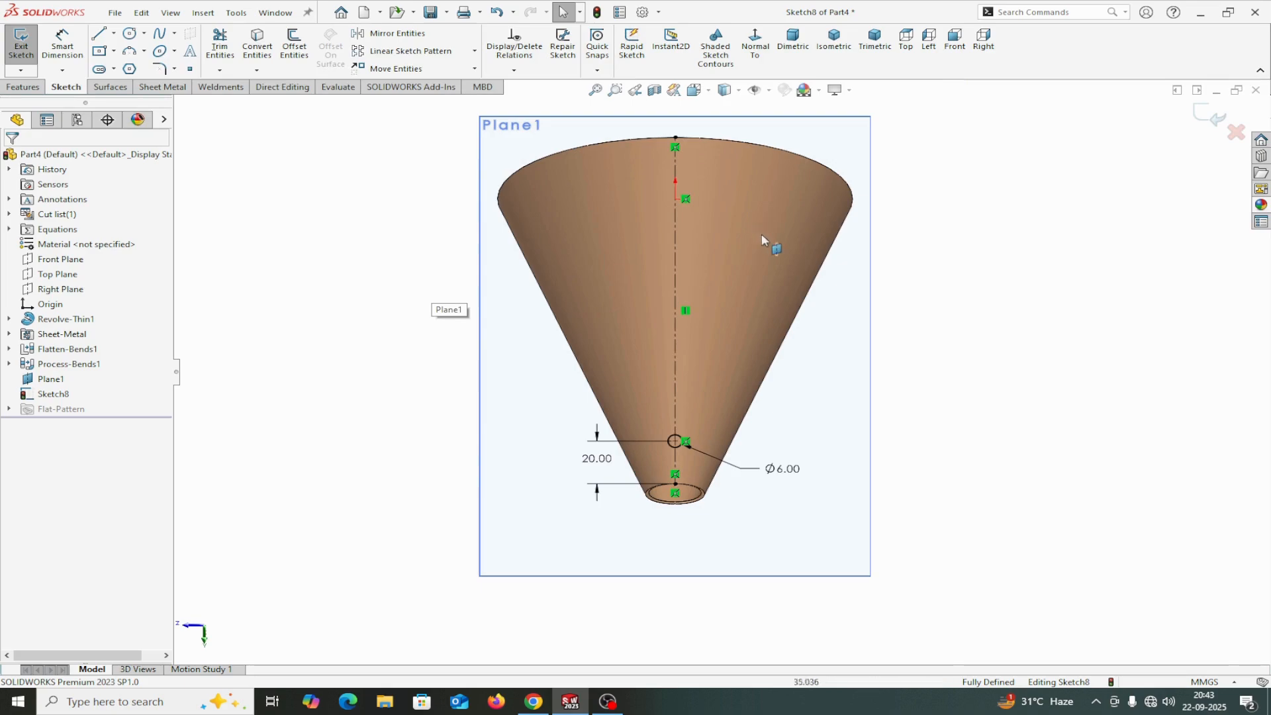
{"action": "left_click", "coordinate": [111, 86]}
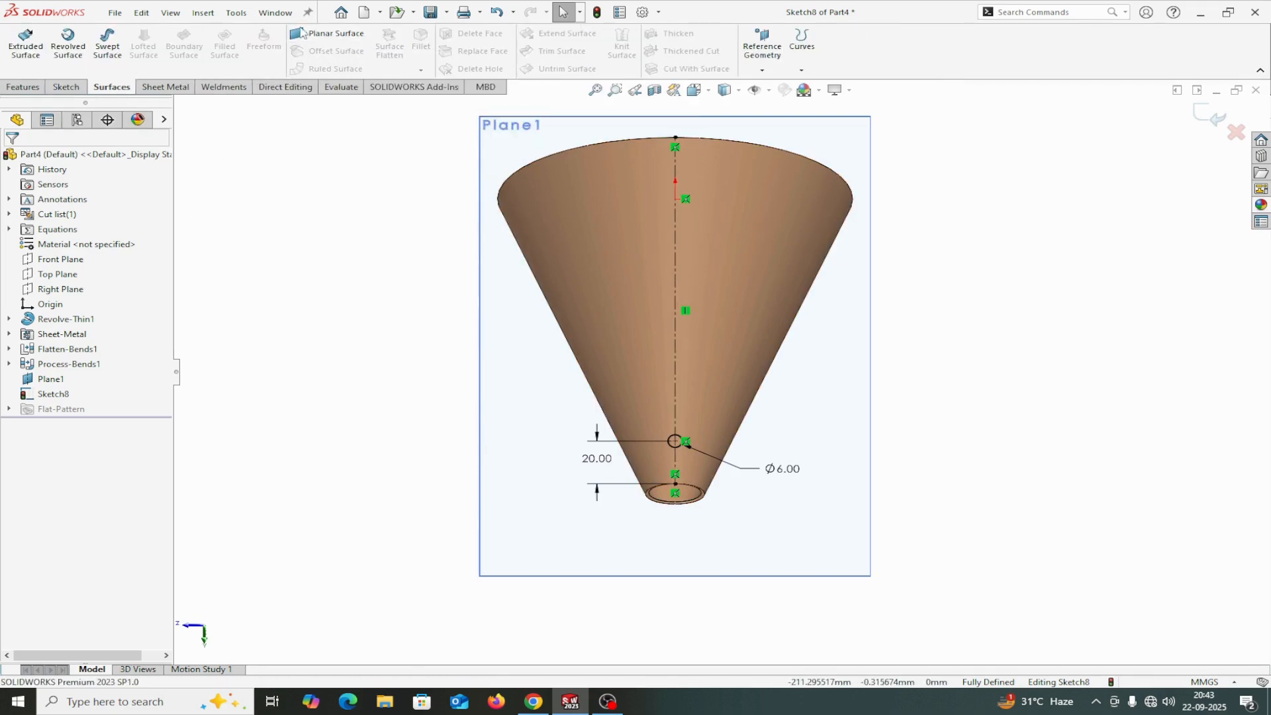
{"action": "left_click", "coordinate": [165, 87]}
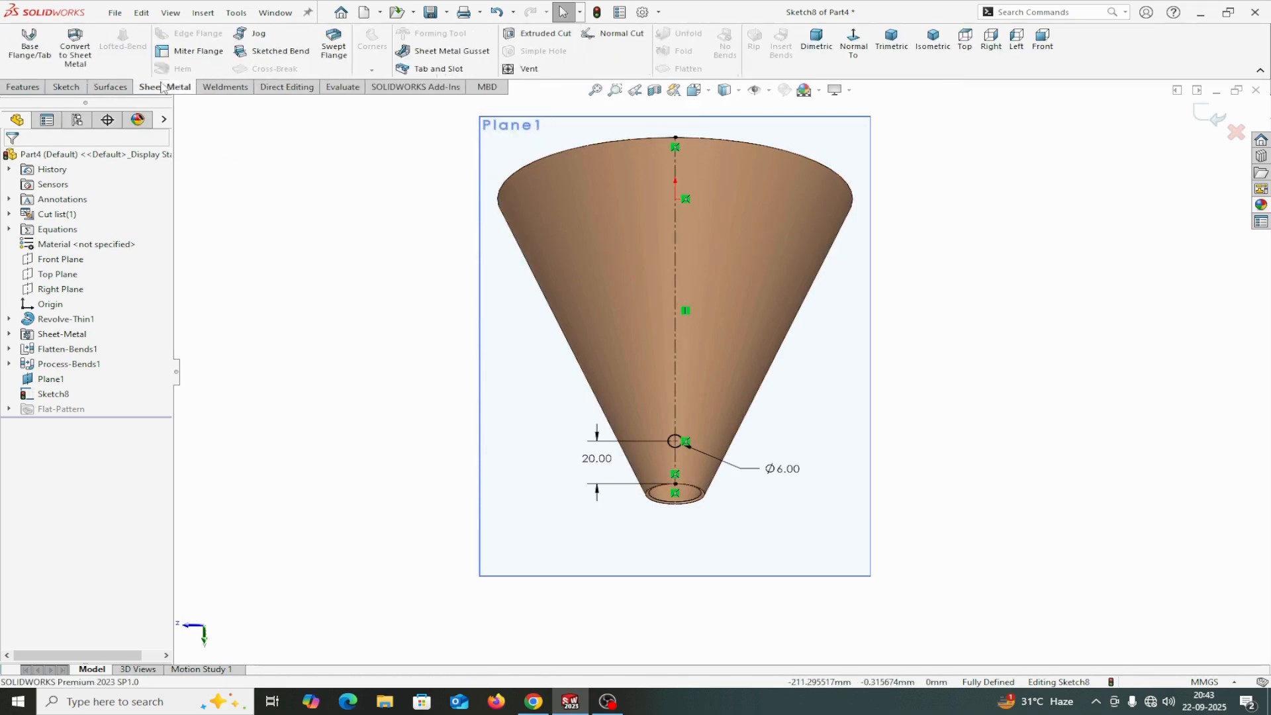
{"action": "left_click", "coordinate": [540, 35]}
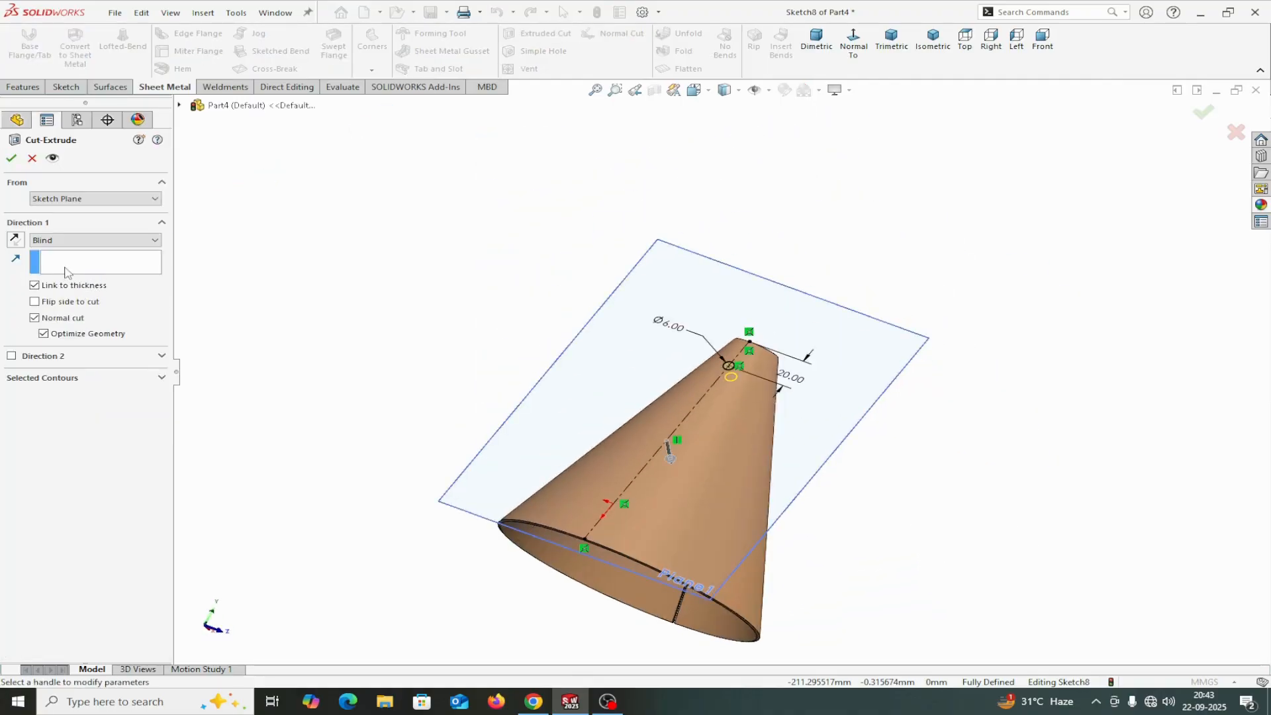
{"action": "left_click", "coordinate": [12, 159]}
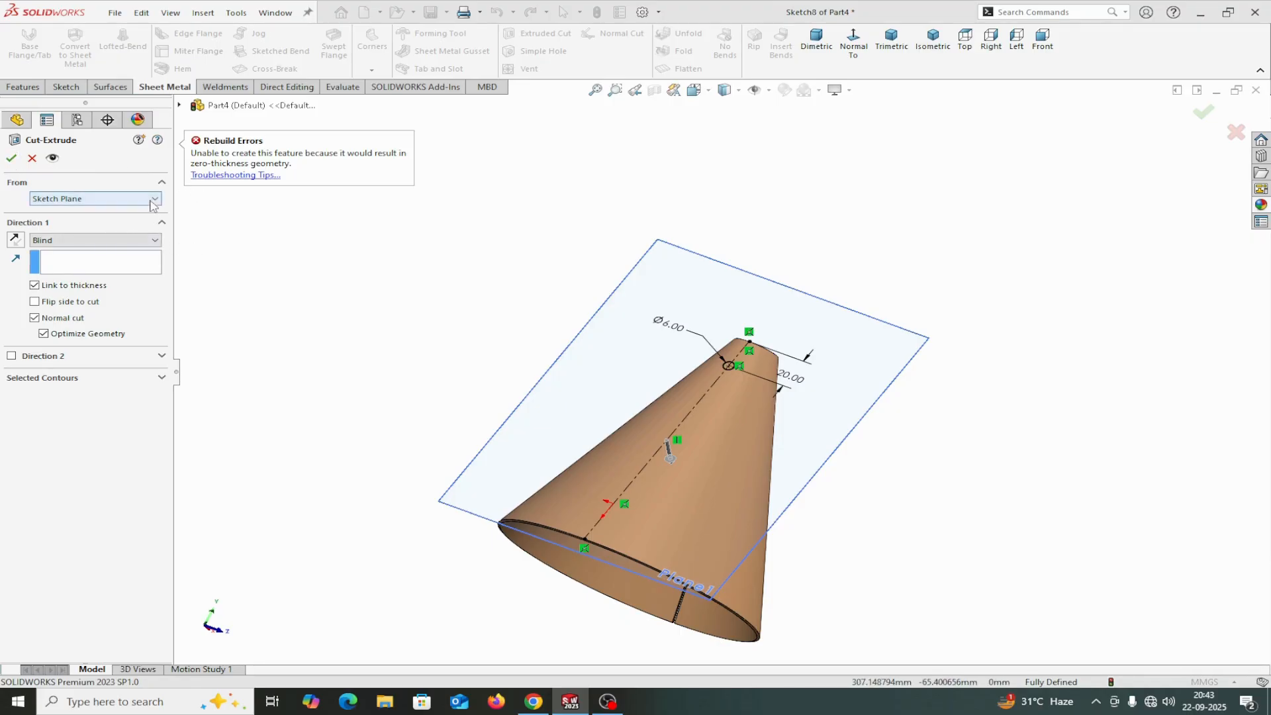
Step: Start the cut from the cone's inner face instead of the sketch plane, reverse its direction, and create the hole
{"action": "left_click", "coordinate": [67, 198]}
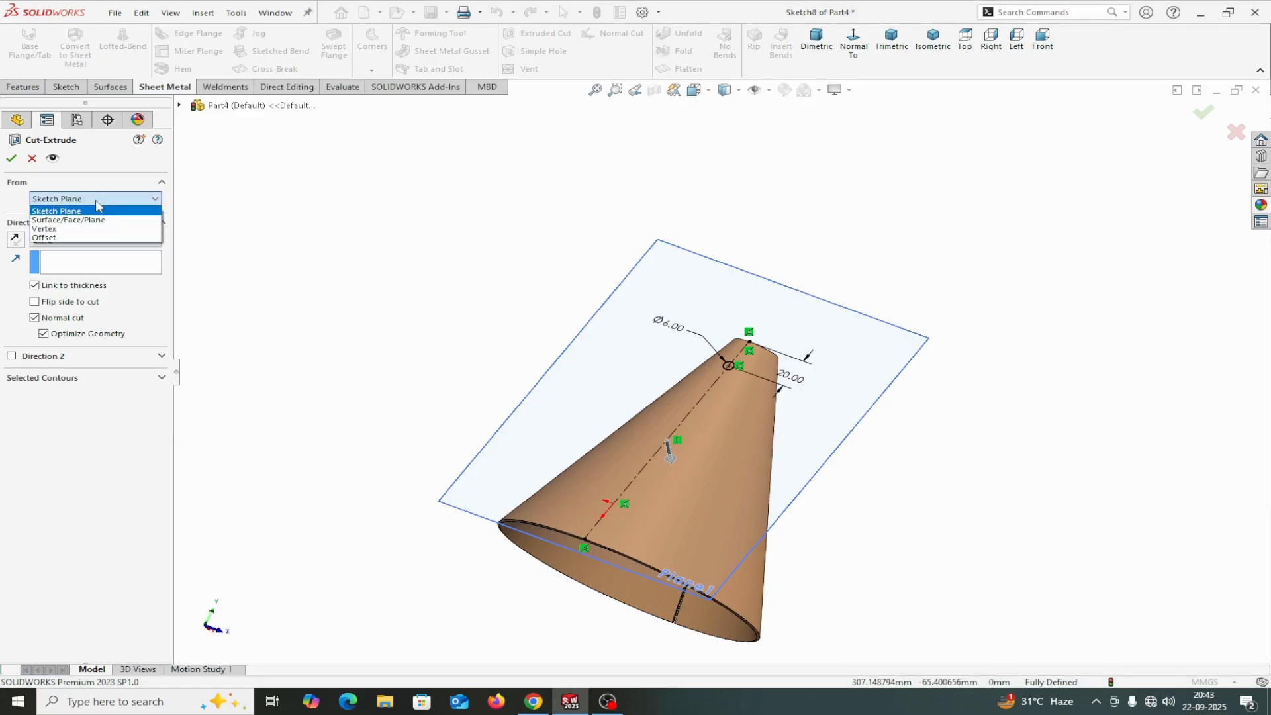
{"action": "left_click", "coordinate": [86, 221]}
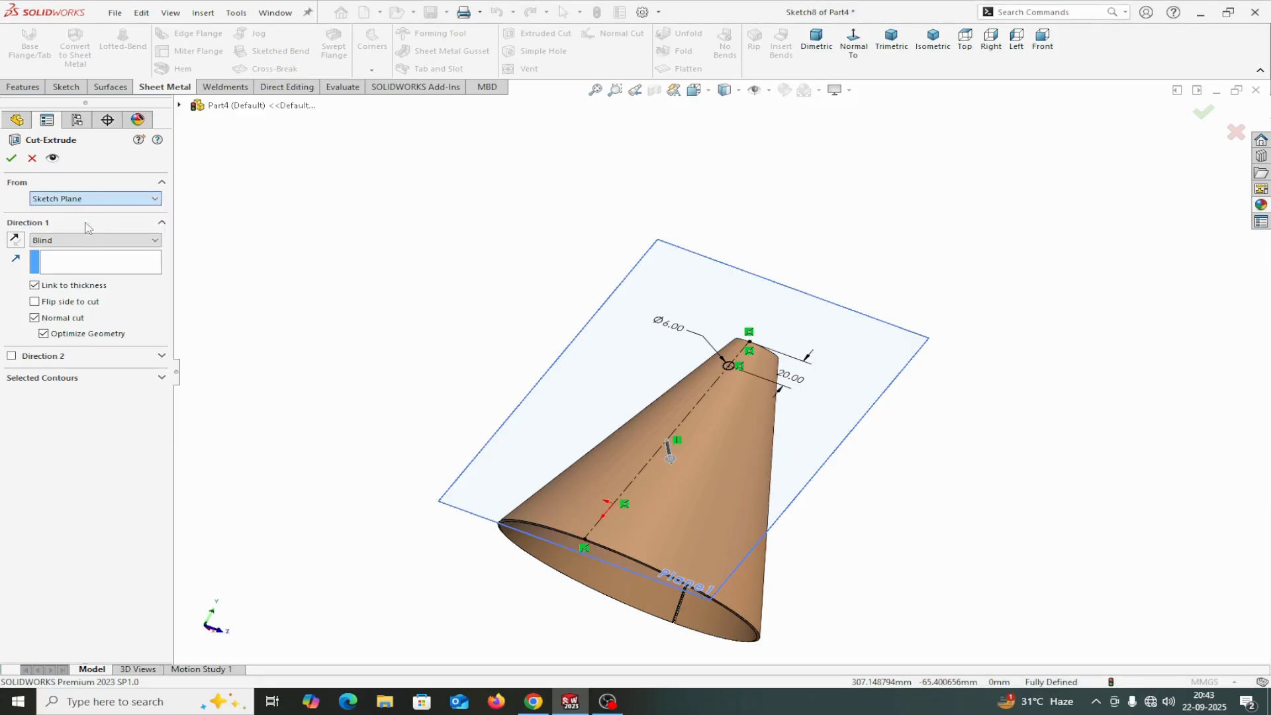
{"action": "middle_click_drag", "start_coordinate": [947, 398], "coordinate": [727, 419]}
{"action": "scroll", "coordinate": [638, 398], "scroll_direction": "down", "scroll_amount": 3}
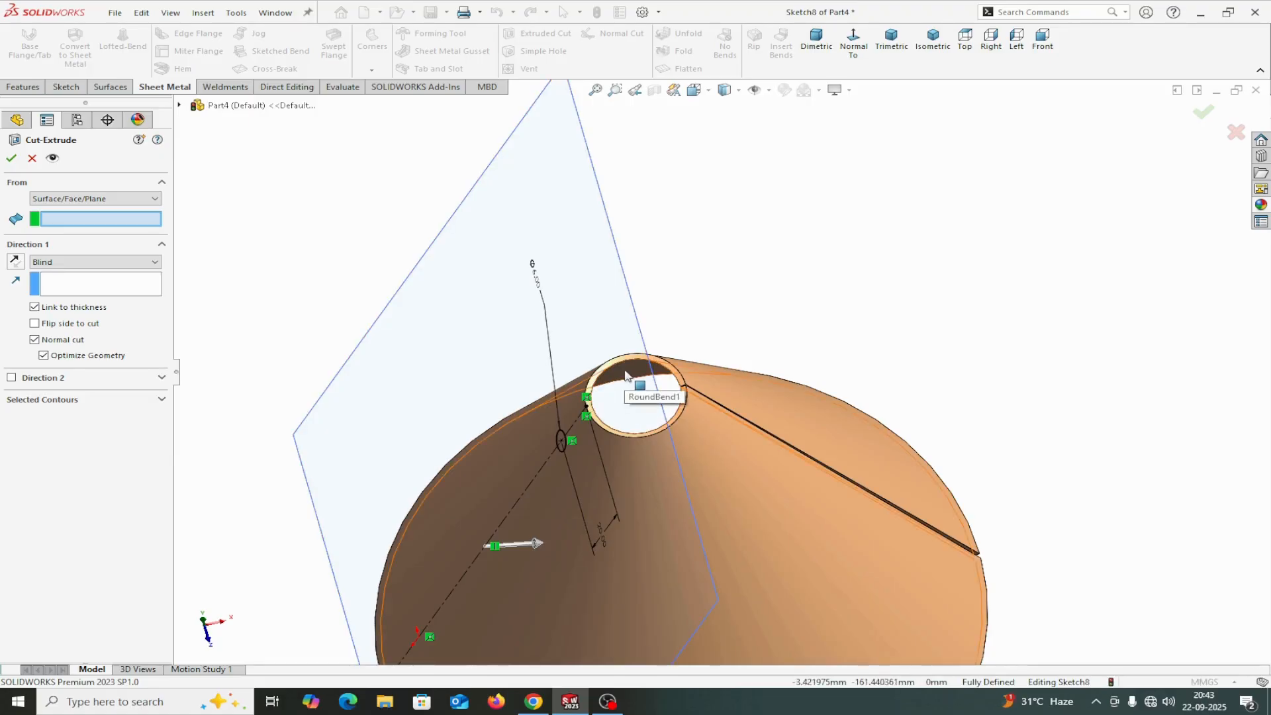
{"action": "left_click", "coordinate": [632, 379]}
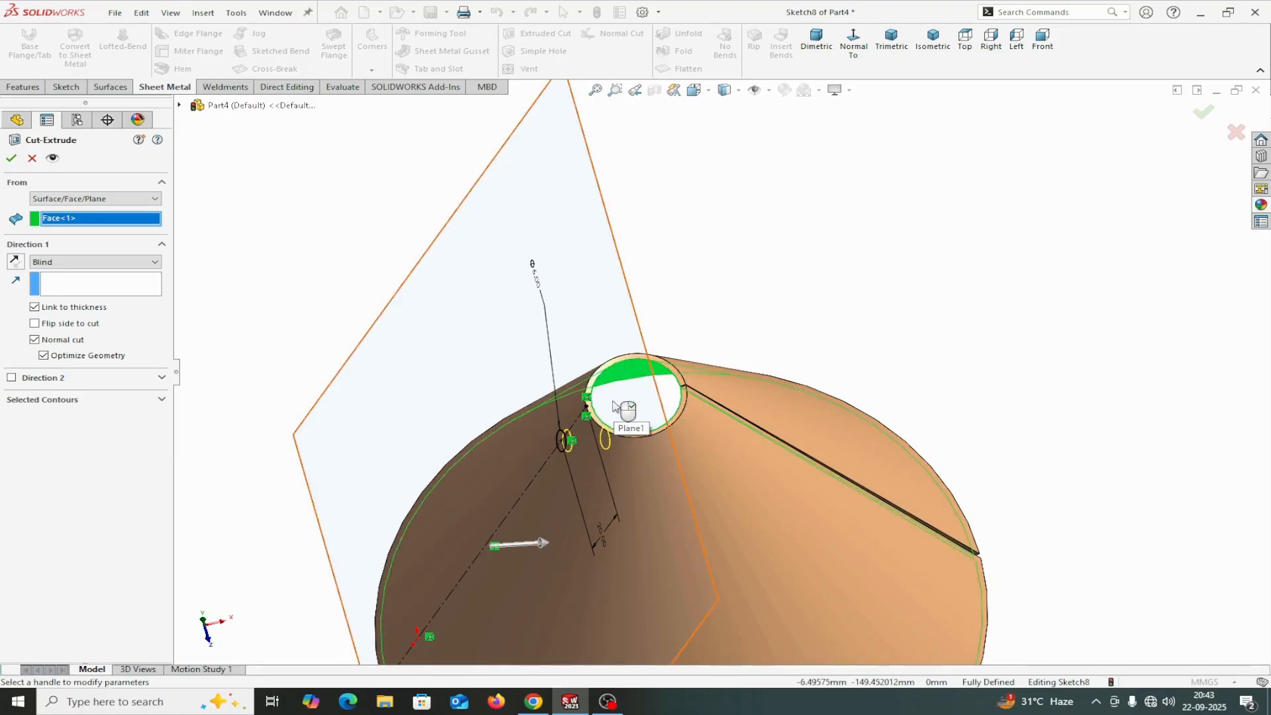
{"action": "left_click", "coordinate": [15, 261]}
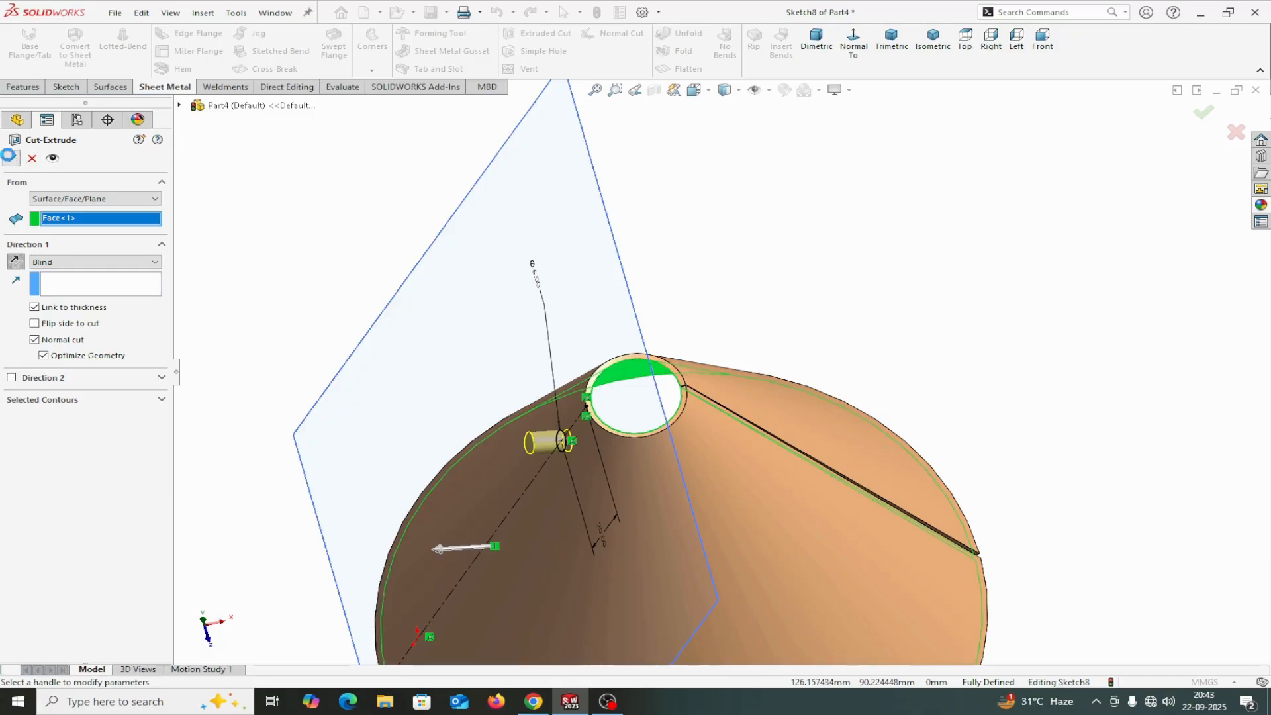
{"action": "left_click", "coordinate": [1203, 112]}
Step: Circular-pattern the hole around the cone's small rim edge with 6 equally spaced instances over 360 degrees, using Geometry pattern
{"action": "middle_click_drag", "start_coordinate": [916, 306], "coordinate": [940, 260]}
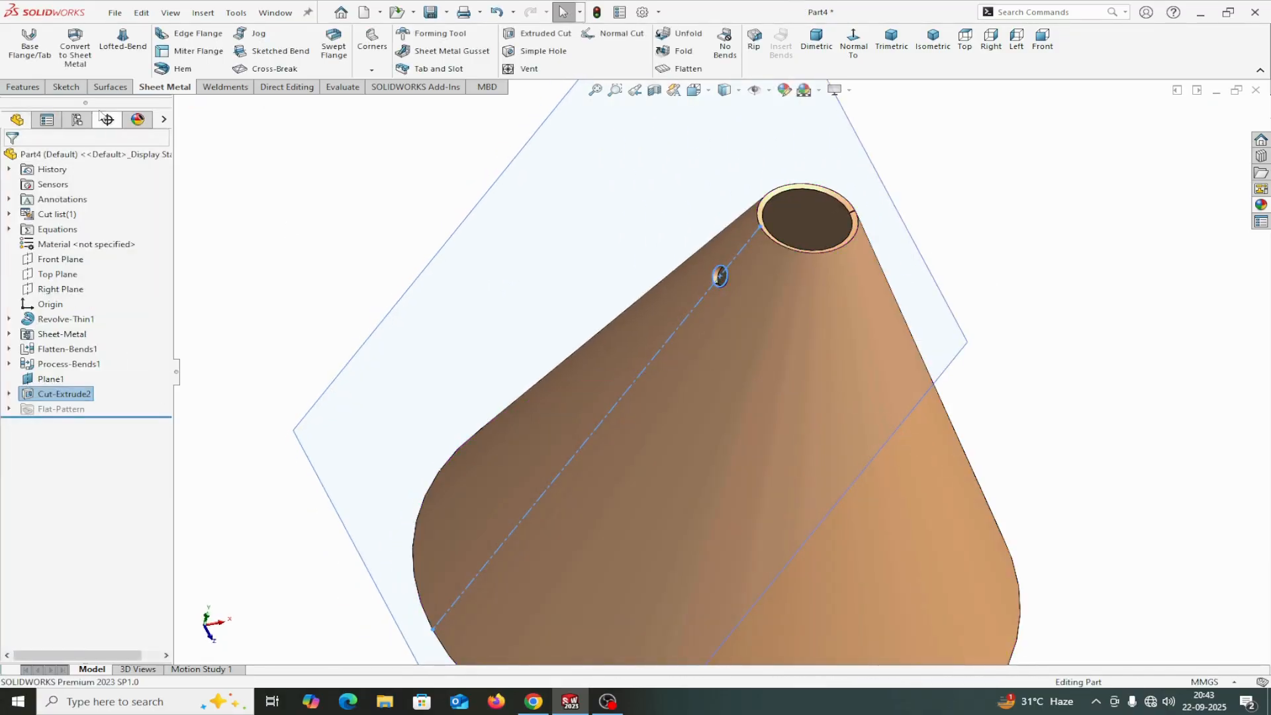
{"action": "left_click", "coordinate": [24, 87]}
{"action": "left_click", "coordinate": [451, 70]}
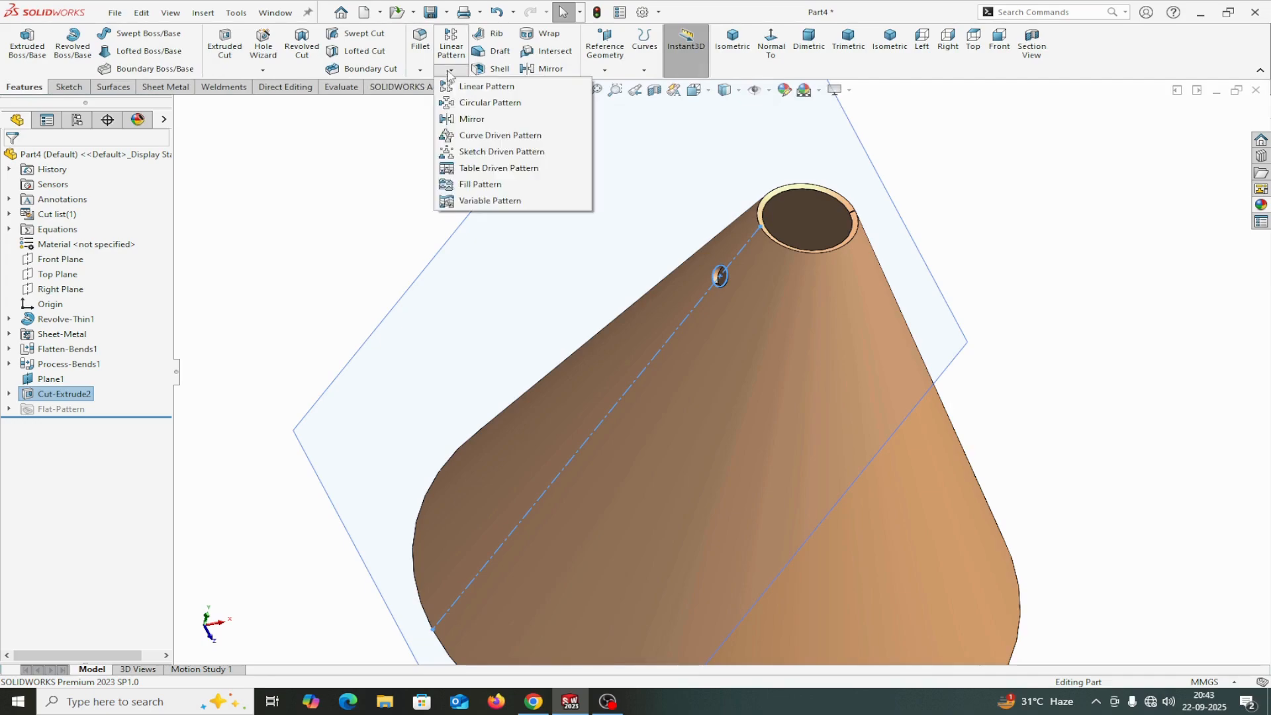
{"action": "left_click", "coordinate": [474, 105]}
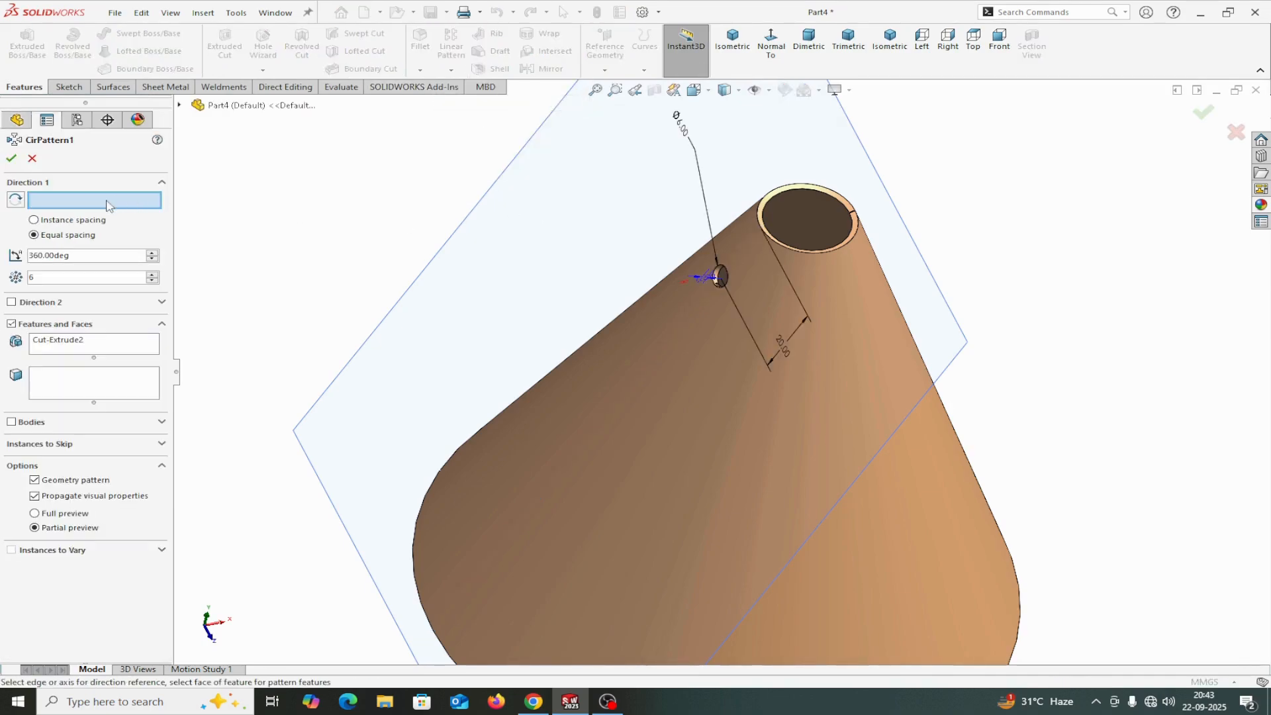
{"action": "left_click", "coordinate": [838, 248]}
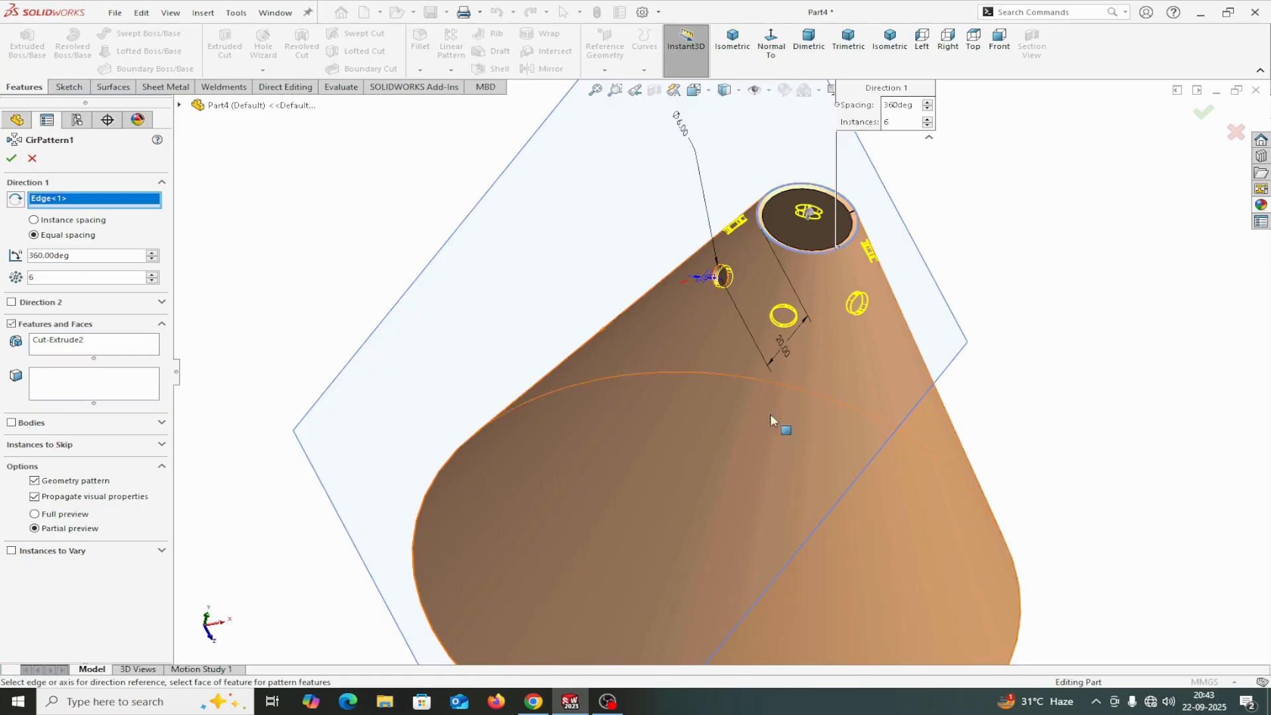
{"action": "left_click", "coordinate": [34, 481]}
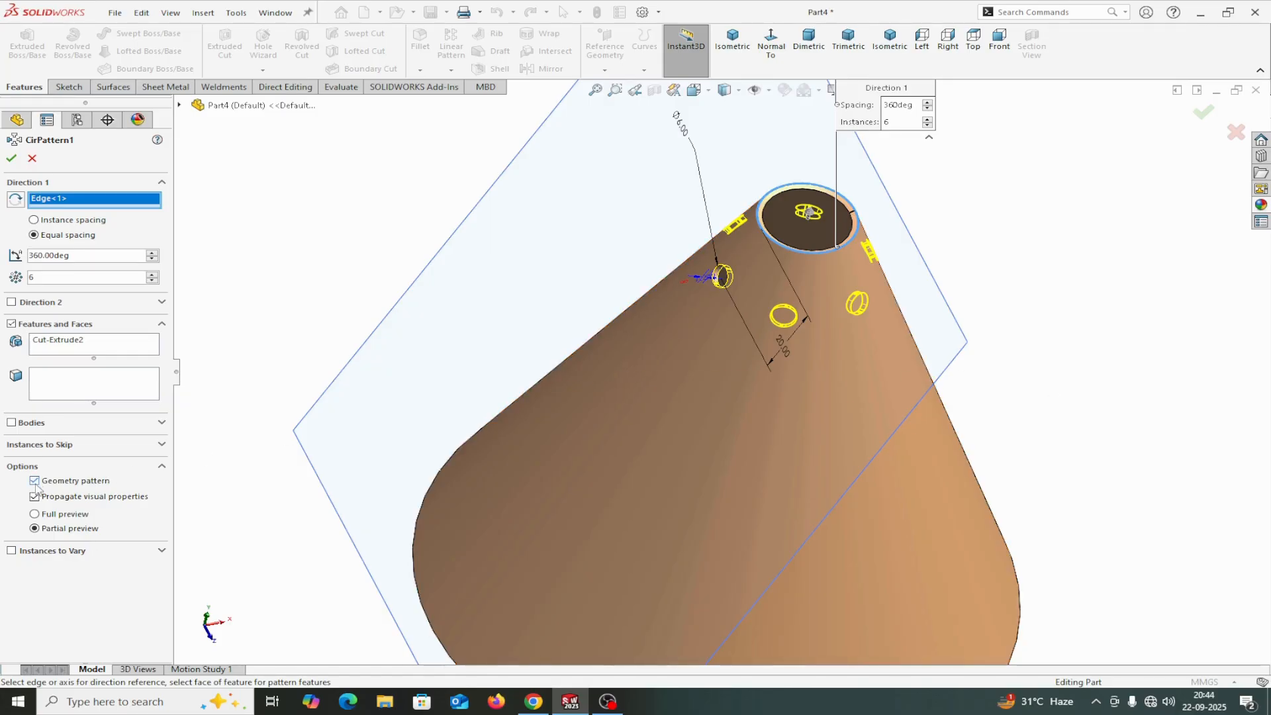
{"action": "left_click", "coordinate": [13, 160]}
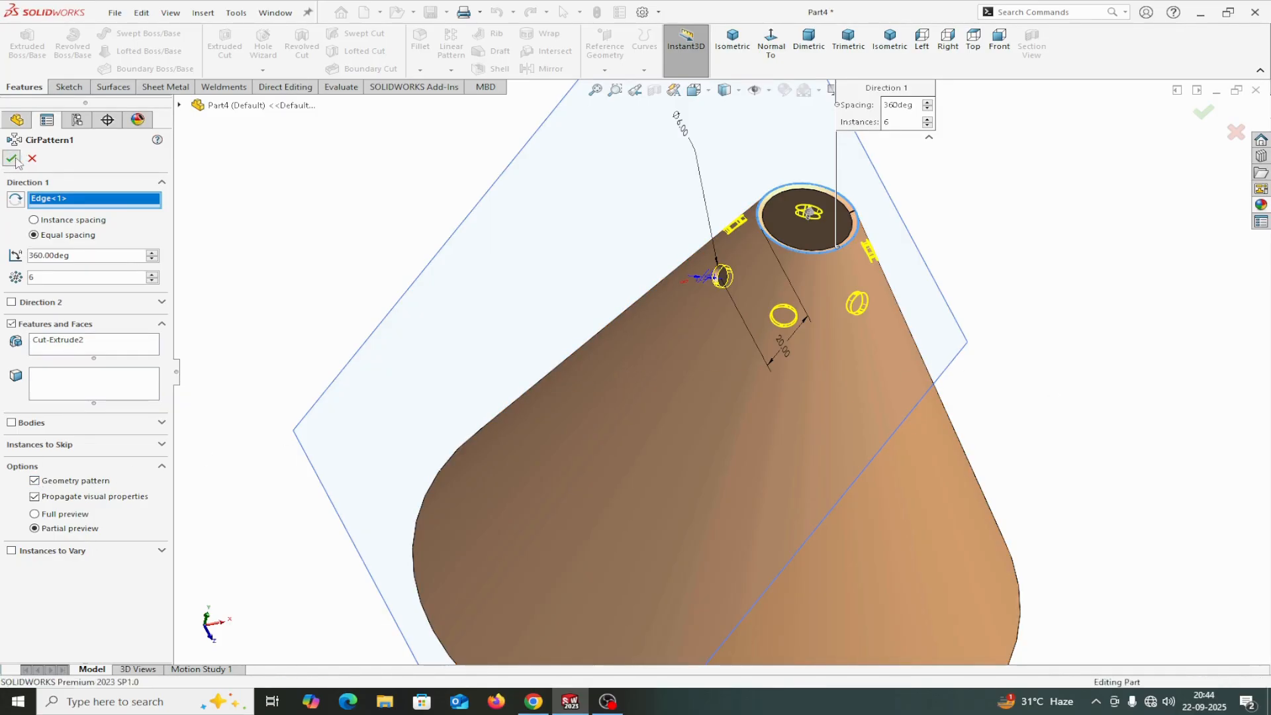
Step: Check the patterned holes around the cone and start a new sketch on the tangent plane
{"action": "middle_click_drag", "start_coordinate": [1026, 313], "coordinate": [999, 250]}
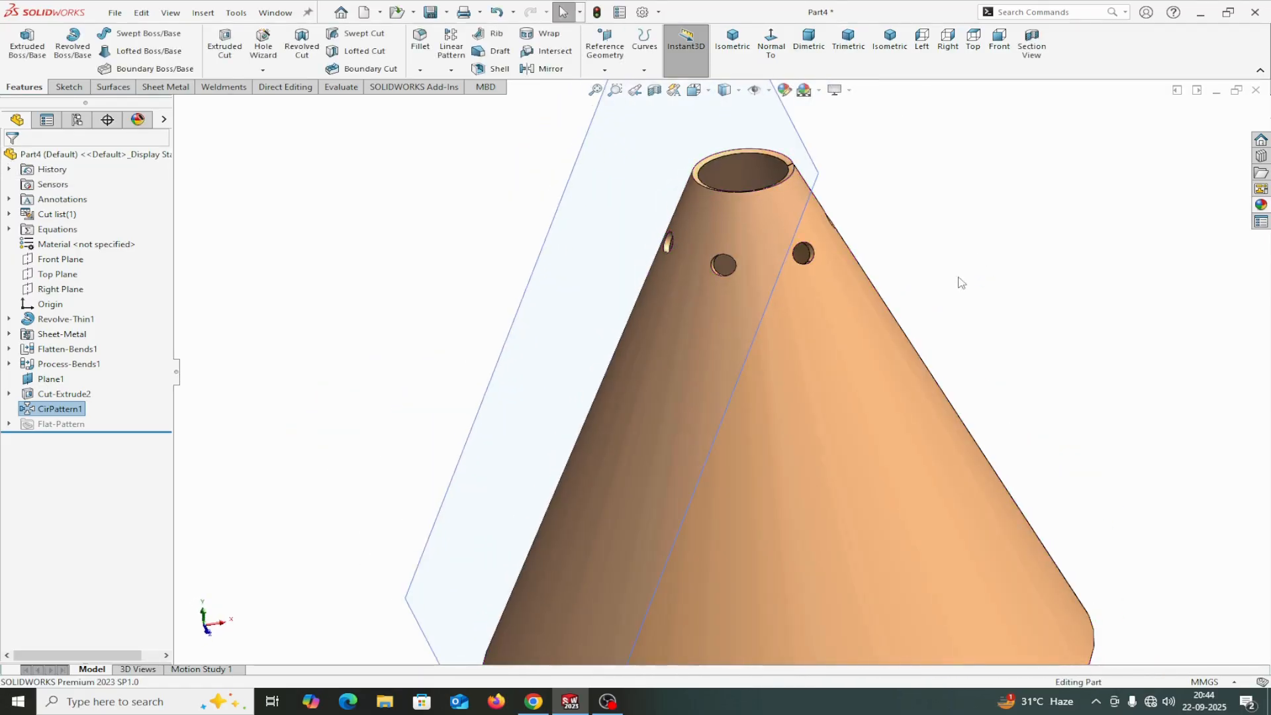
{"action": "mouse_move", "coordinate": [872, 249]}
{"action": "middle_mouse_down"}
{"action": "mouse_move", "coordinate": [902, 238]}
{"action": "mouse_move", "coordinate": [852, 265]}
{"action": "middle_mouse_up"}
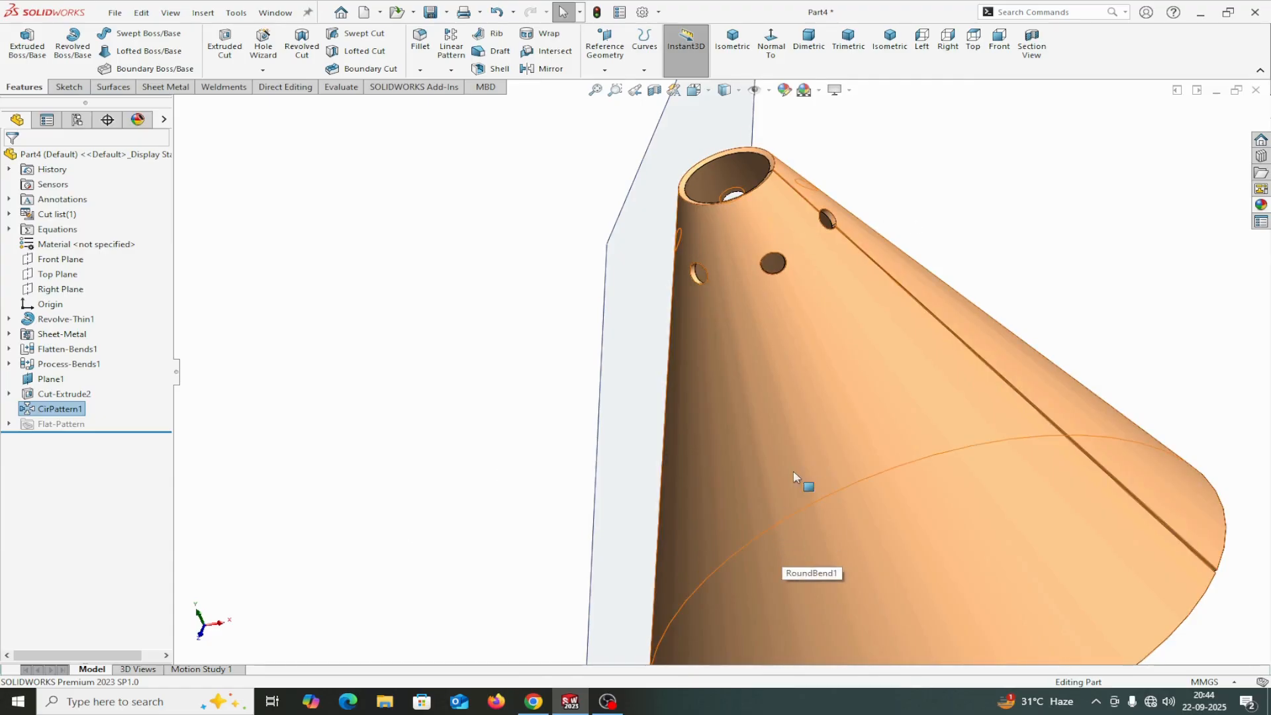
{"action": "middle_click_drag", "start_coordinate": [983, 247], "coordinate": [902, 278]}
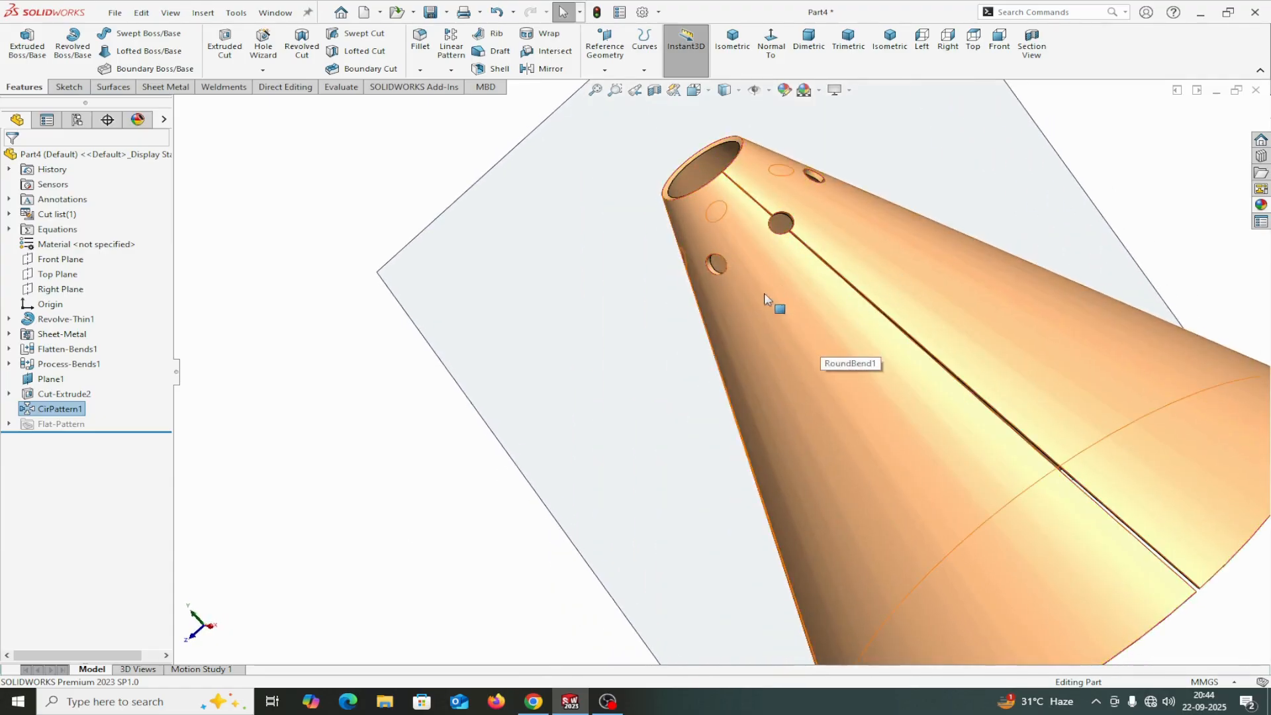
{"action": "scroll", "coordinate": [930, 227], "scroll_direction": "up", "scroll_amount": 5}
{"action": "middle_click_drag", "start_coordinate": [930, 249], "coordinate": [1101, 219]}
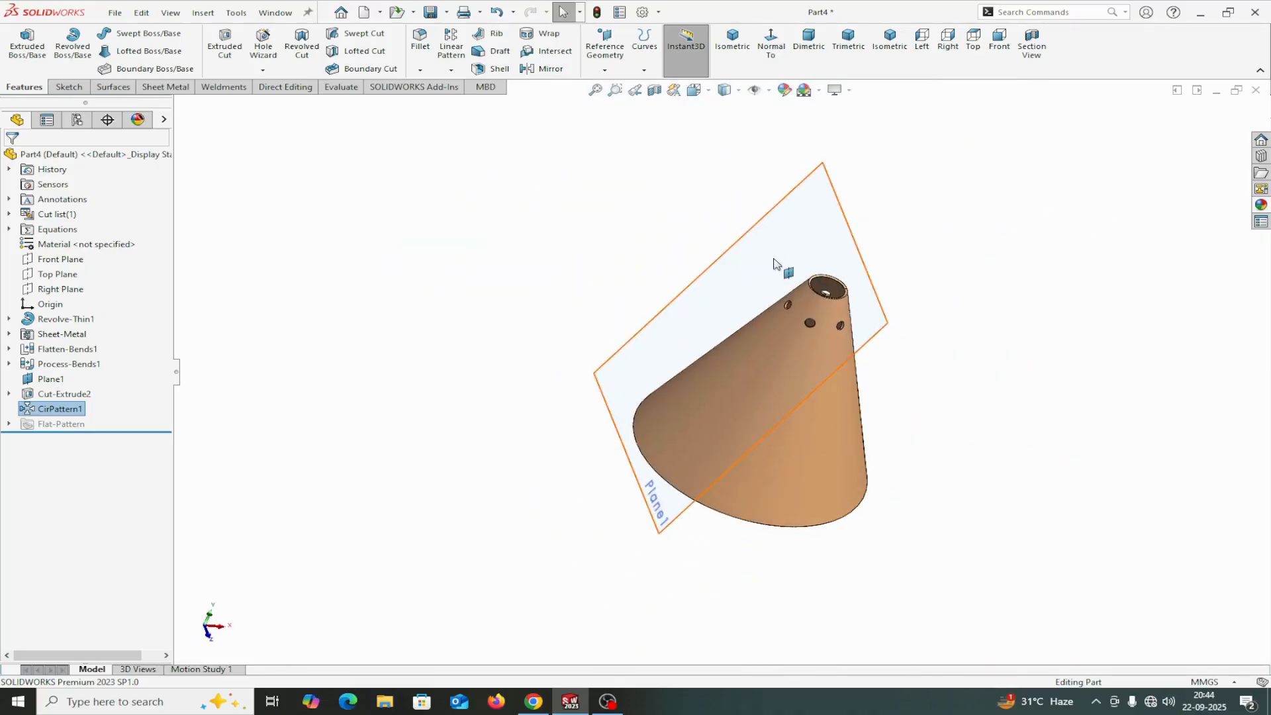
{"action": "left_click", "coordinate": [774, 263]}
{"action": "left_click", "coordinate": [869, 220]}
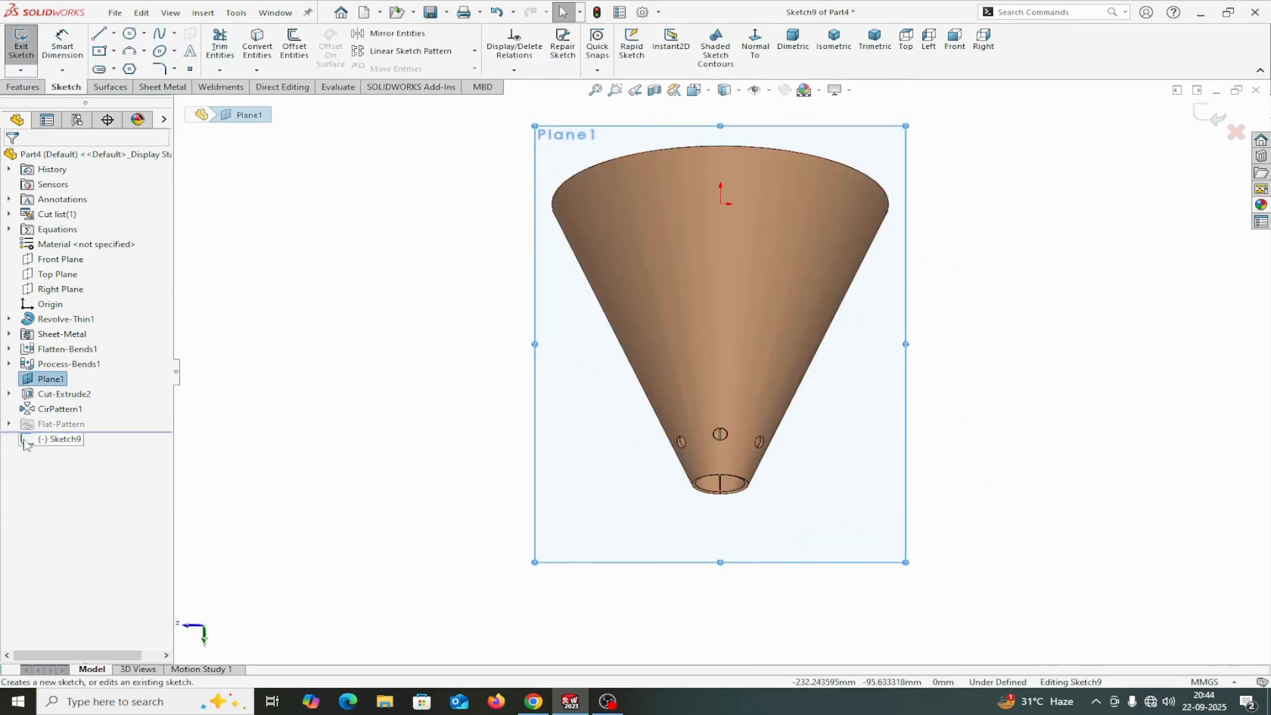
Step: Show the sketch of the first hole's cut so its geometry can be referenced in the current sketch
{"action": "left_click", "coordinate": [8, 394]}
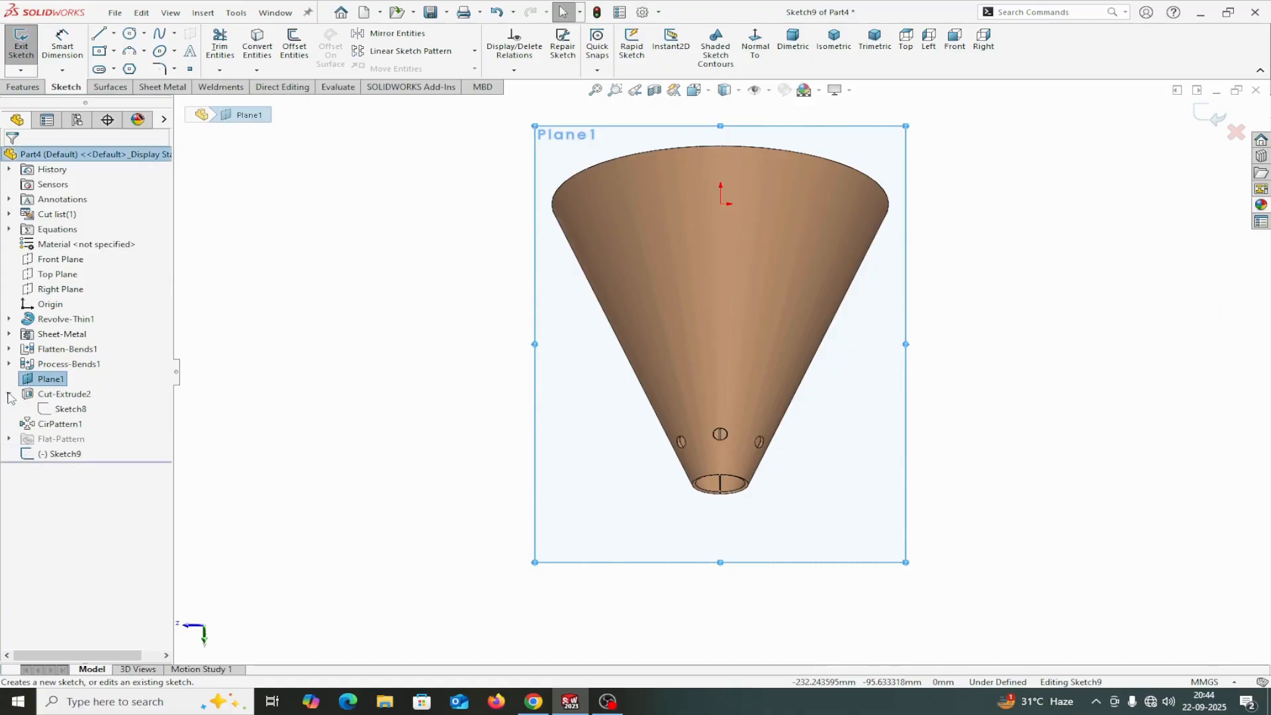
{"action": "right_click", "coordinate": [60, 410]}
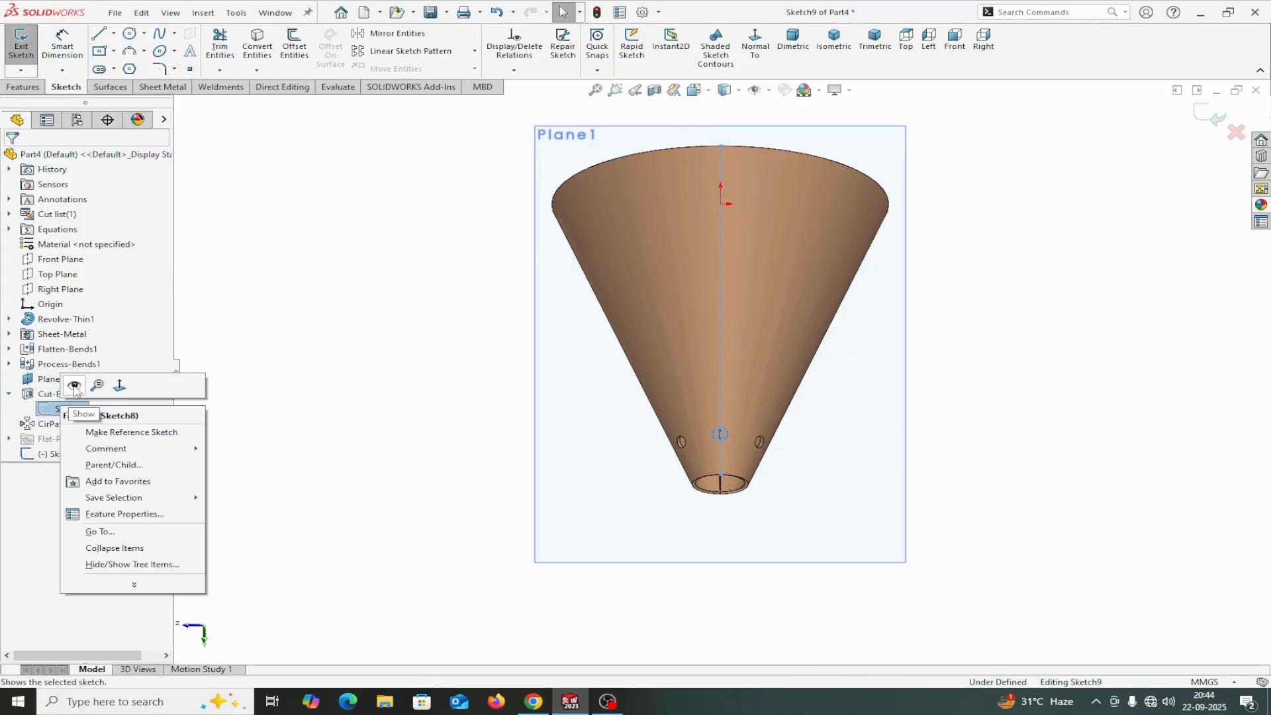
{"action": "left_click", "coordinate": [73, 386]}
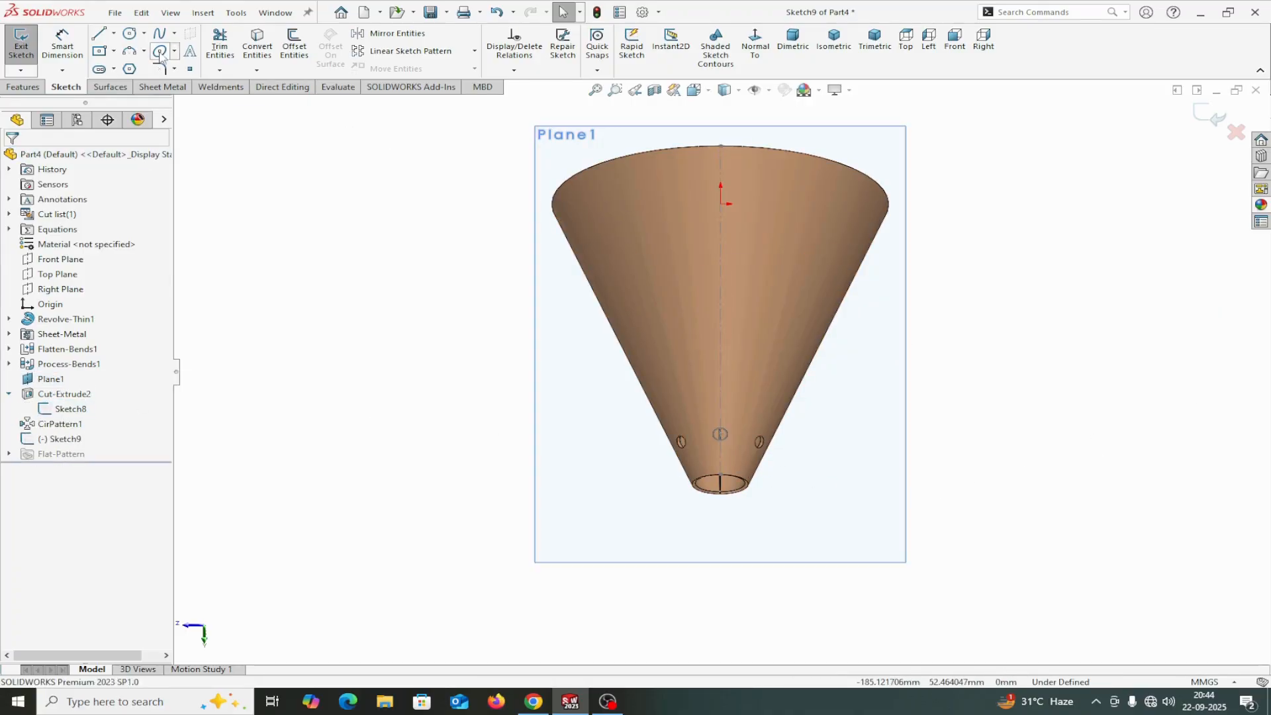
Step: Convert the shown sketch's long centreline into the current sketch and make the converted line construction geometry
{"action": "left_click", "coordinate": [721, 298]}
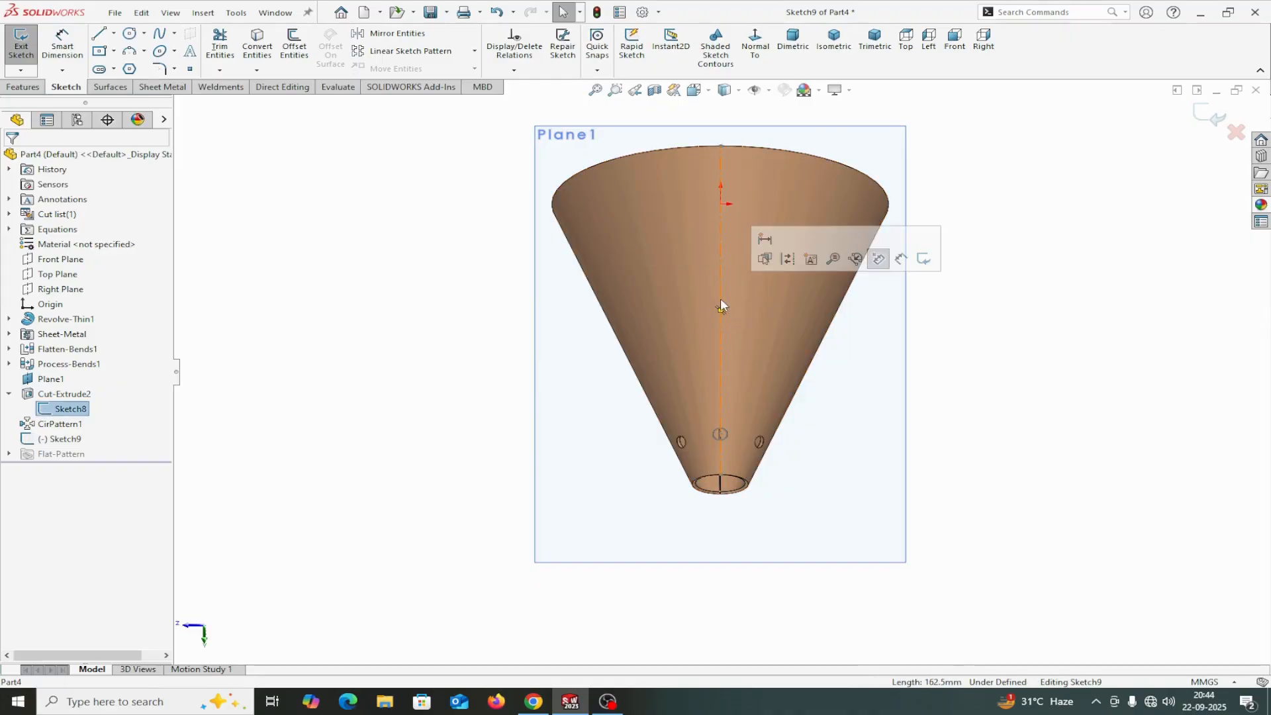
{"action": "left_click", "coordinate": [787, 260]}
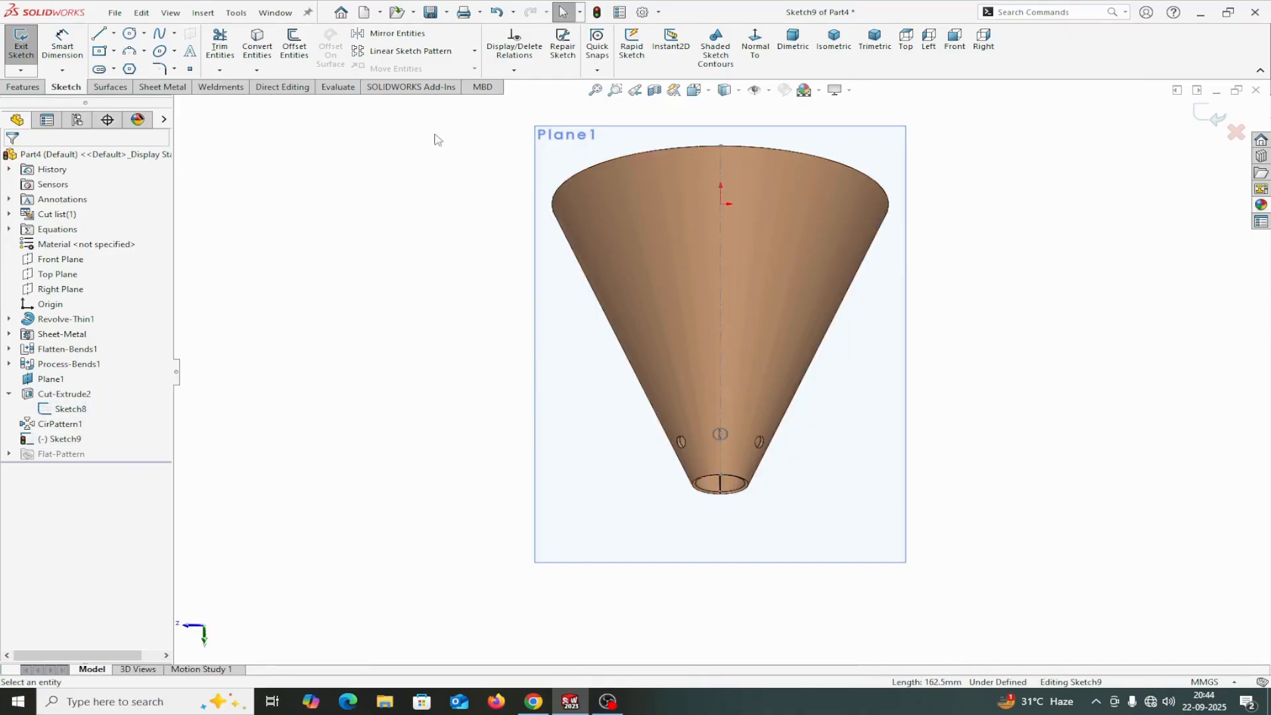
{"action": "left_click", "coordinate": [721, 296]}
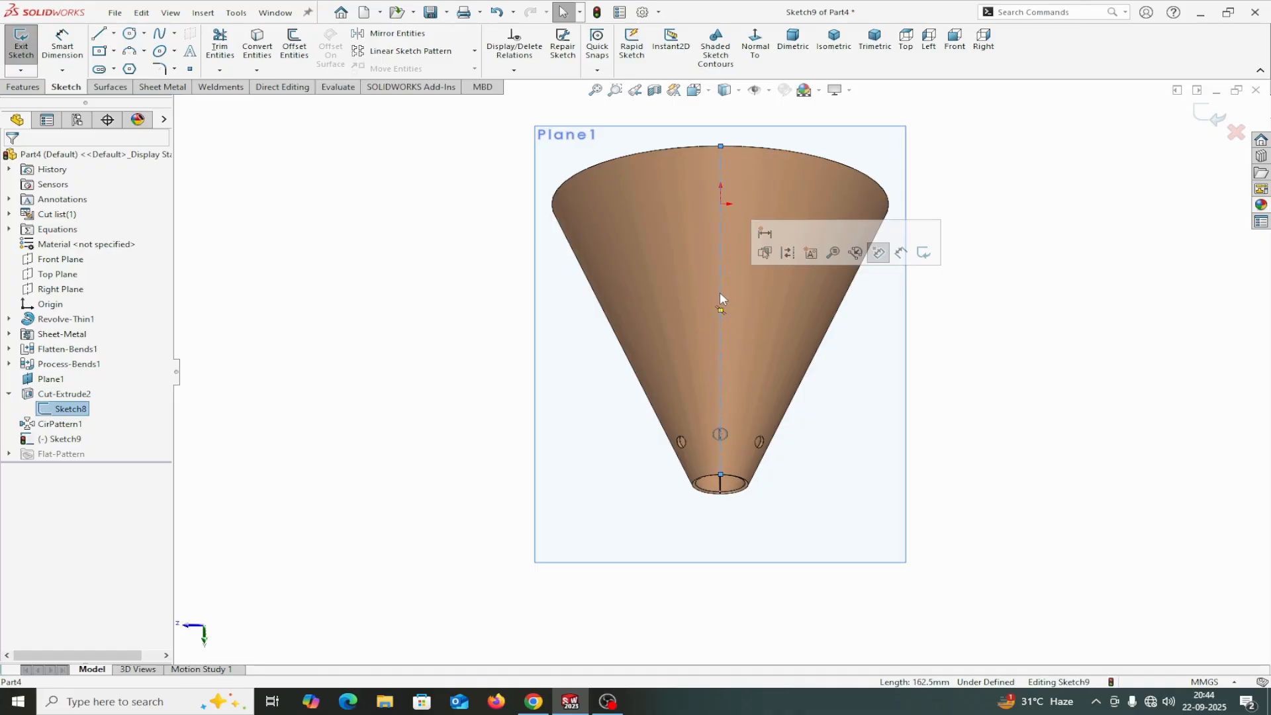
{"action": "left_click", "coordinate": [260, 41]}
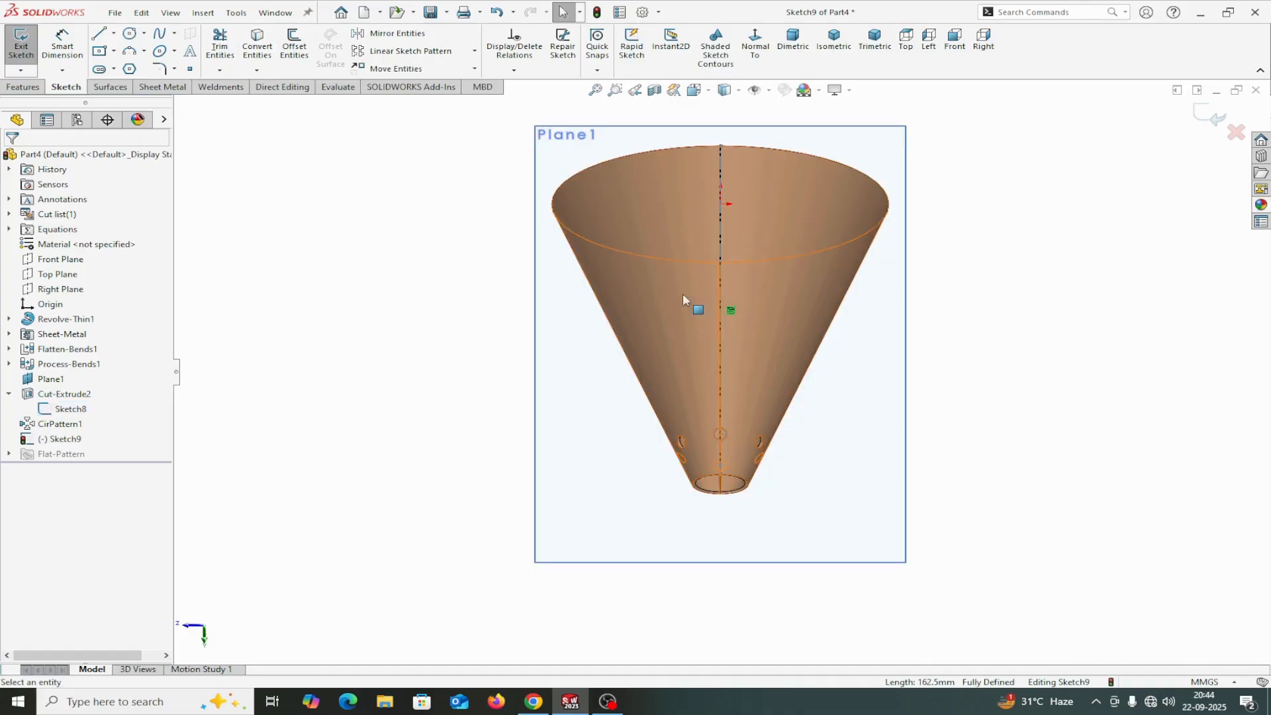
{"action": "left_click", "coordinate": [720, 329]}
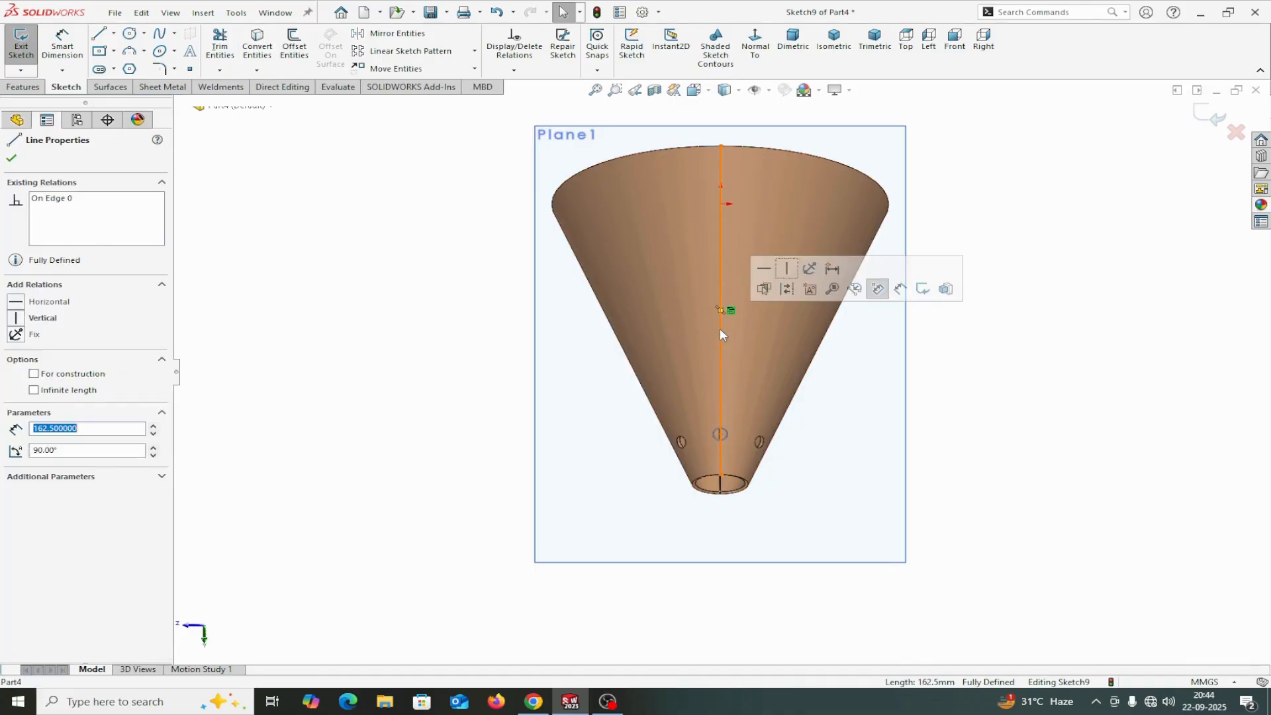
{"action": "left_click", "coordinate": [786, 290]}
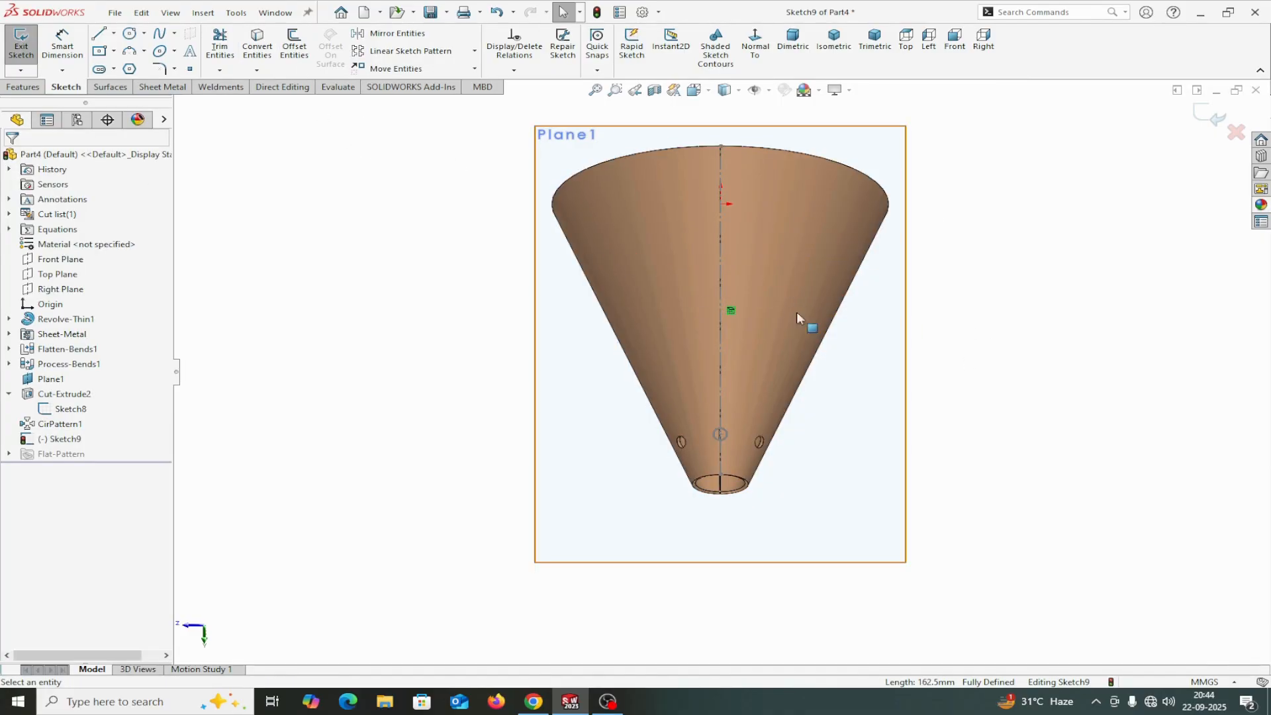
Step: Sketch a circle about 24 mm in diameter centred on the construction line, between the existing hole and the wide rim
{"action": "left_click", "coordinate": [130, 33]}
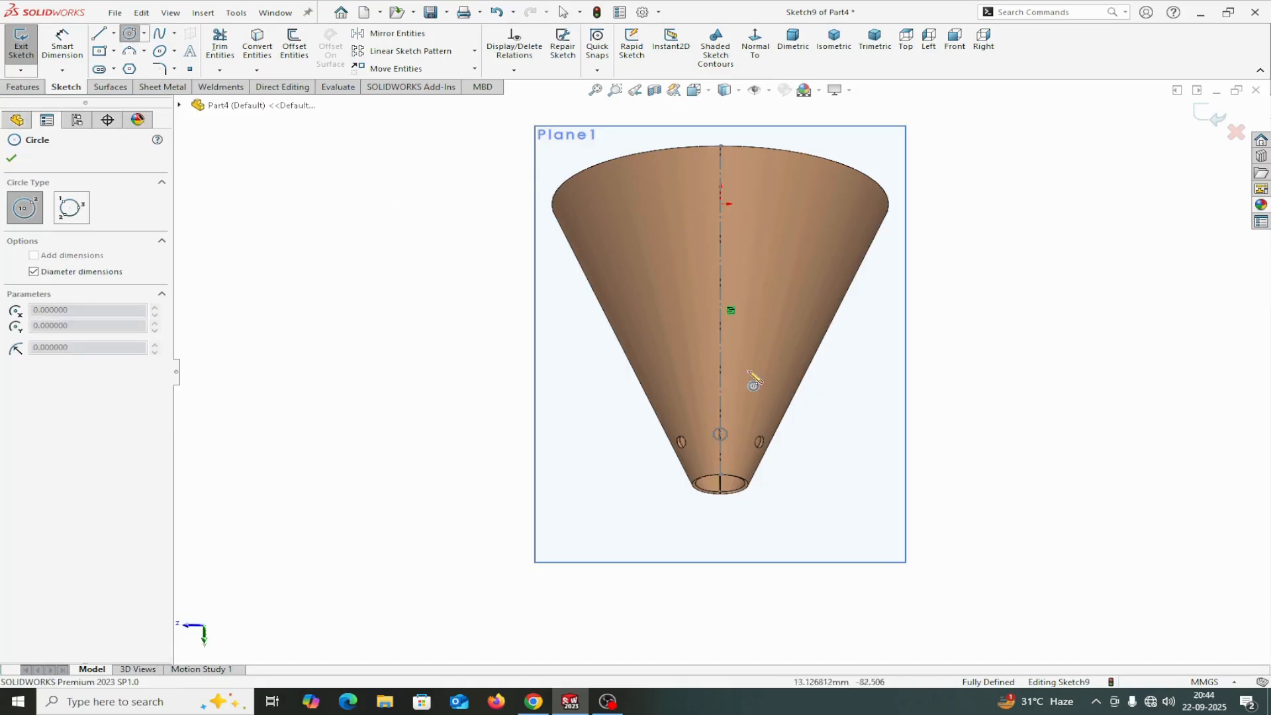
{"action": "left_click", "coordinate": [721, 362]}
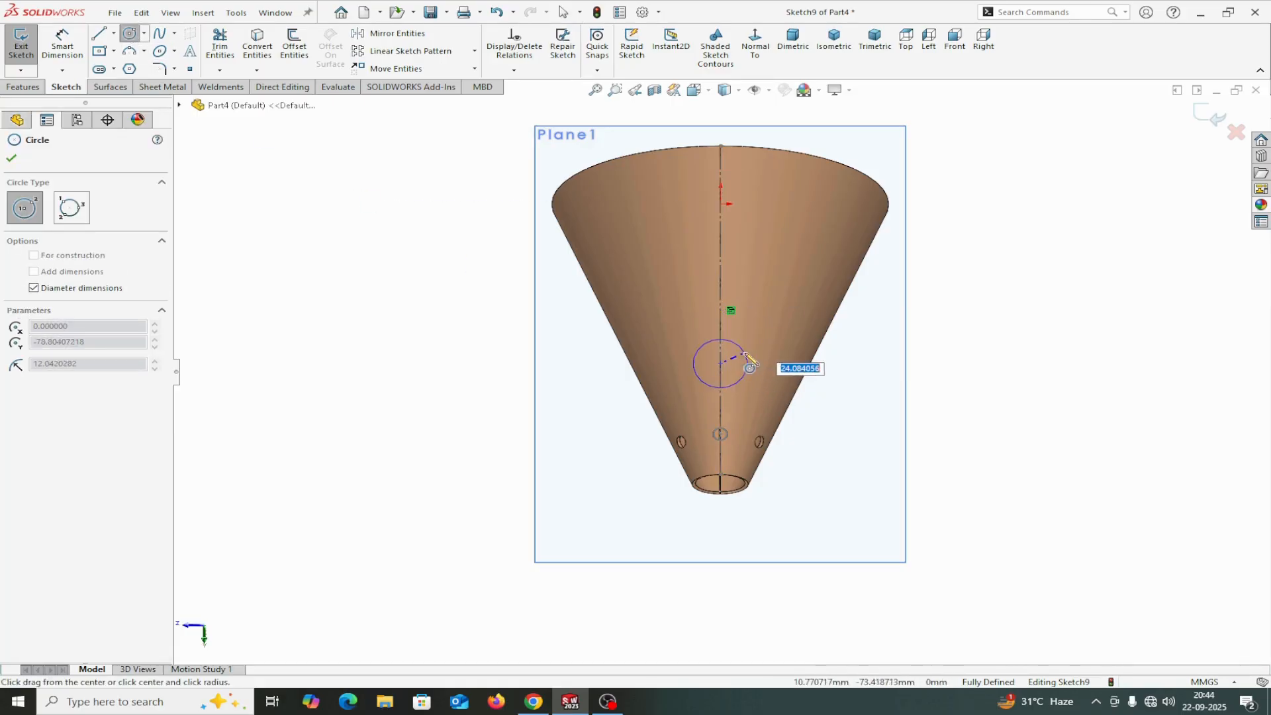
{"action": "left_click", "coordinate": [747, 363]}
{"action": "right_click", "coordinate": [746, 357]}
{"action": "left_click", "coordinate": [782, 362]}
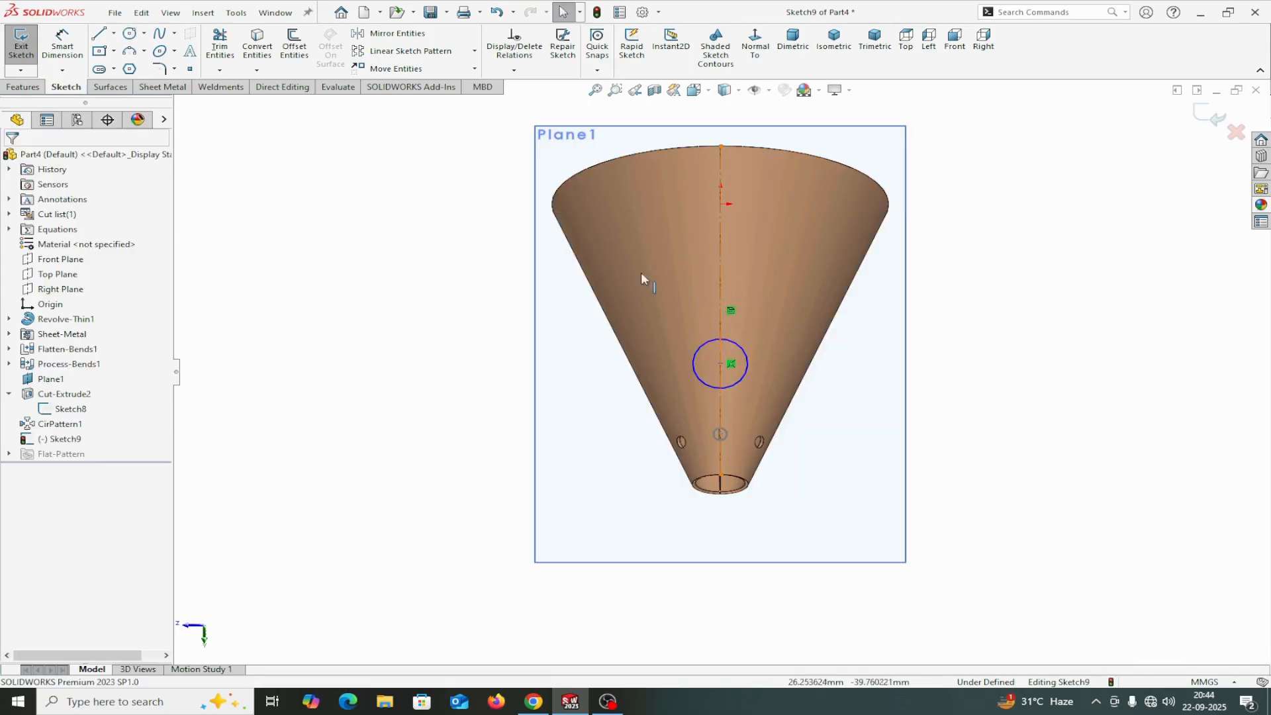
Step: Dimension the distance between the new circle's centre and the first hole's centre as 20 mm
{"action": "left_click", "coordinate": [62, 43]}
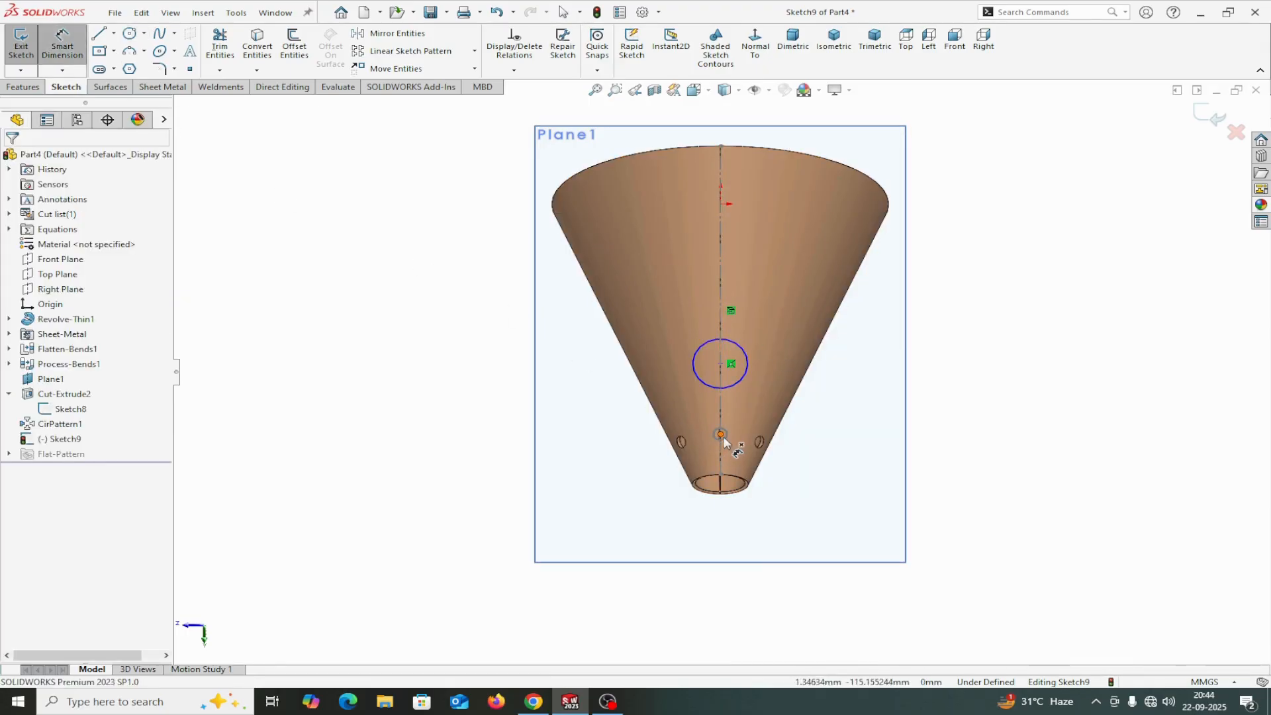
{"action": "scroll", "coordinate": [716, 448], "scroll_direction": "down", "scroll_amount": 3}
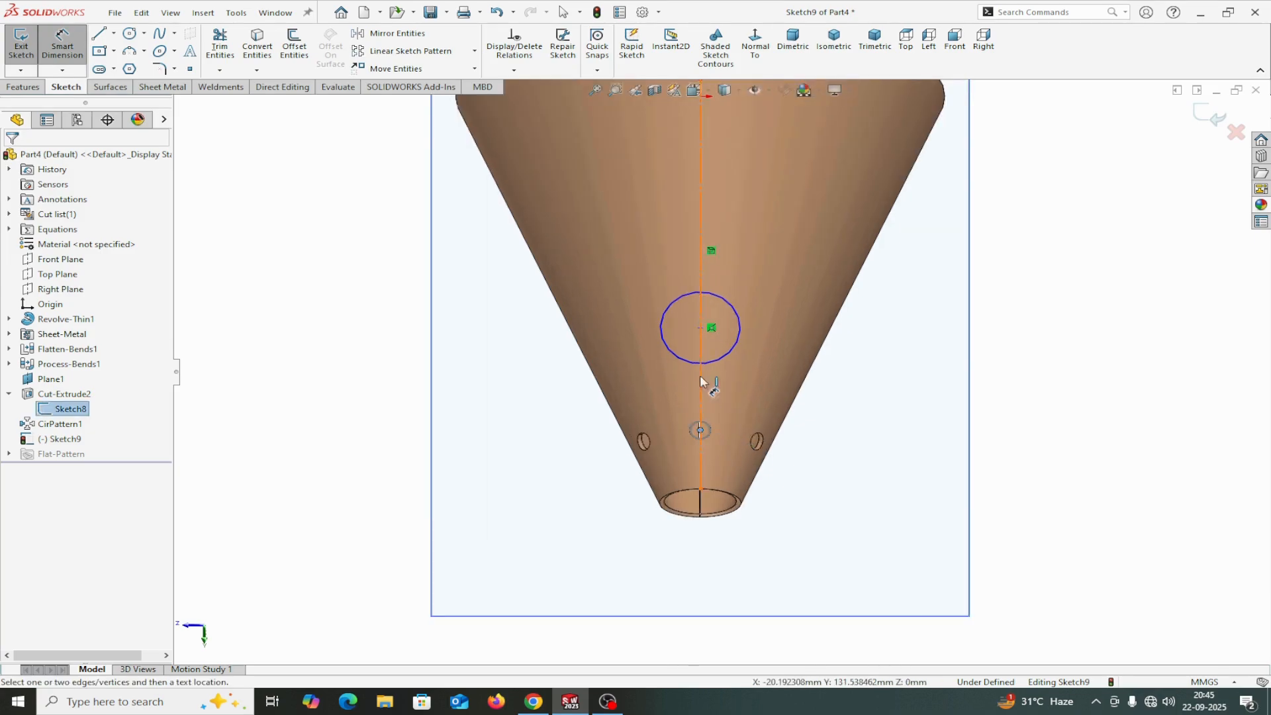
{"action": "left_click", "coordinate": [700, 329]}
{"action": "left_click", "coordinate": [699, 430]}
{"action": "left_click", "coordinate": [500, 365]}
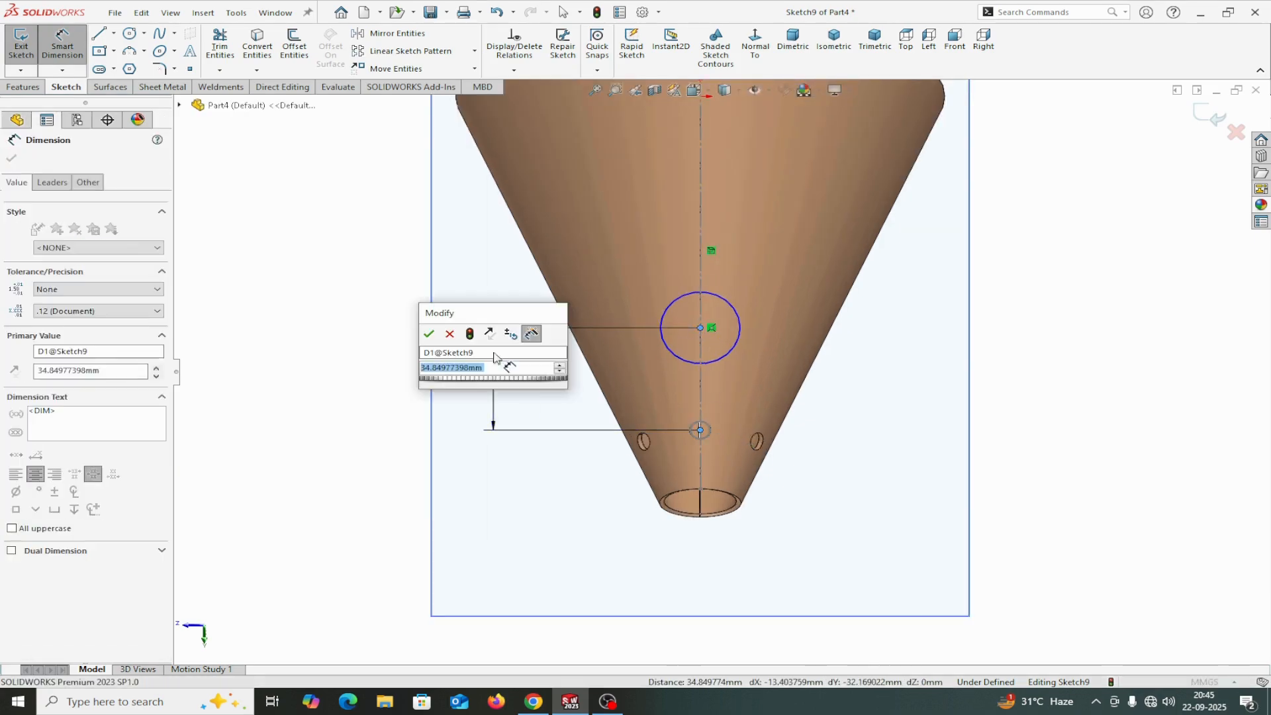
{"action": "type", "text": "20"}
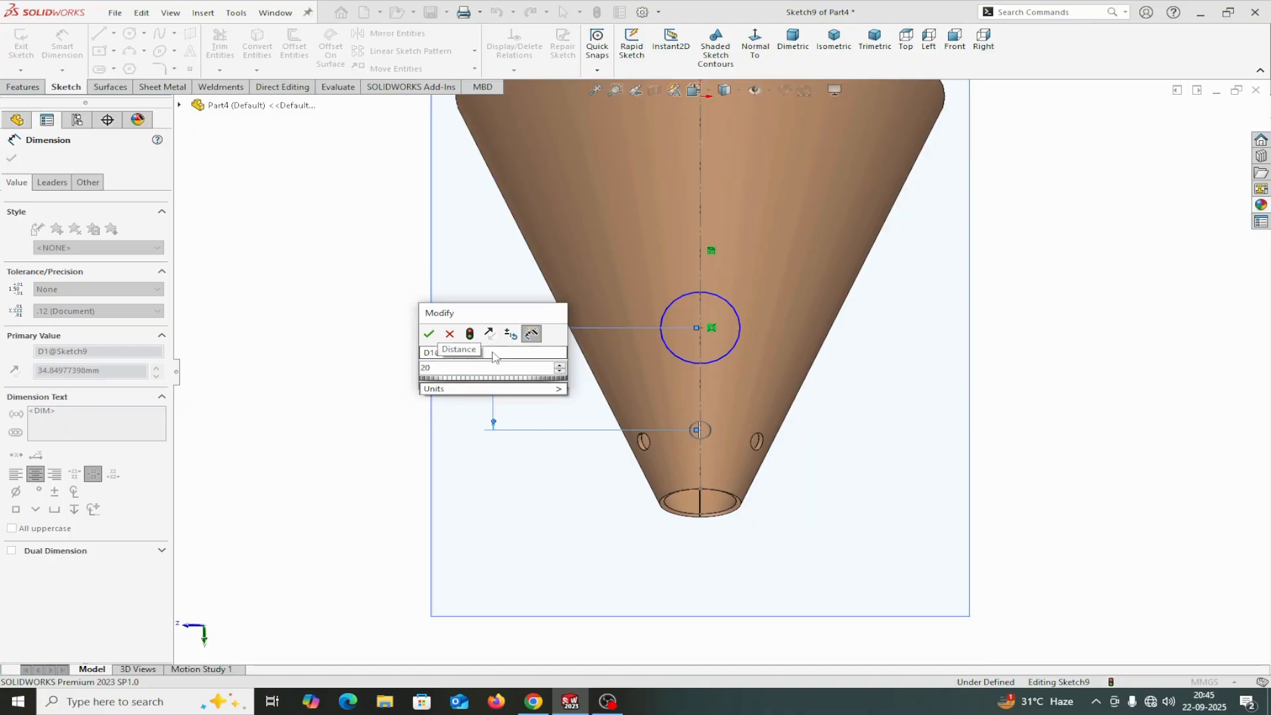
{"action": "left_click", "coordinate": [429, 334]}
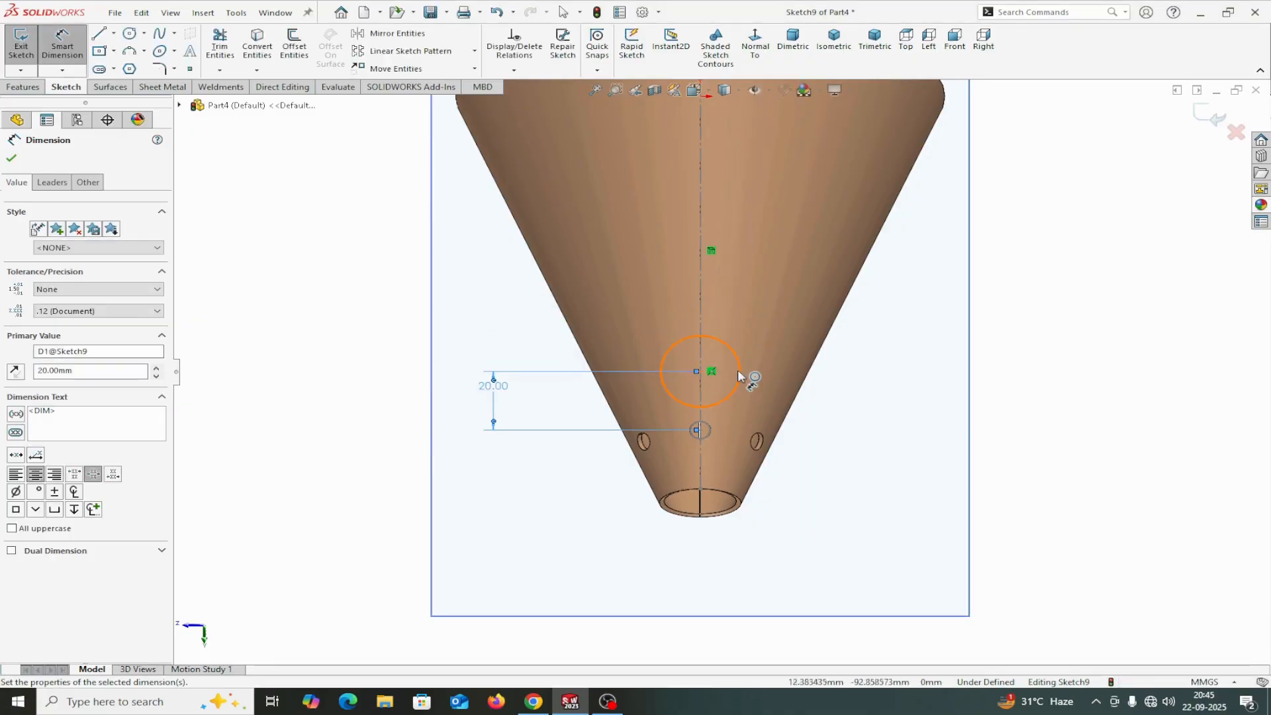
Step: Set the new circle's diameter to 6 mm and finish dimensioning
{"action": "left_click", "coordinate": [739, 373]}
{"action": "left_click", "coordinate": [996, 384]}
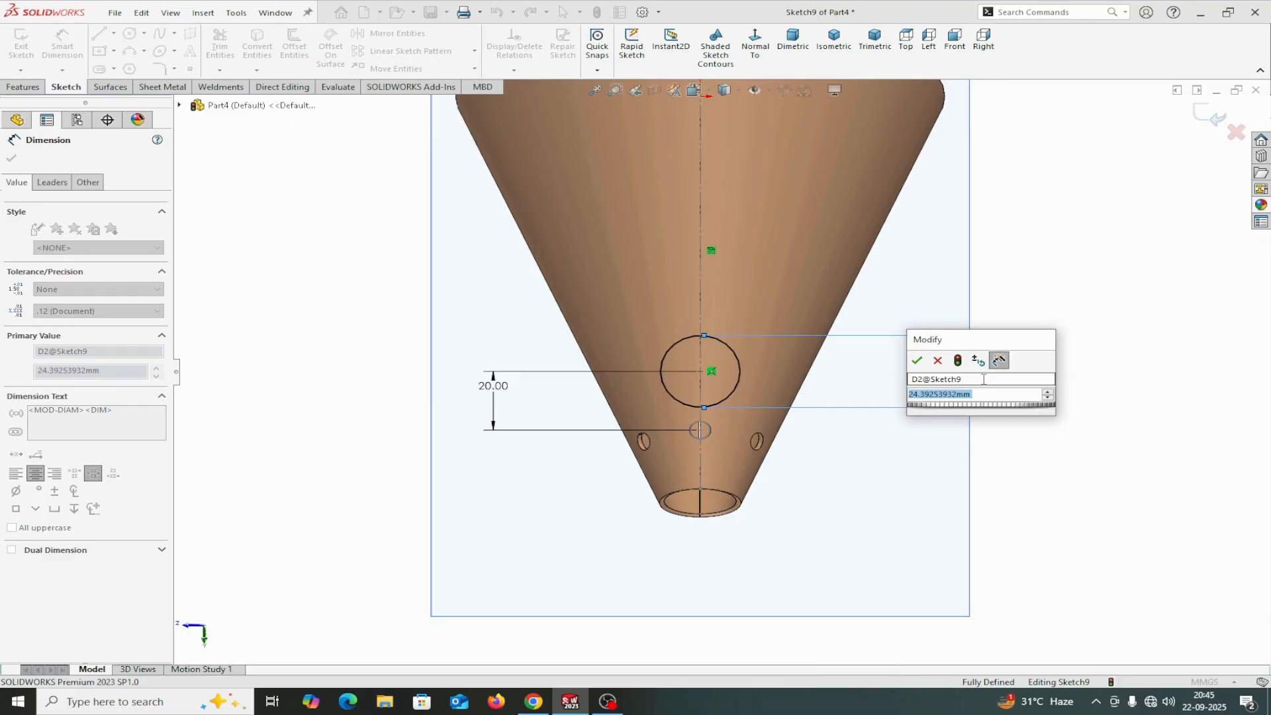
{"action": "type", "text": "6"}
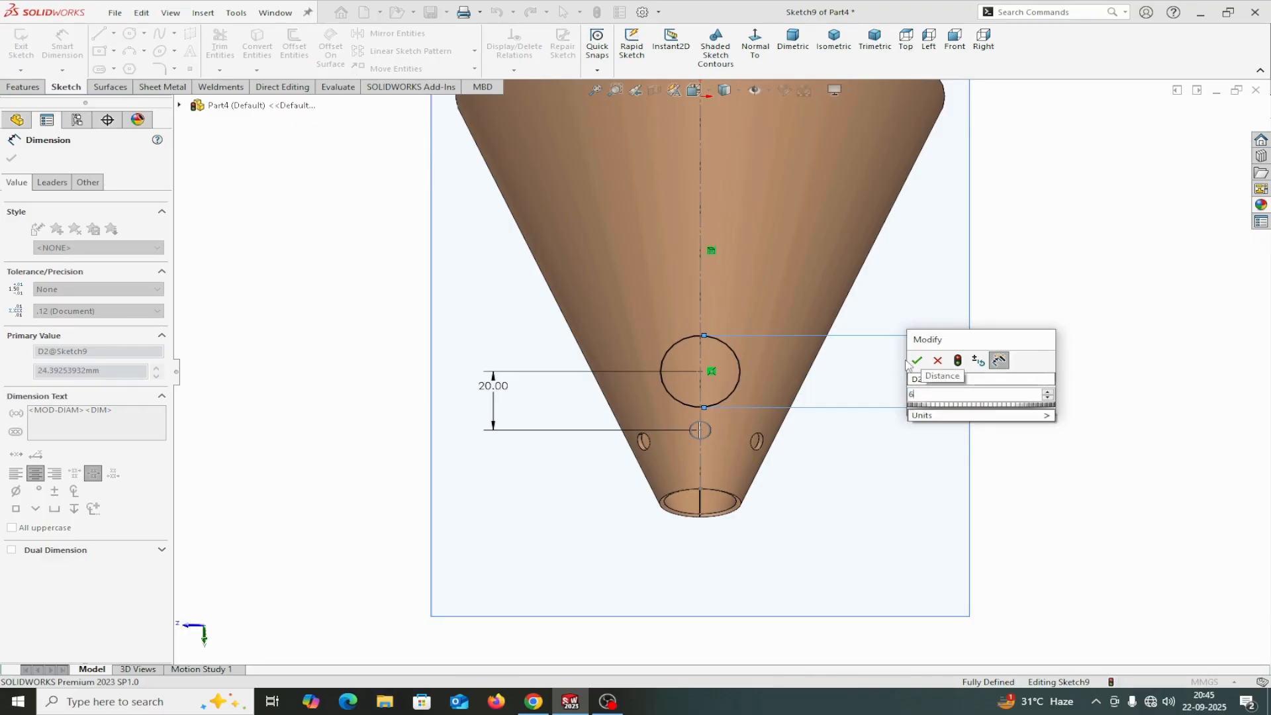
{"action": "left_click", "coordinate": [917, 360]}
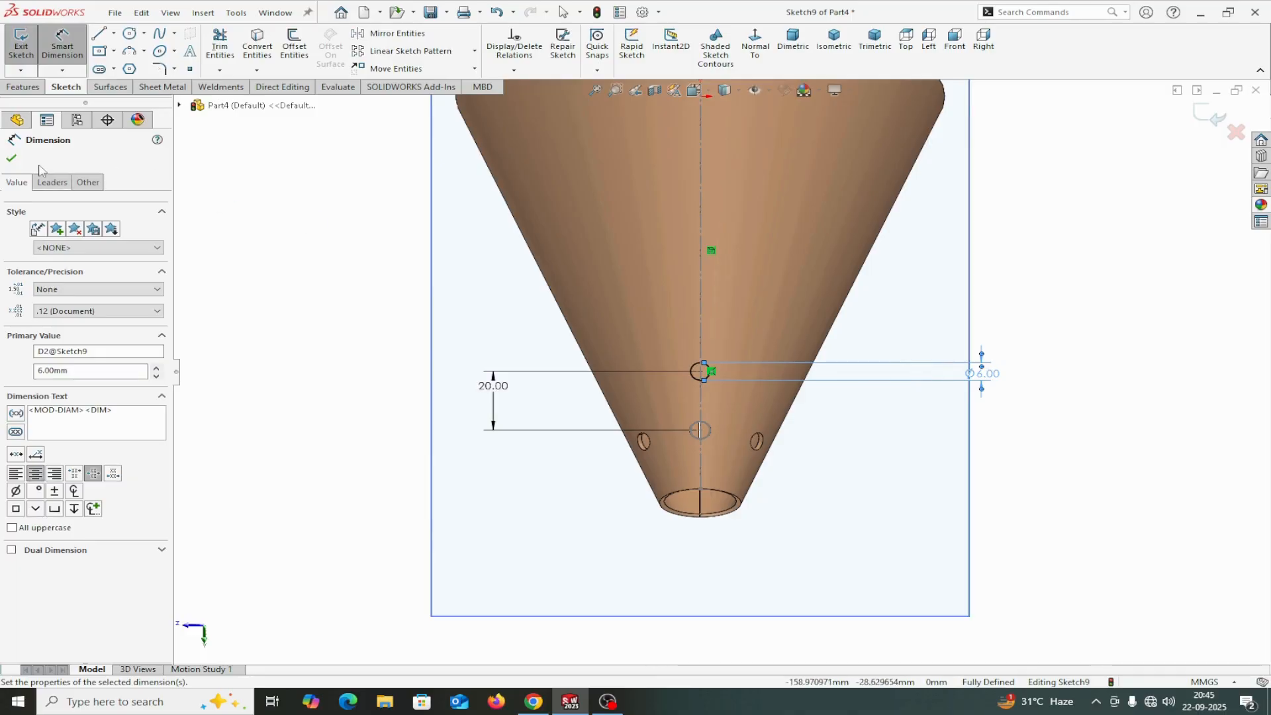
{"action": "left_click", "coordinate": [12, 159]}
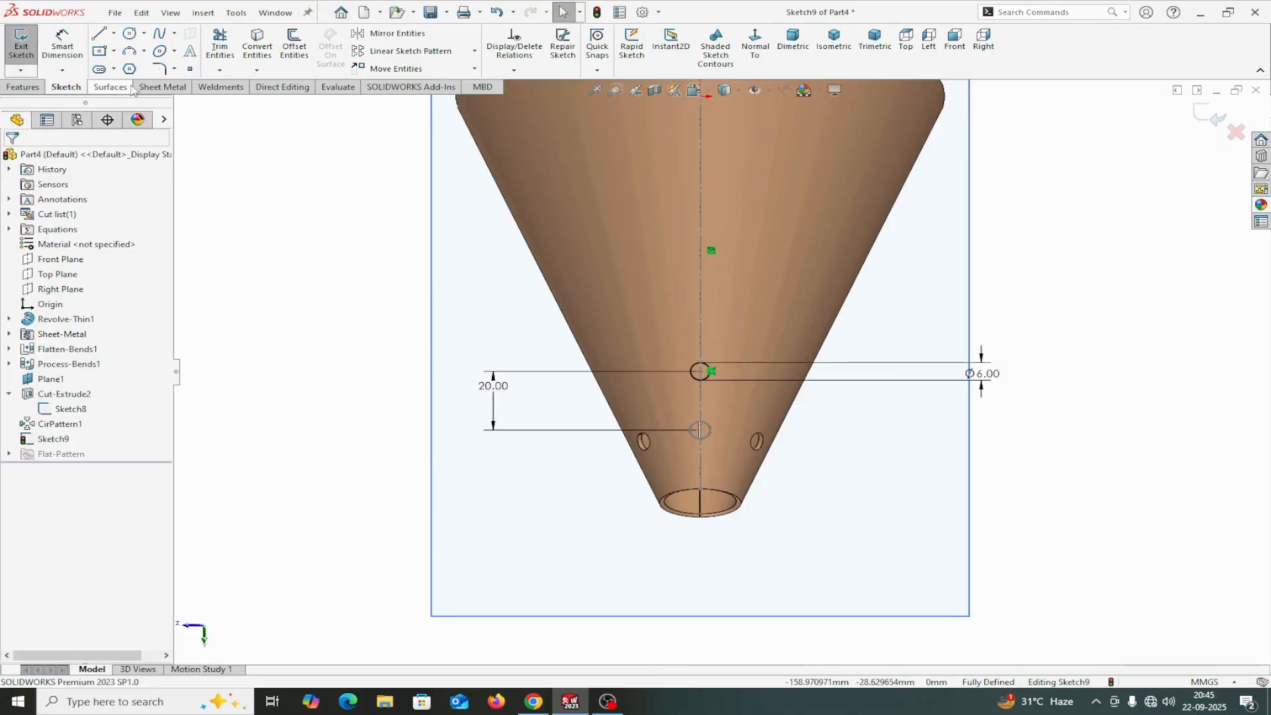
Step: Extrude-cut the circle from the cone's inner face in the reversed direction, as a blind normal cut linked to the sheet thickness
{"action": "left_click", "coordinate": [152, 87]}
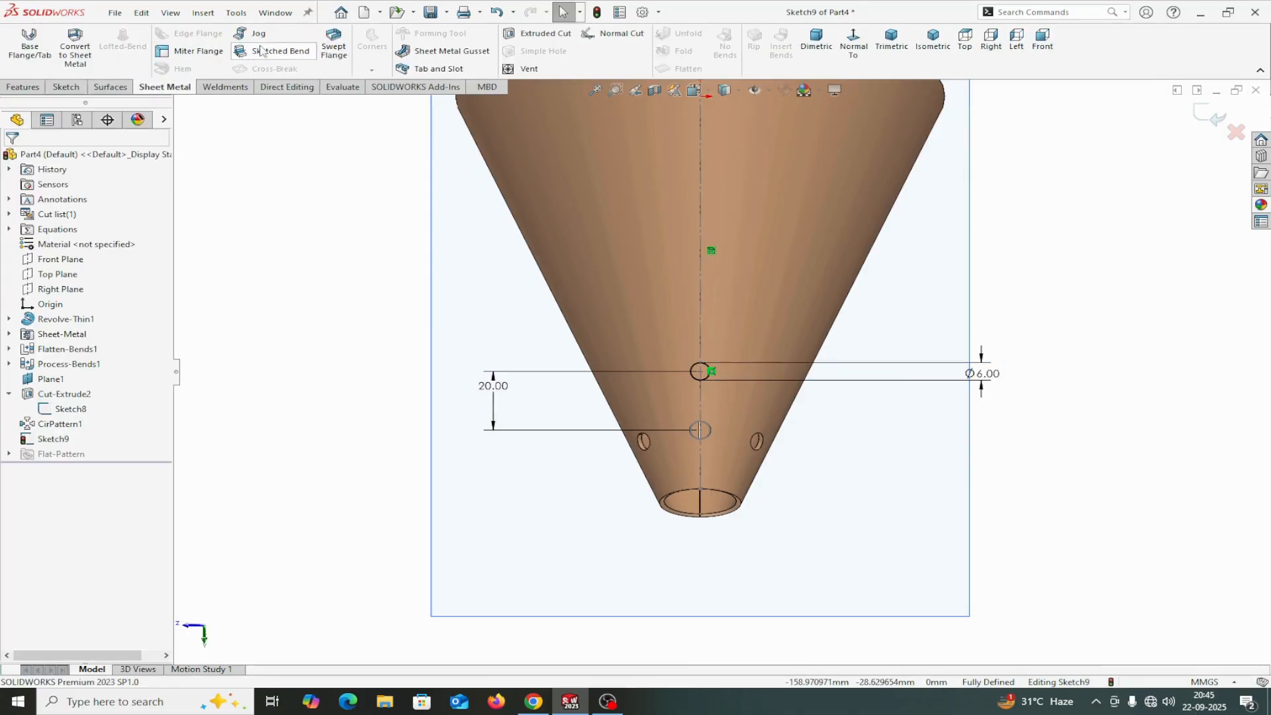
{"action": "left_click", "coordinate": [540, 34]}
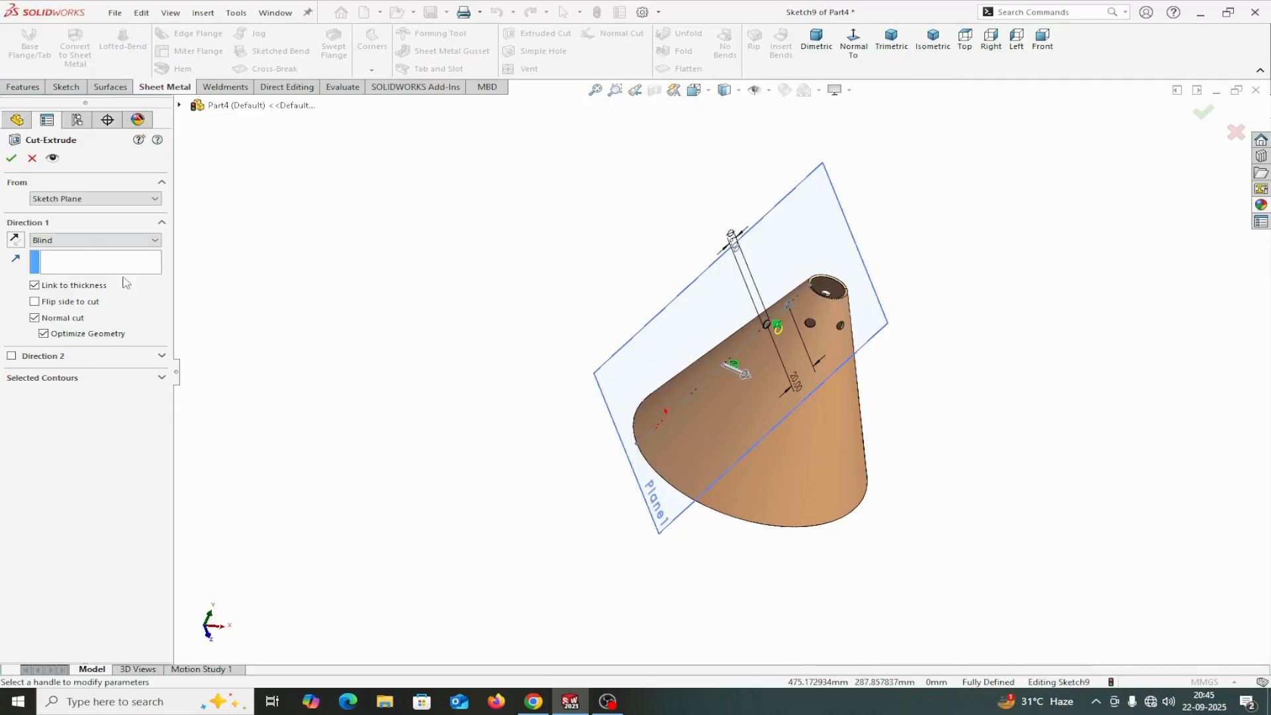
{"action": "left_click", "coordinate": [82, 201]}
{"action": "left_click", "coordinate": [65, 220]}
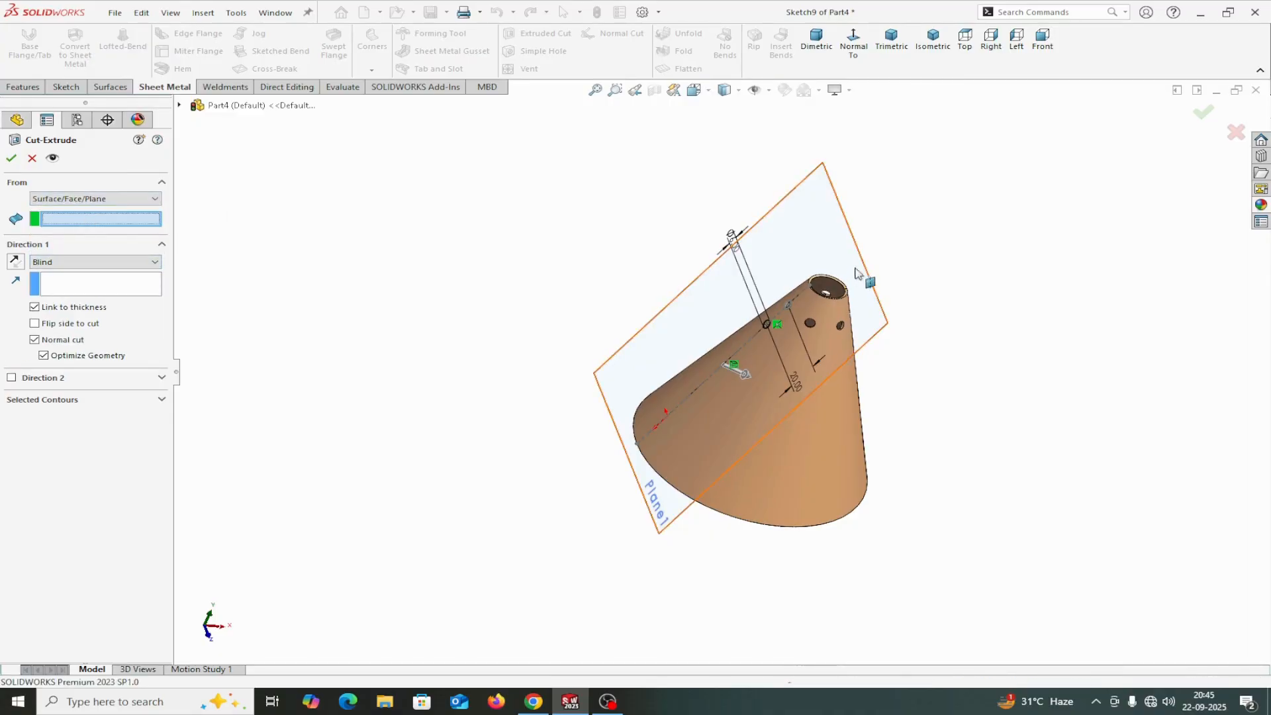
{"action": "middle_click_drag", "start_coordinate": [1049, 285], "coordinate": [902, 321]}
{"action": "scroll", "coordinate": [898, 321], "scroll_direction": "down", "scroll_amount": 3}
{"action": "scroll", "coordinate": [610, 330], "scroll_direction": "down", "scroll_amount": 2}
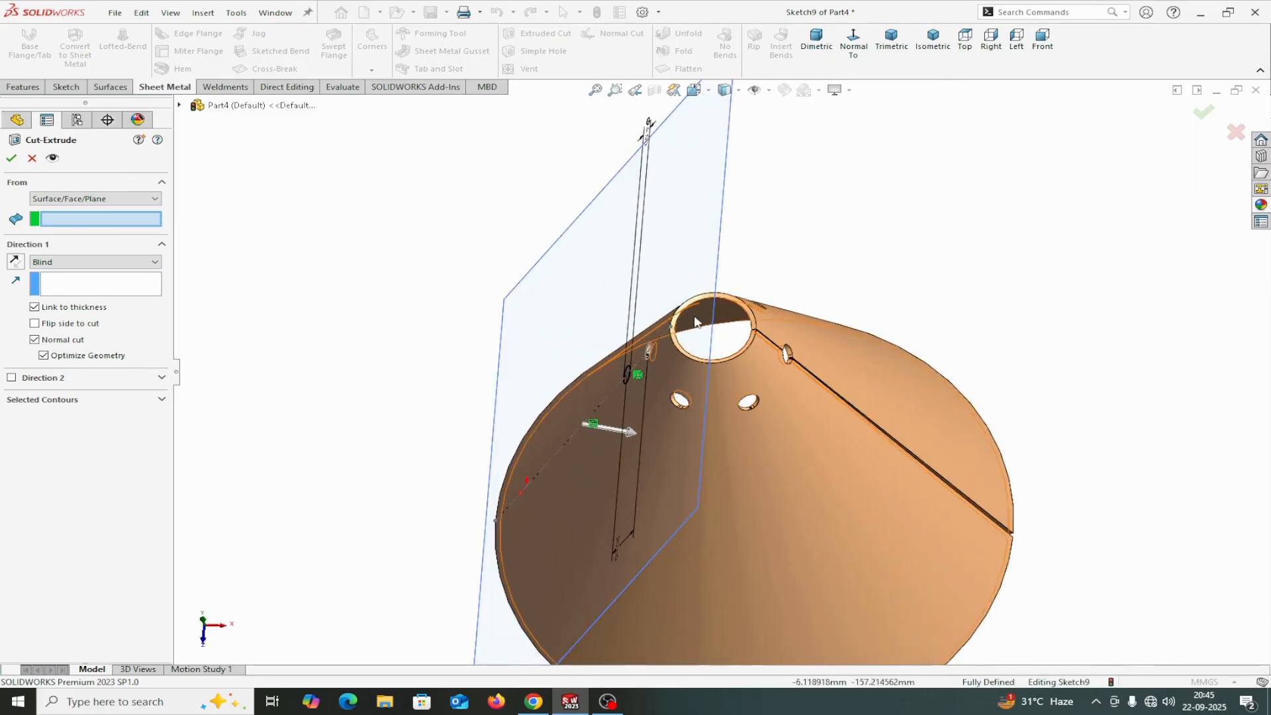
{"action": "left_click", "coordinate": [695, 320]}
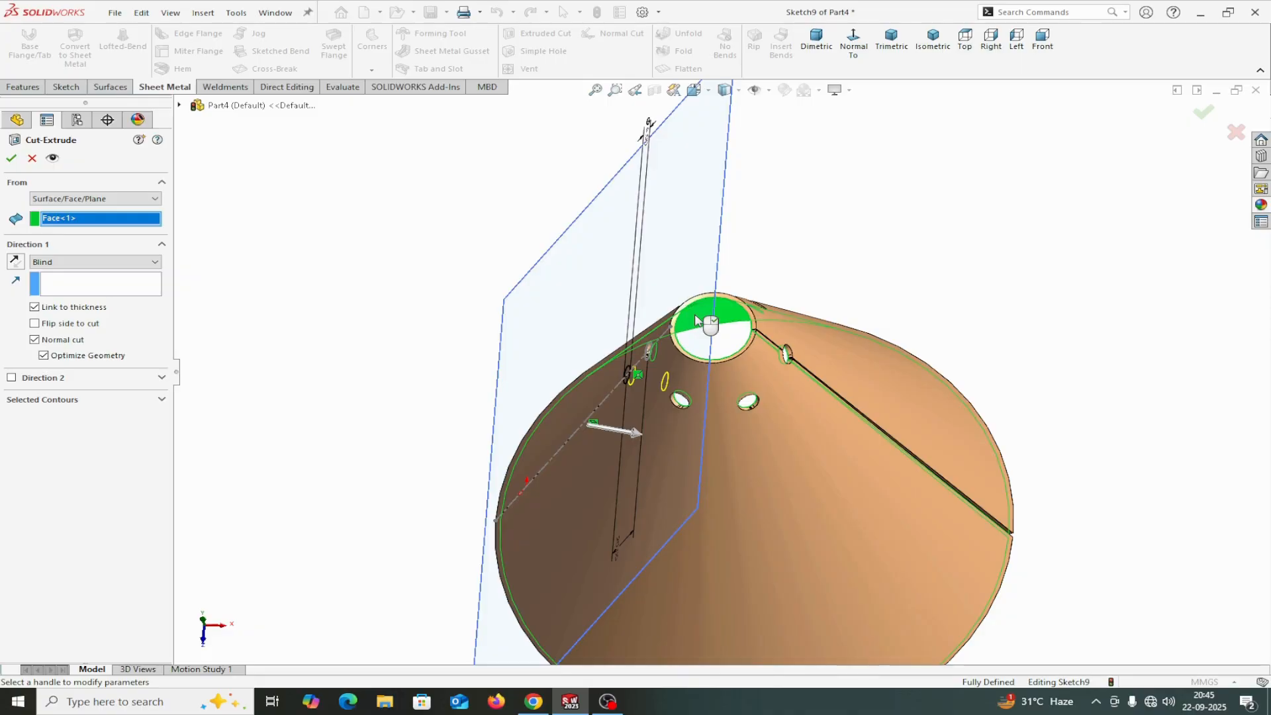
{"action": "left_click", "coordinate": [20, 264]}
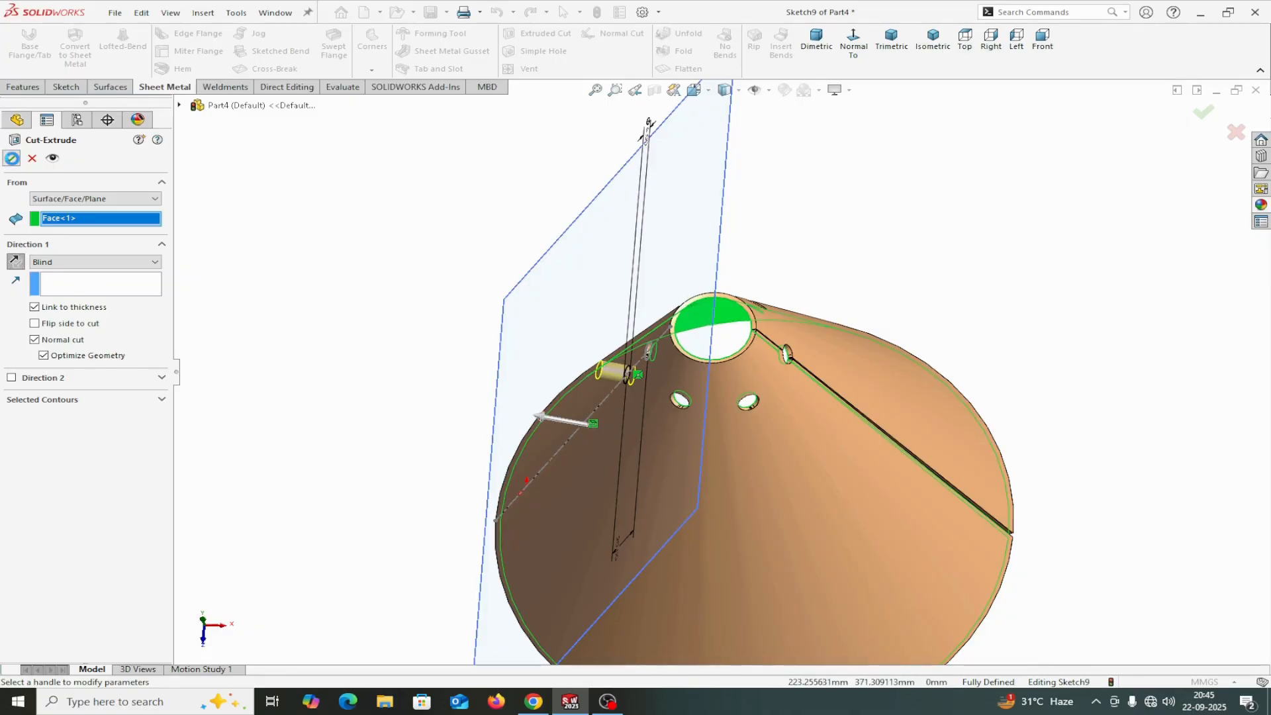
{"action": "left_click", "coordinate": [12, 158]}
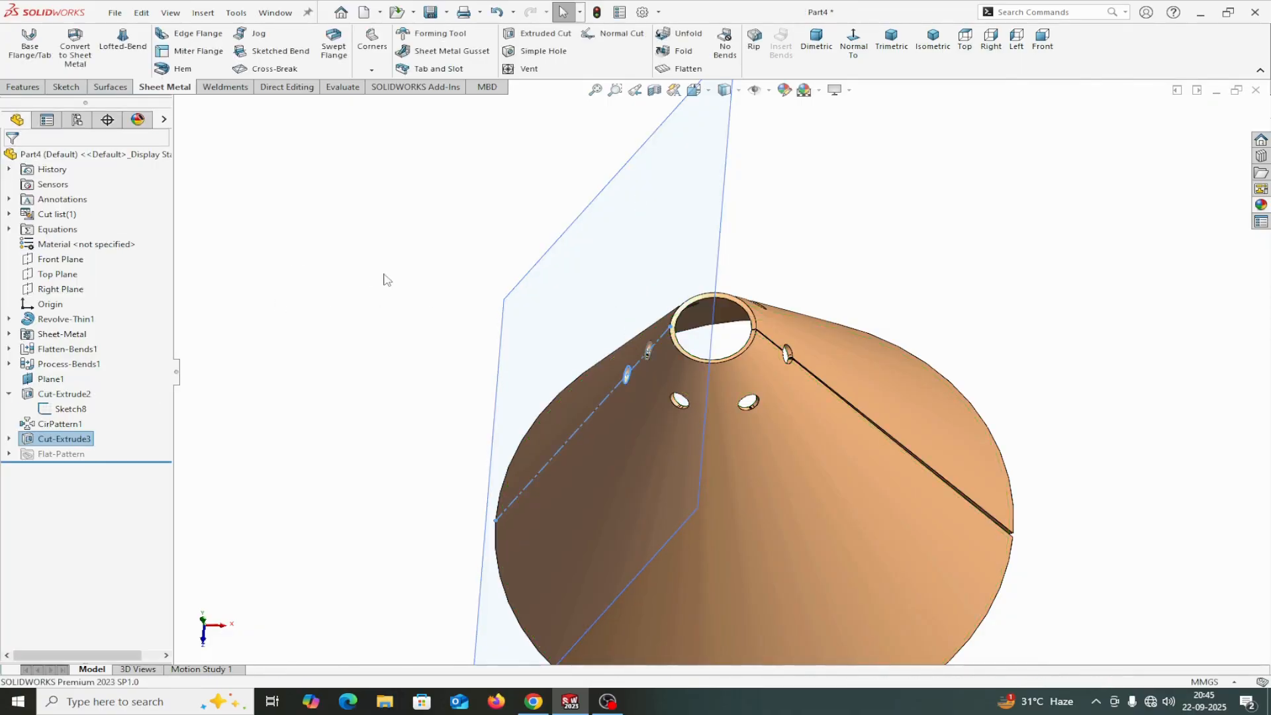
Step: Circular-pattern the new hole around the cone's small rim edge with 6 equally spaced instances over 360 degrees, using Geometry pattern
{"action": "middle_click_drag", "start_coordinate": [387, 279], "coordinate": [445, 211]}
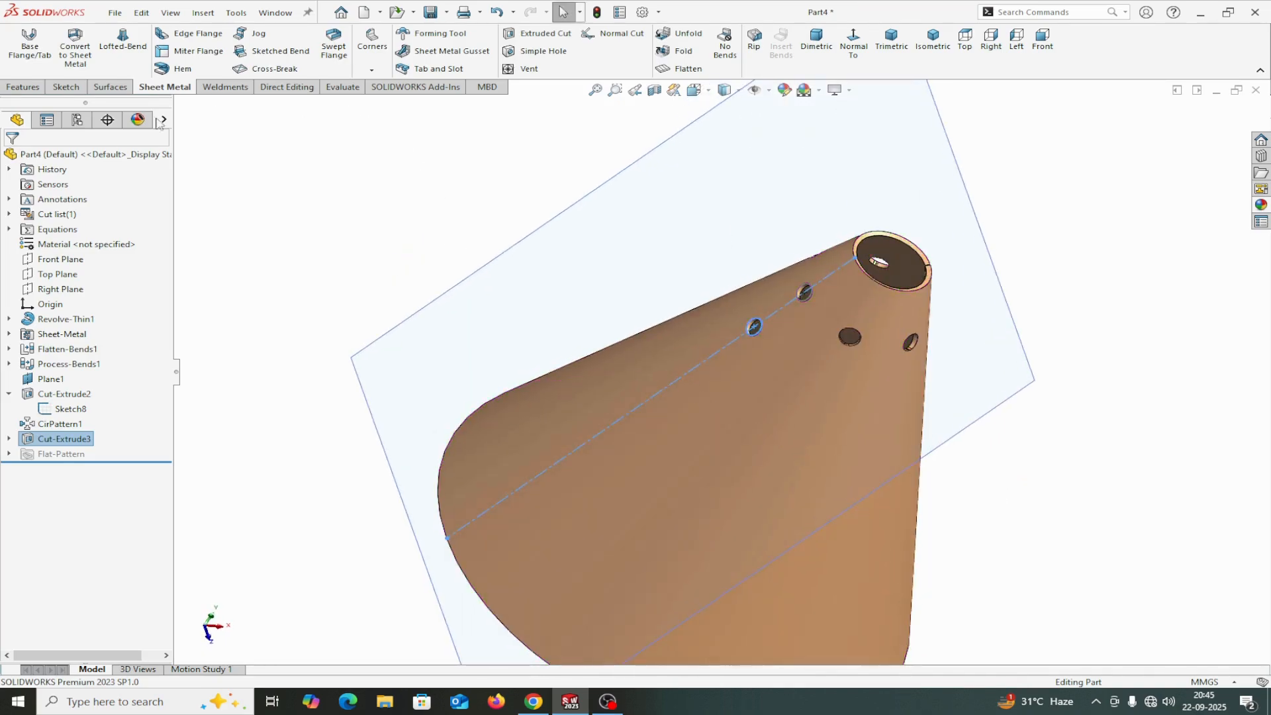
{"action": "left_click", "coordinate": [31, 89]}
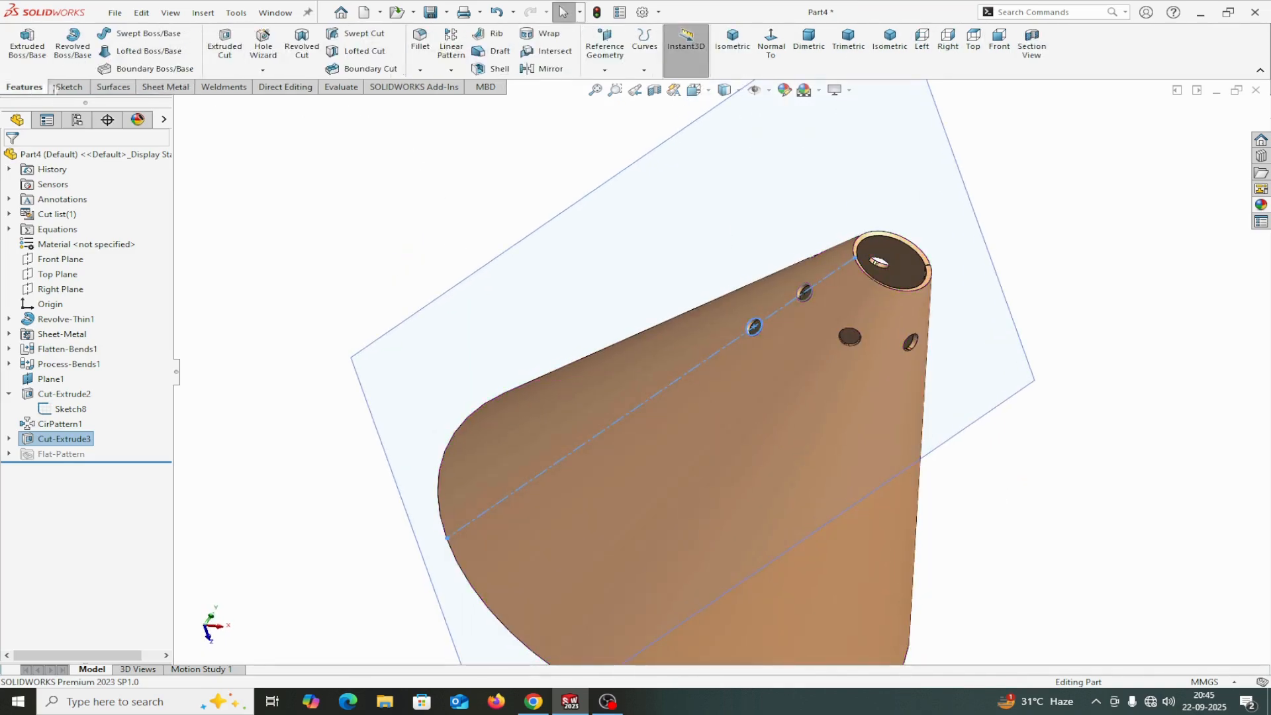
{"action": "left_click", "coordinate": [451, 50]}
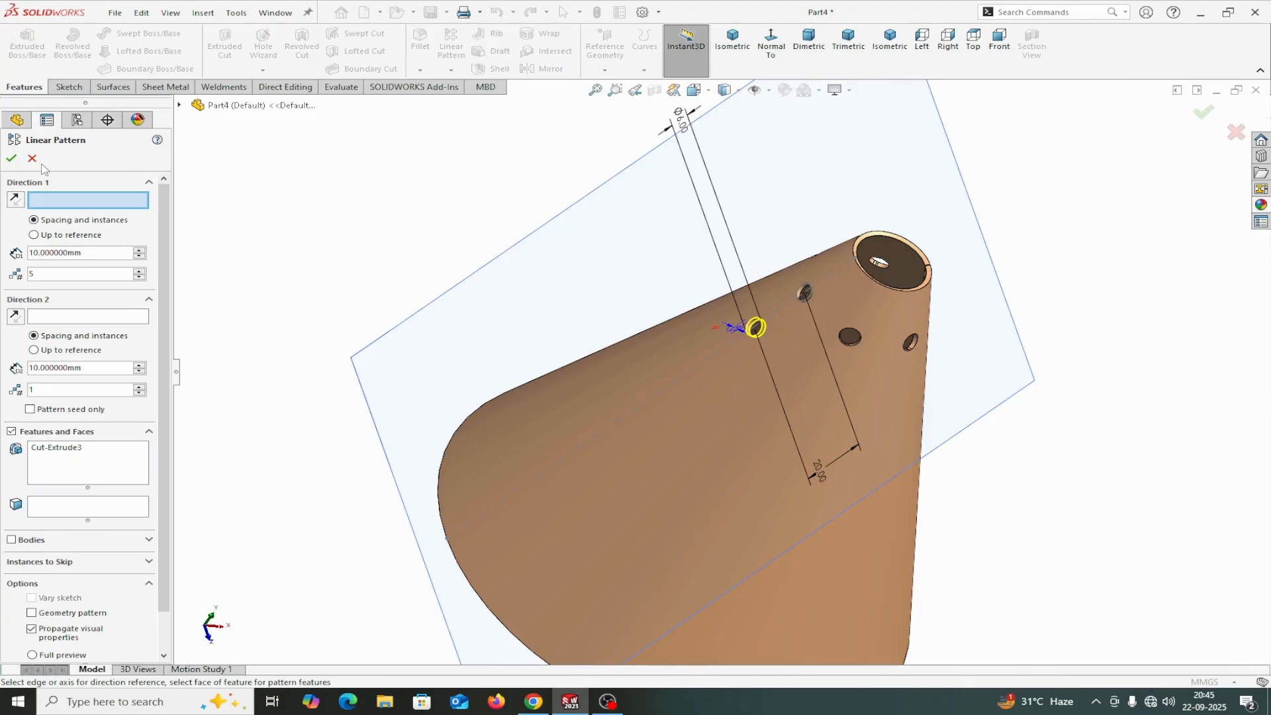
{"action": "left_click", "coordinate": [32, 158]}
{"action": "left_click", "coordinate": [451, 70]}
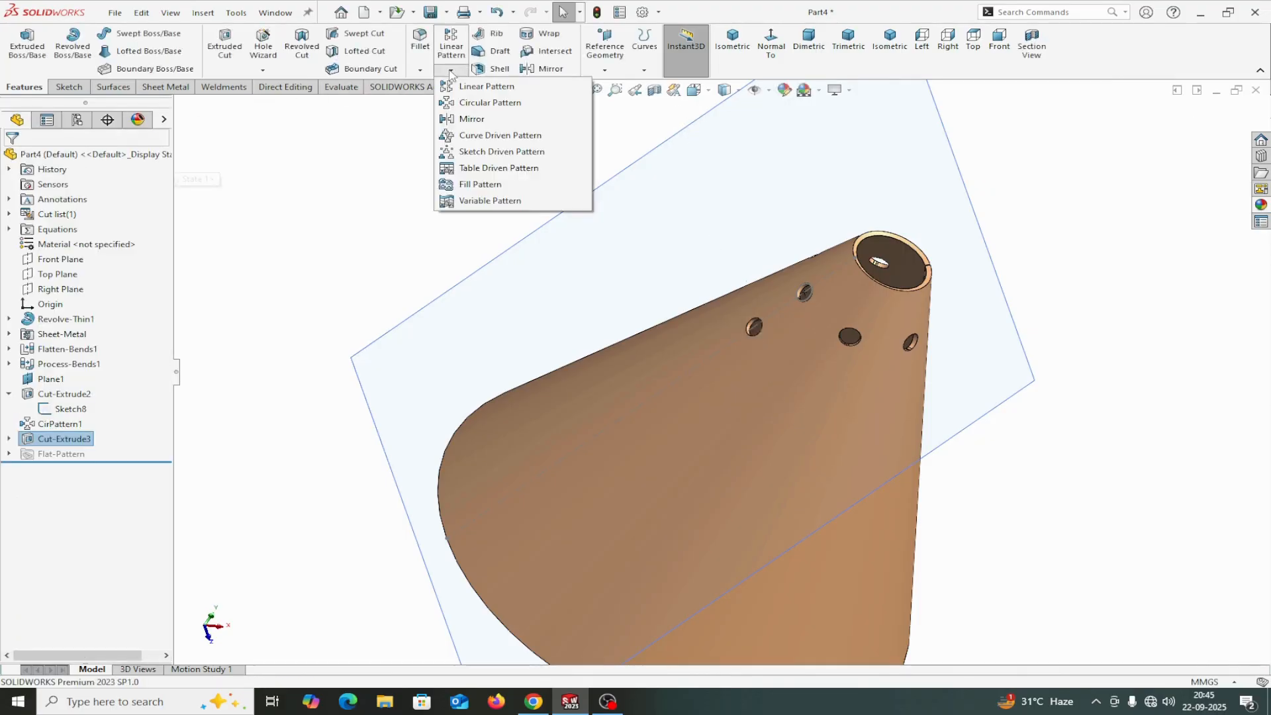
{"action": "left_click", "coordinate": [455, 104]}
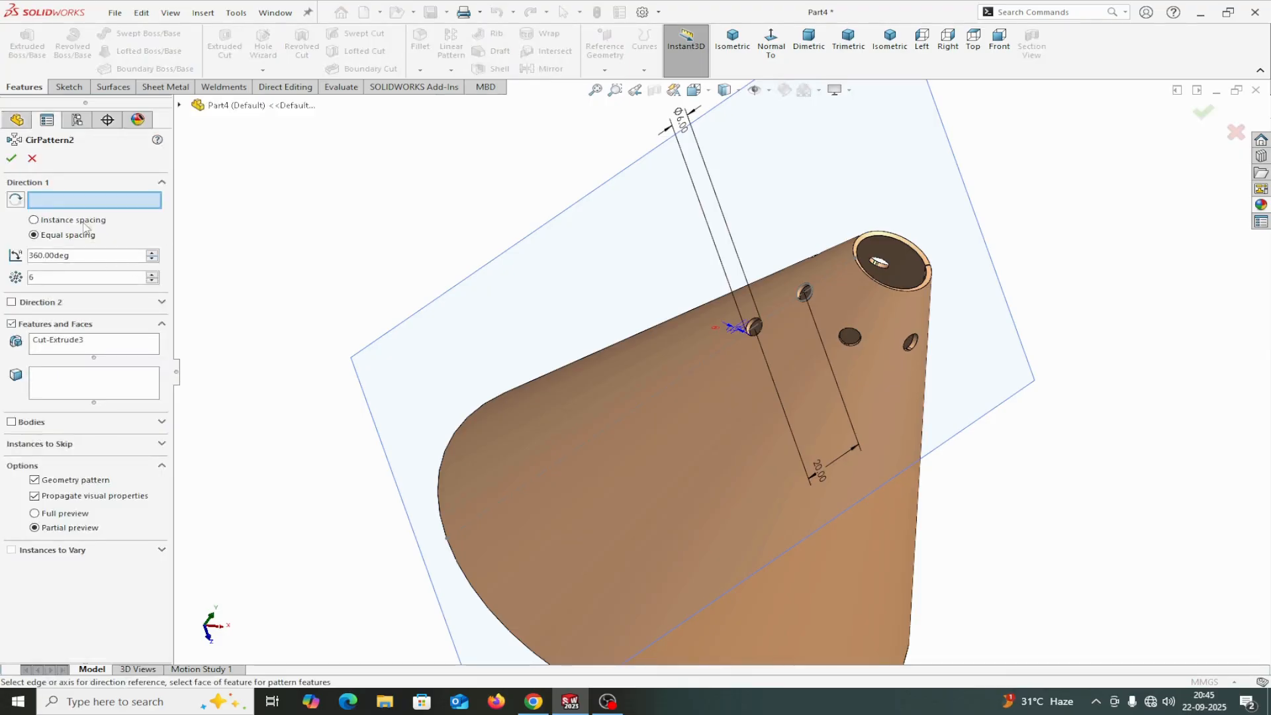
{"action": "left_click", "coordinate": [867, 275]}
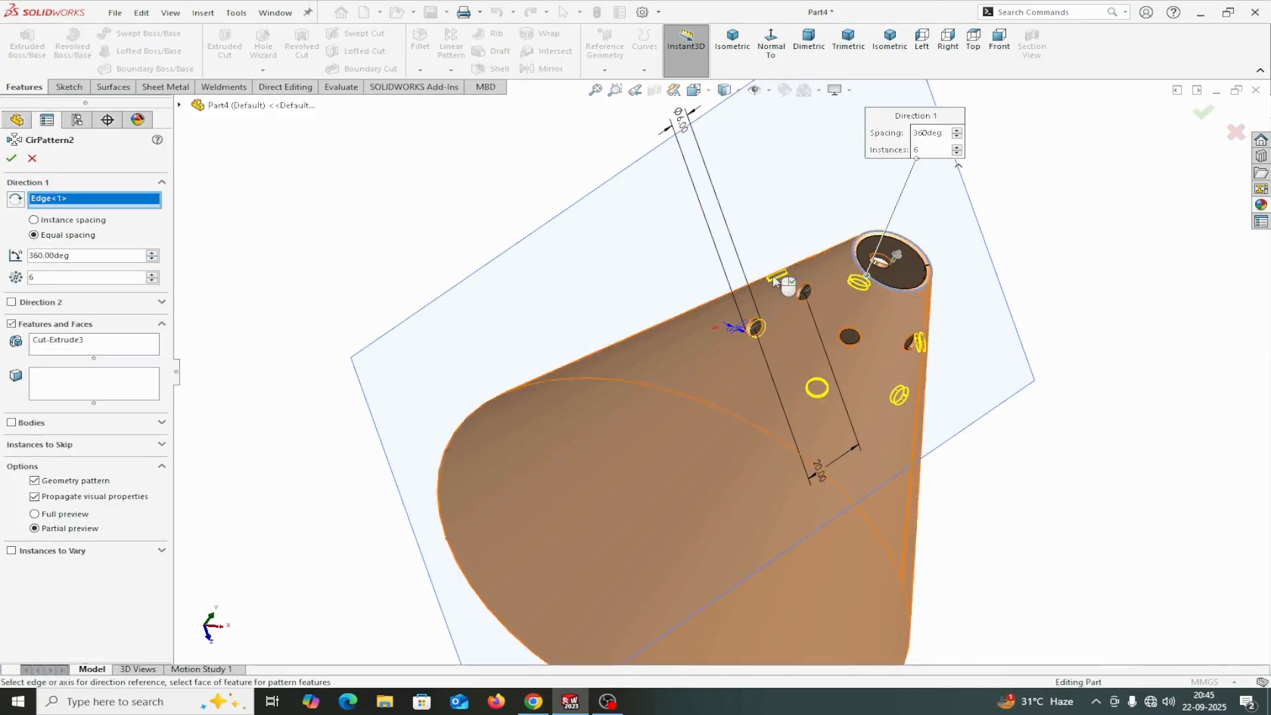
{"action": "left_click", "coordinate": [14, 159]}
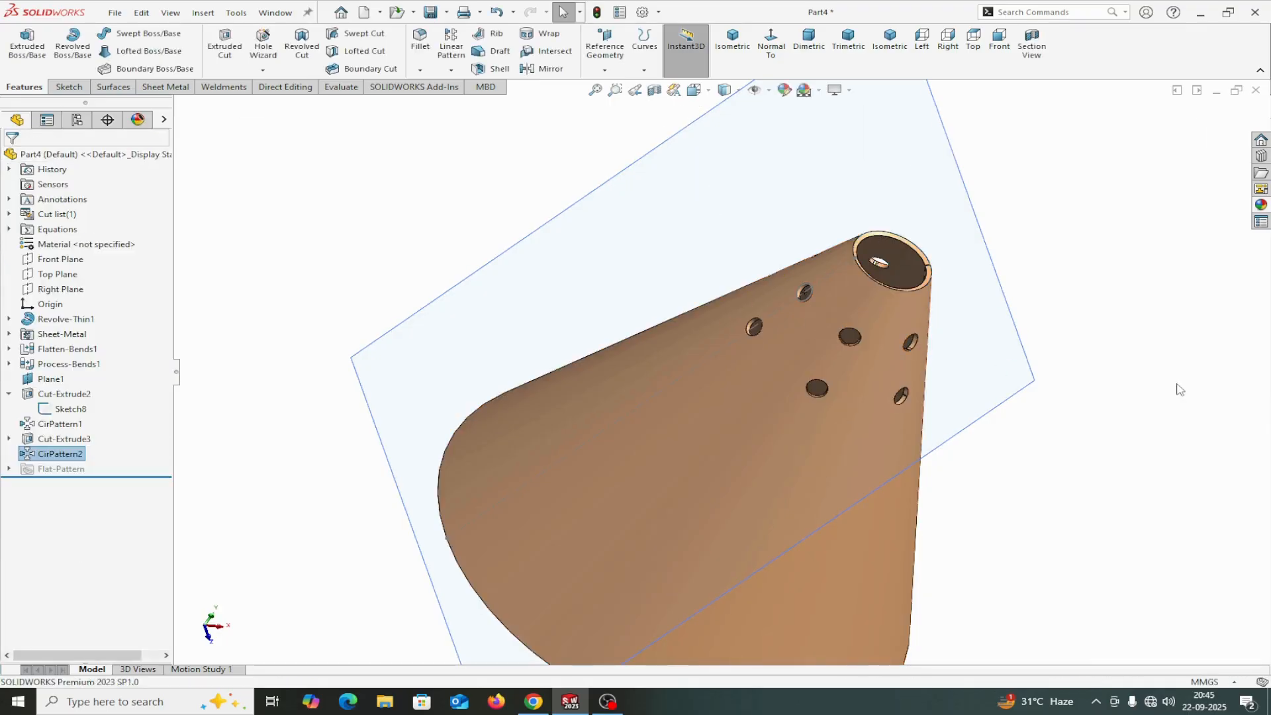
Step: Hide the reference plane tangent to the cone's face
{"action": "middle_click_drag", "start_coordinate": [1180, 389], "coordinate": [907, 326]}
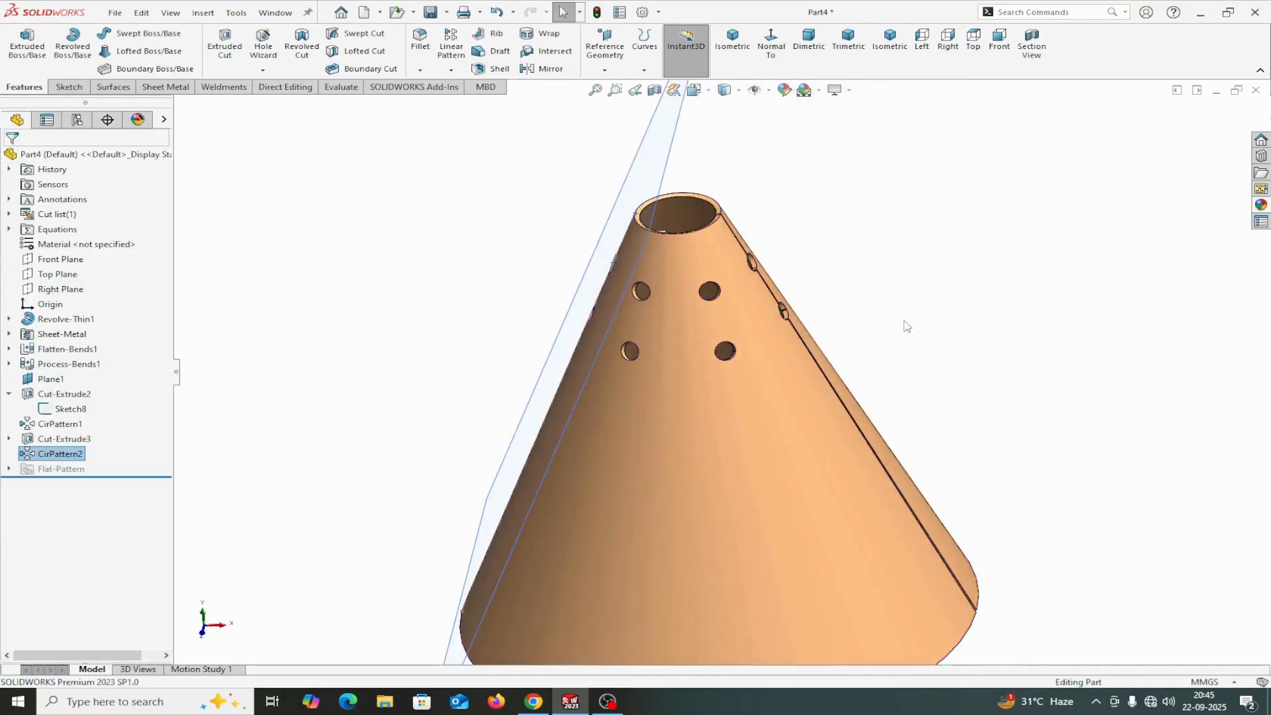
{"action": "middle_click_drag", "start_coordinate": [860, 289], "coordinate": [747, 274]}
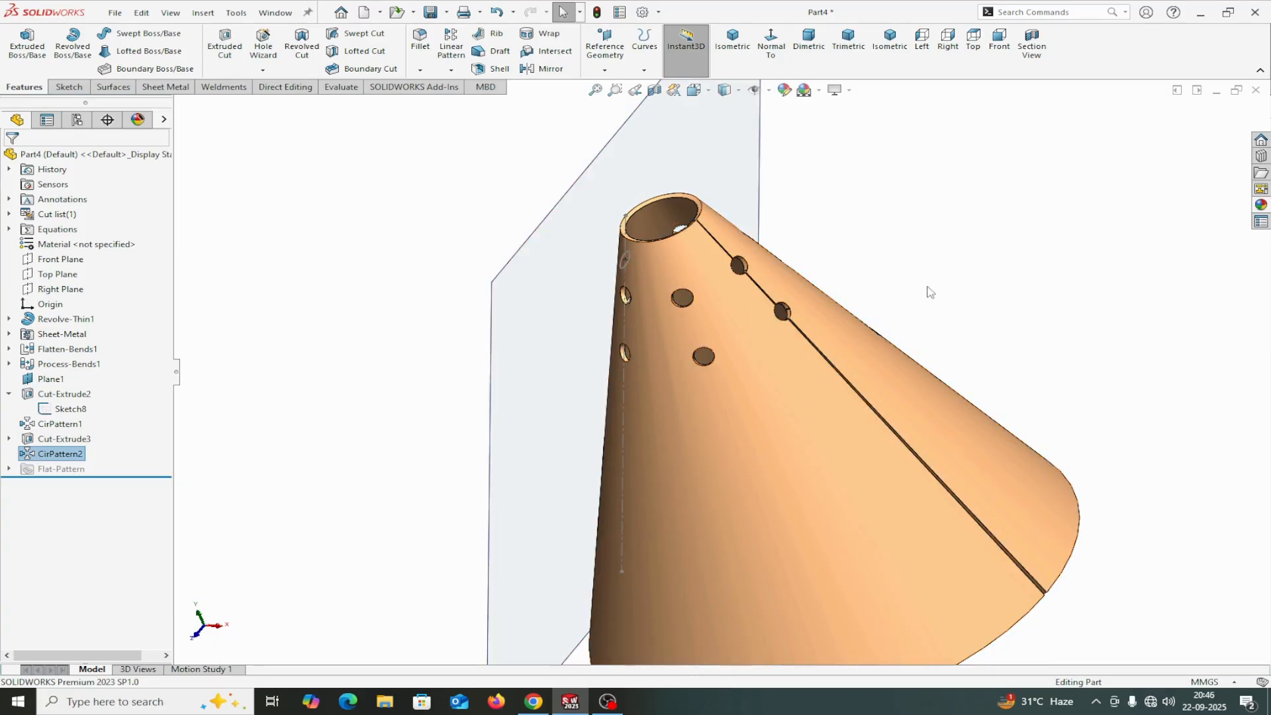
{"action": "left_click", "coordinate": [543, 311]}
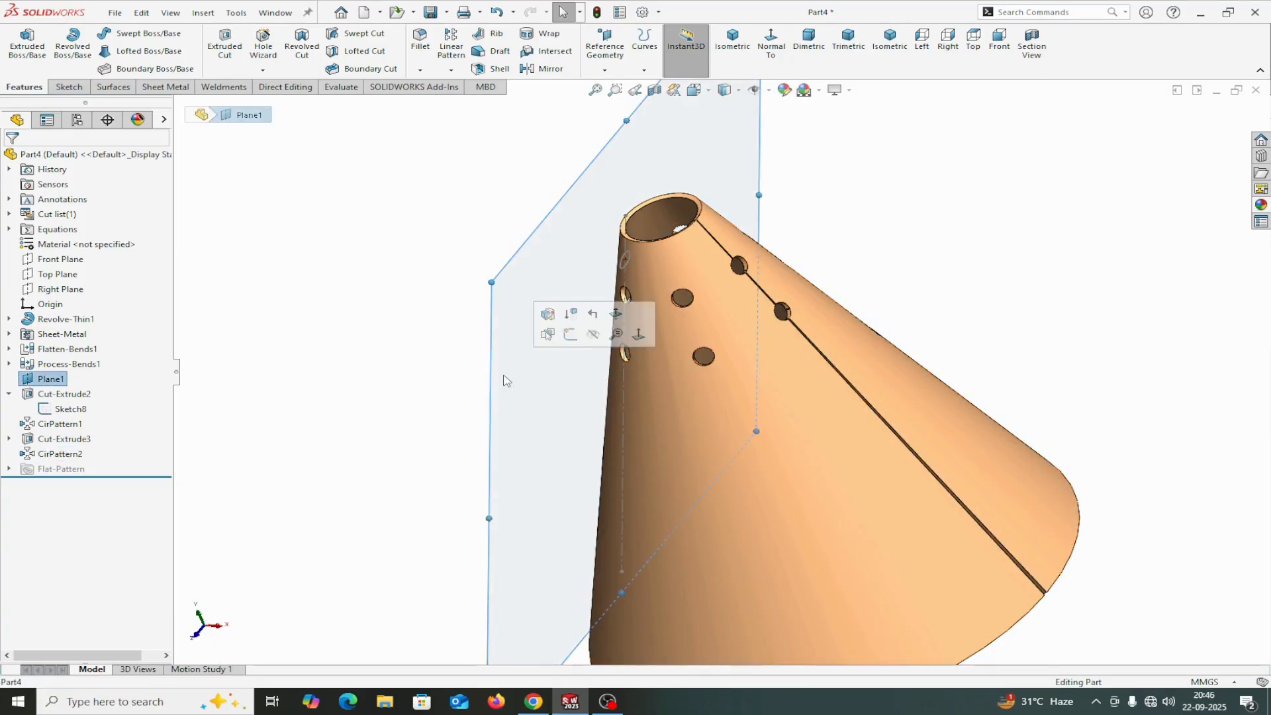
{"action": "left_click", "coordinate": [597, 341]}
{"action": "mouse_move", "coordinate": [871, 268]}
{"action": "middle_mouse_down"}
{"action": "mouse_move", "coordinate": [897, 187]}
{"action": "mouse_move", "coordinate": [818, 283]}
{"action": "mouse_move", "coordinate": [885, 284]}
{"action": "middle_mouse_up"}
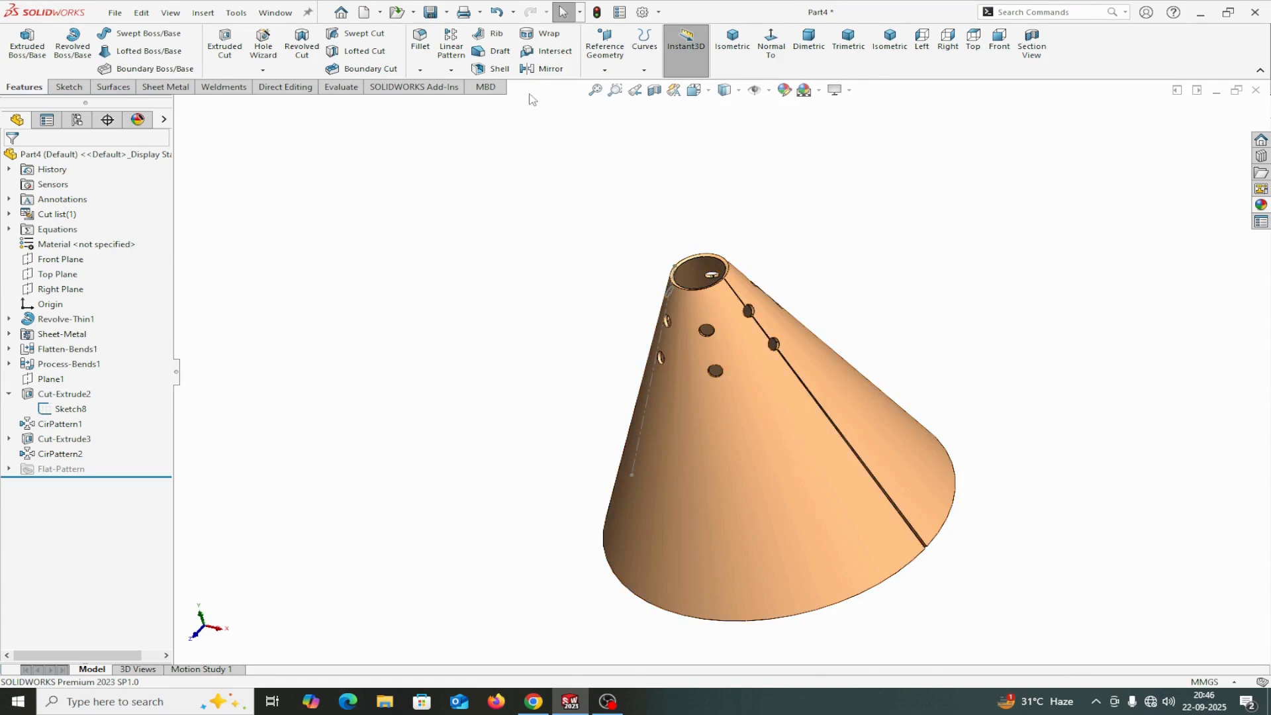
Step: Unfold the cone with the seam edge below the second-ring hole as the fixed edge, collecting all bends
{"action": "left_click", "coordinate": [163, 88]}
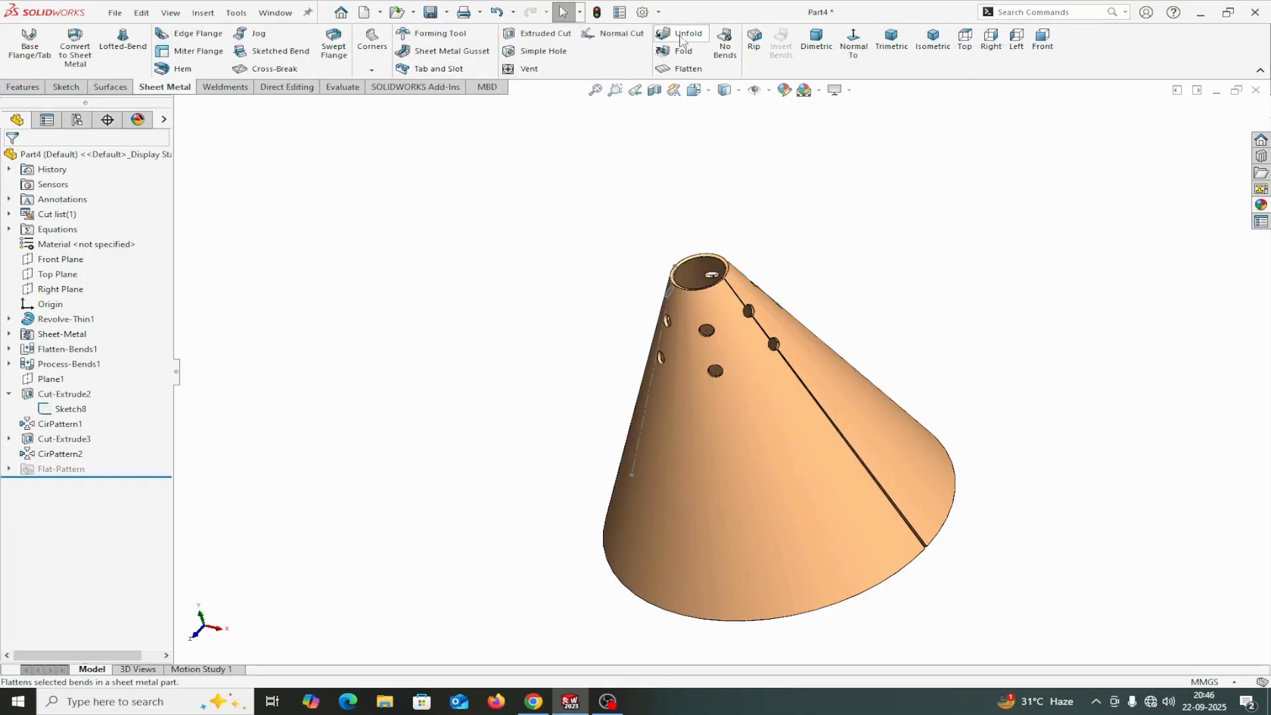
{"action": "left_click", "coordinate": [682, 40]}
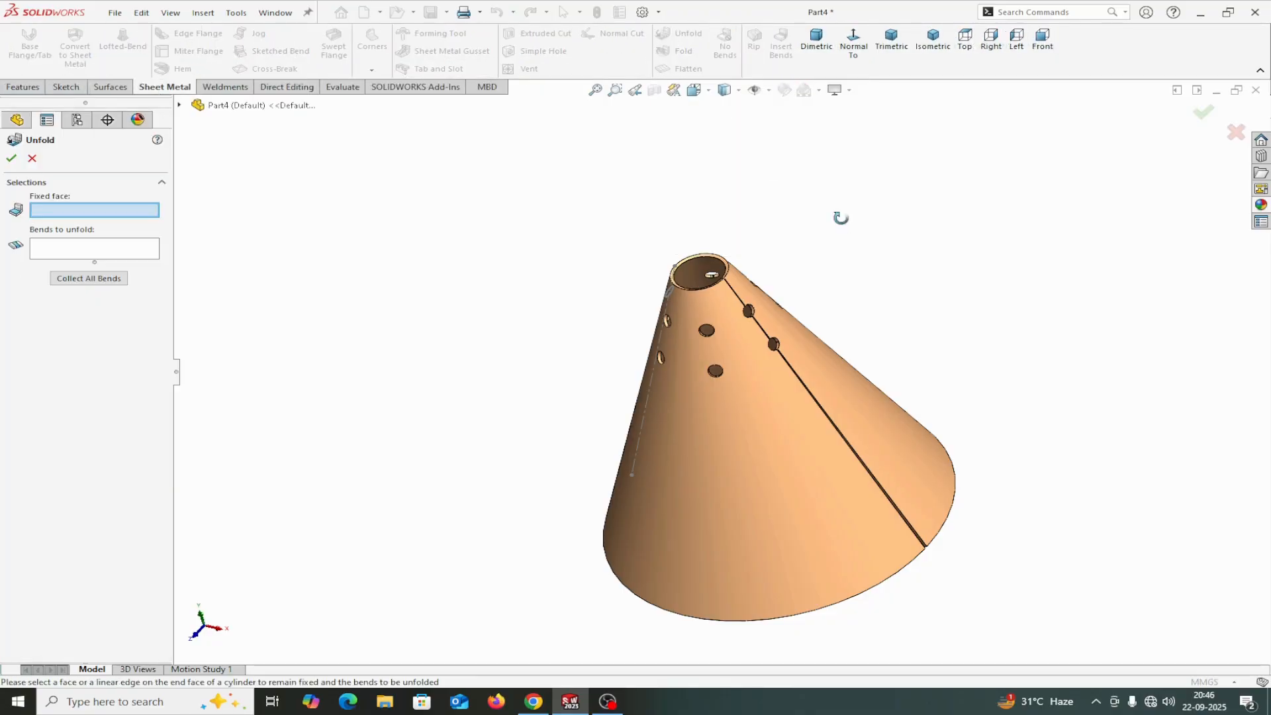
{"action": "scroll", "coordinate": [841, 216], "scroll_direction": "down", "scroll_amount": 10}
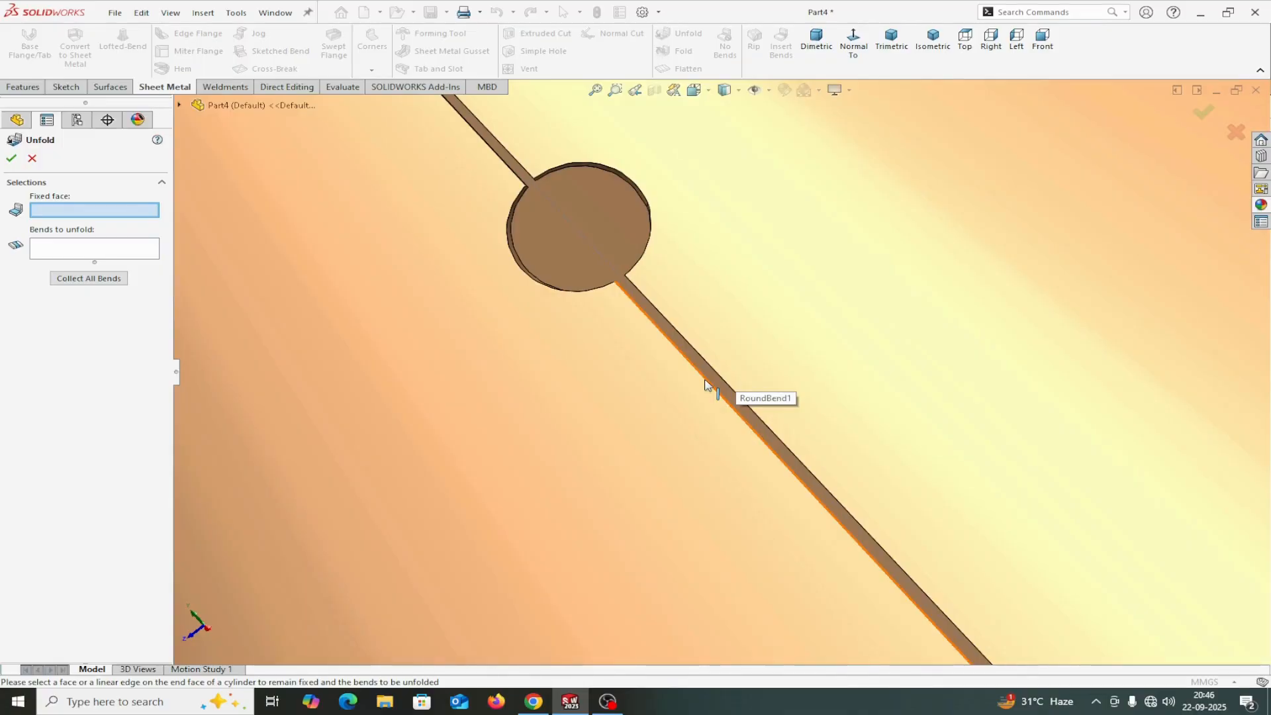
{"action": "left_click", "coordinate": [706, 385]}
{"action": "left_click", "coordinate": [84, 281]}
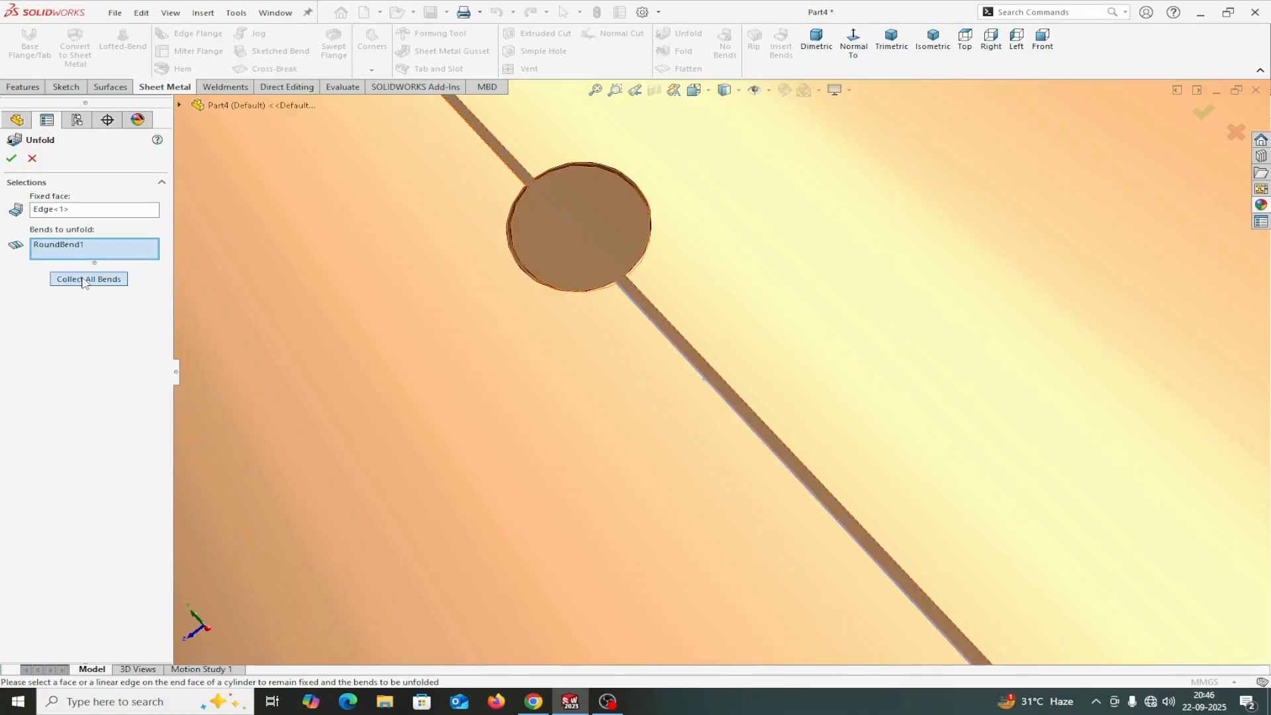
{"action": "left_click", "coordinate": [13, 159]}
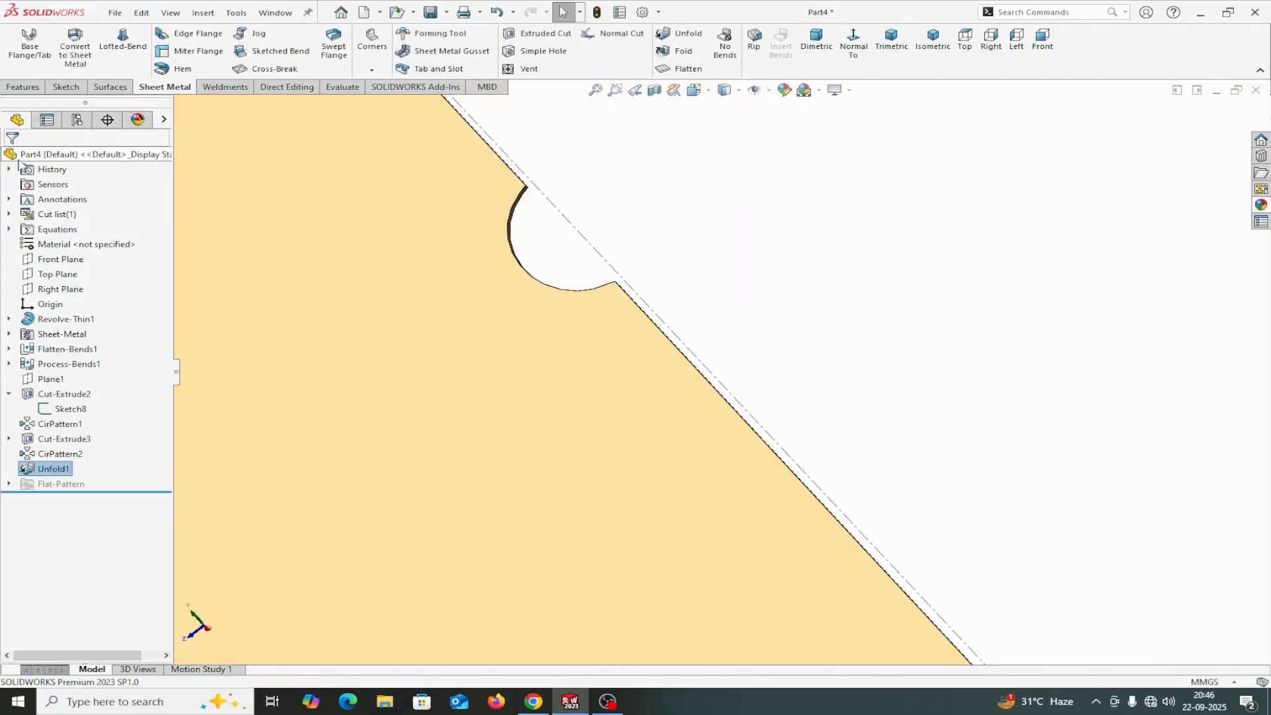
{"action": "scroll", "coordinate": [525, 341], "scroll_direction": "up", "scroll_amount": 10}
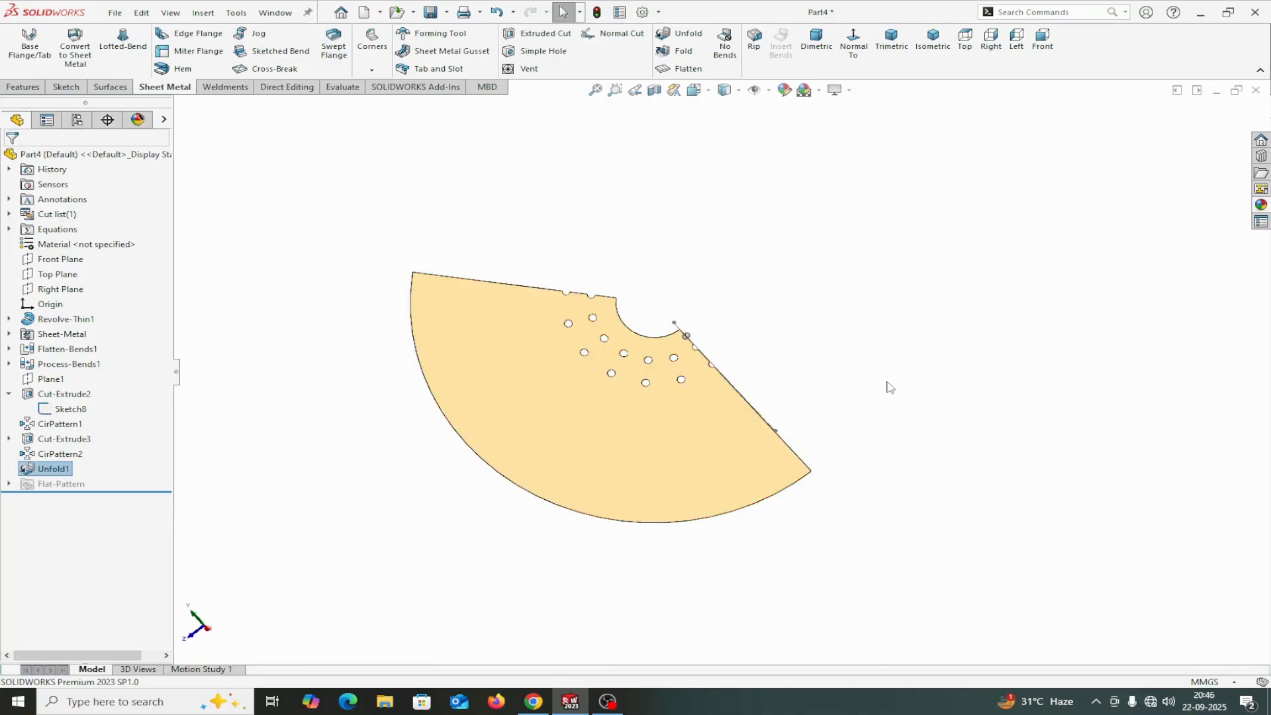
Step: Fold the sheet back into a cone with the same seam edge fixed, collecting all bends
{"action": "left_click", "coordinate": [693, 58]}
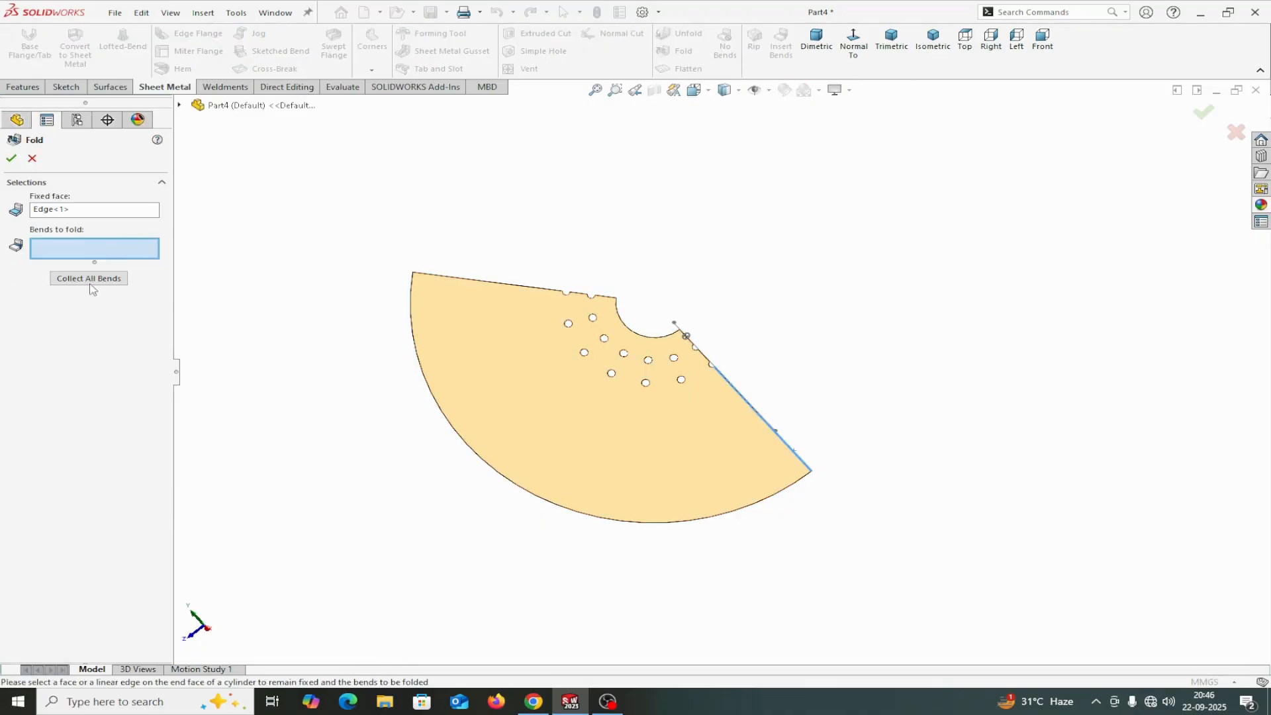
{"action": "left_click", "coordinate": [79, 280]}
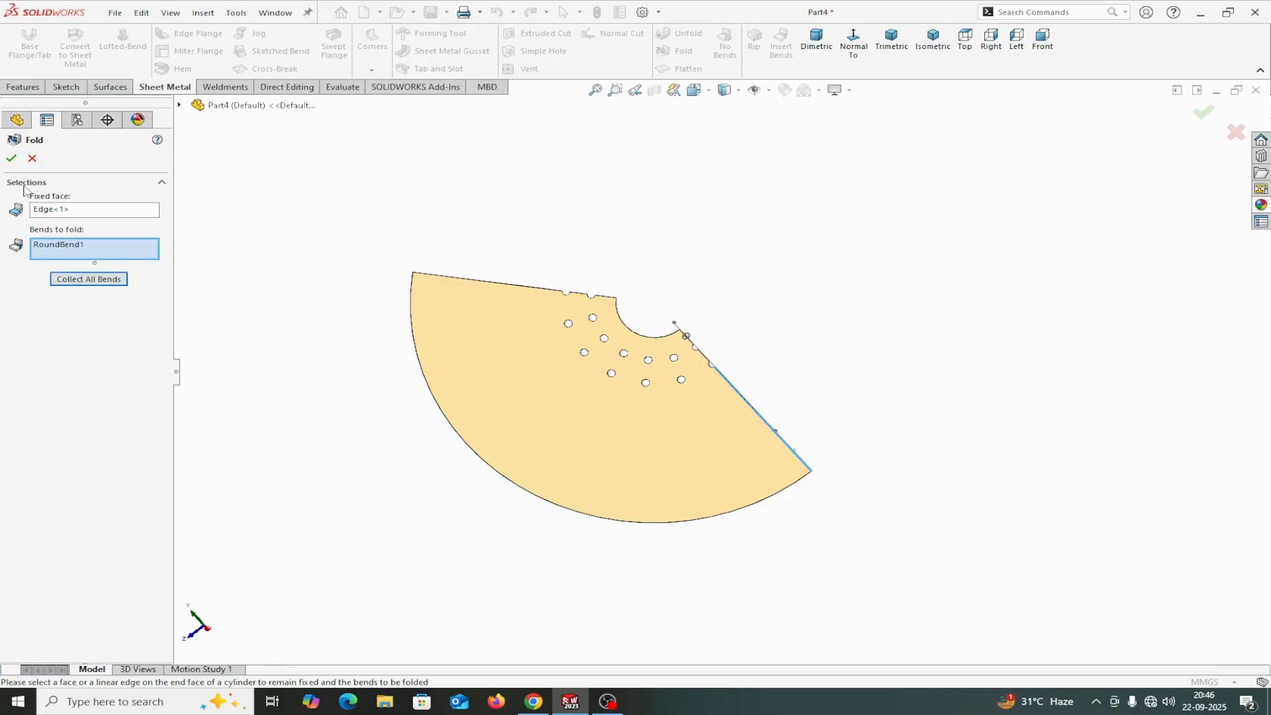
{"action": "left_click", "coordinate": [11, 160]}
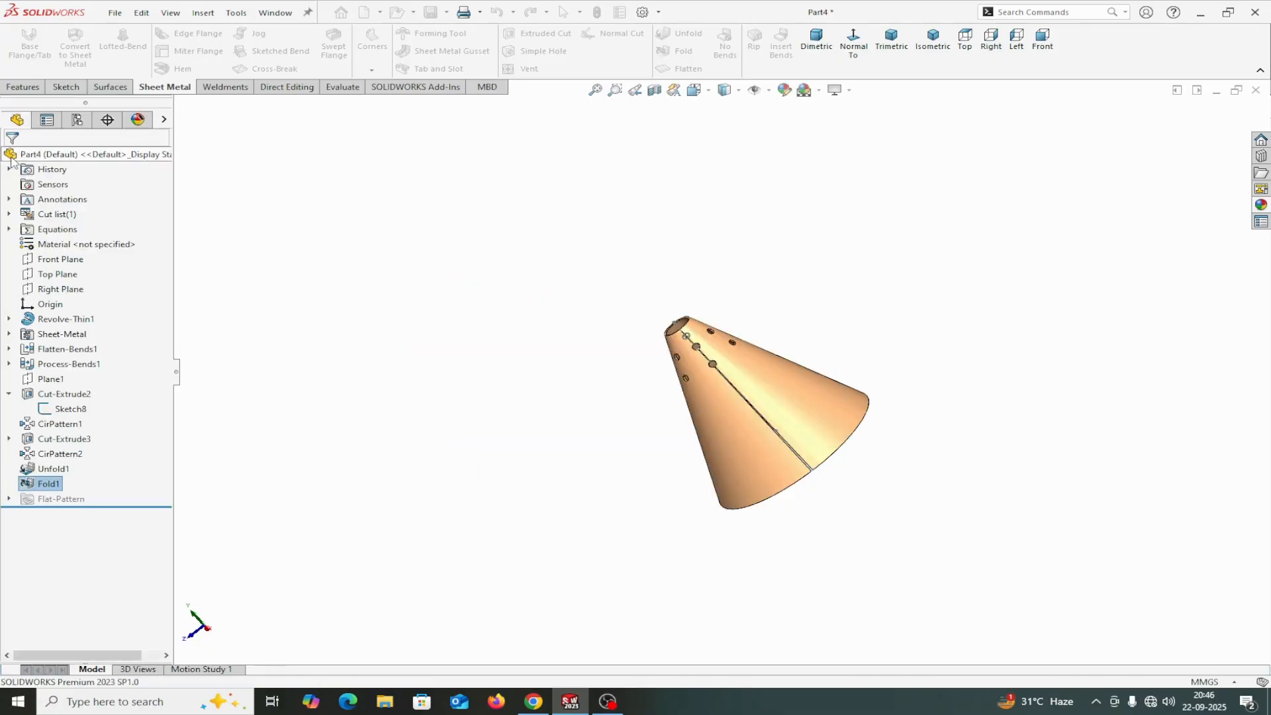
{"action": "middle_click_drag", "start_coordinate": [927, 427], "coordinate": [956, 403]}
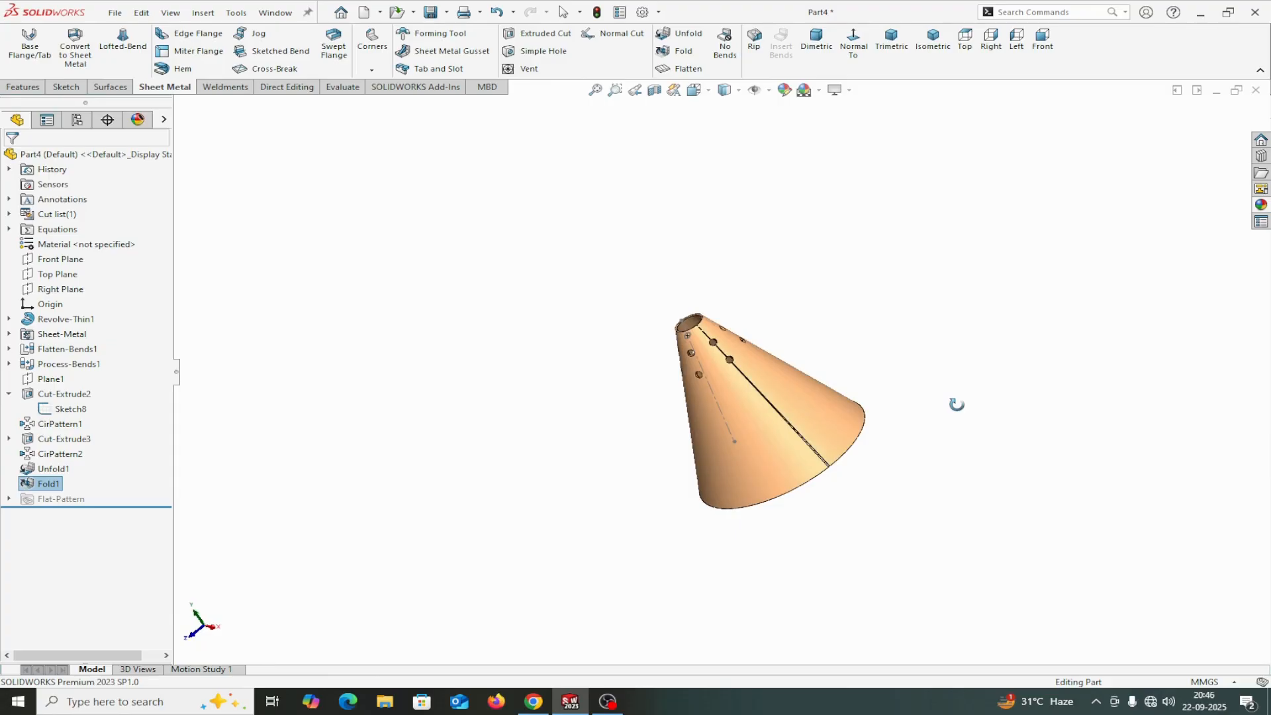
Step: Flatten the part and orient the view normal to the flat pattern's large face
{"action": "left_click", "coordinate": [691, 70]}
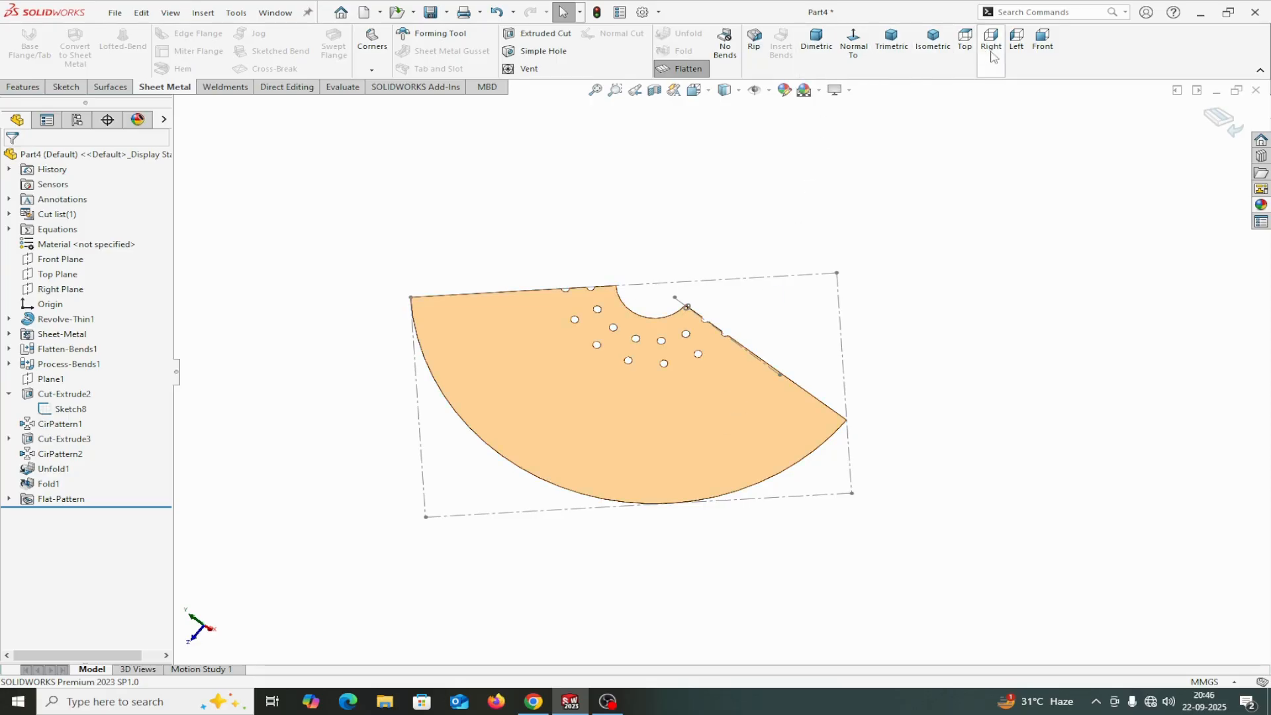
{"action": "left_click", "coordinate": [1053, 49]}
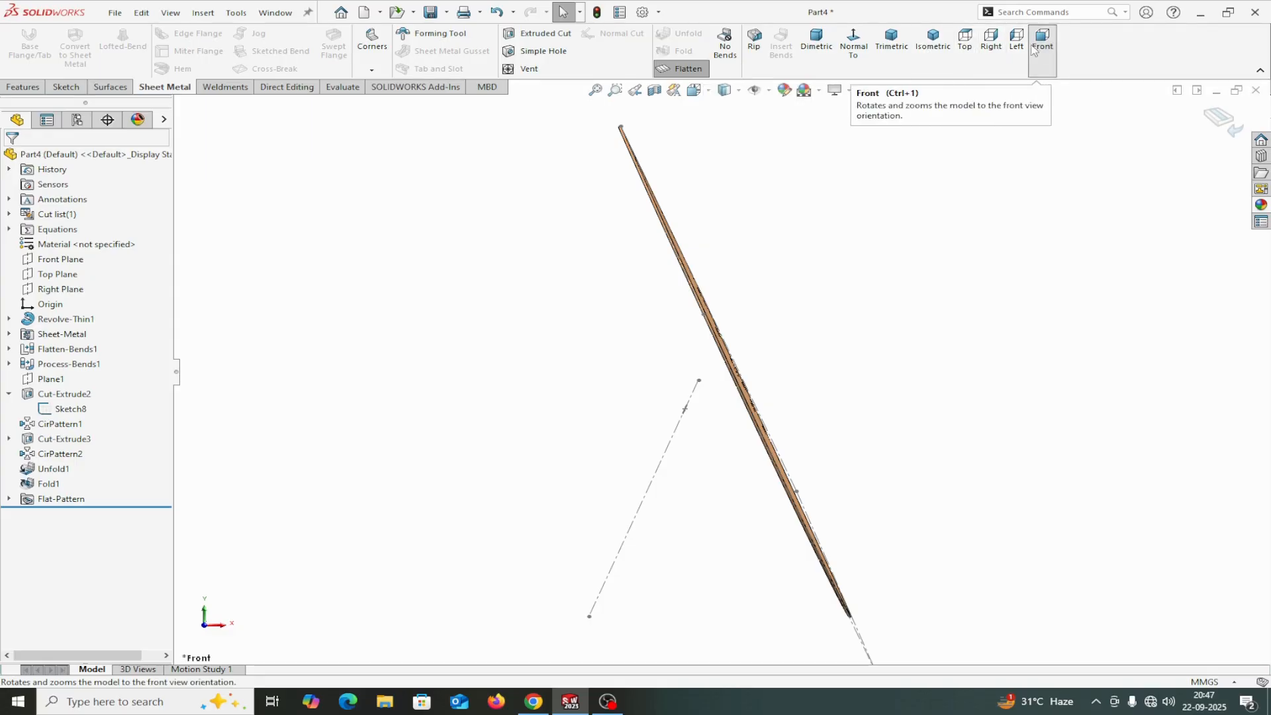
{"action": "middle_click_drag", "start_coordinate": [842, 258], "coordinate": [892, 216]}
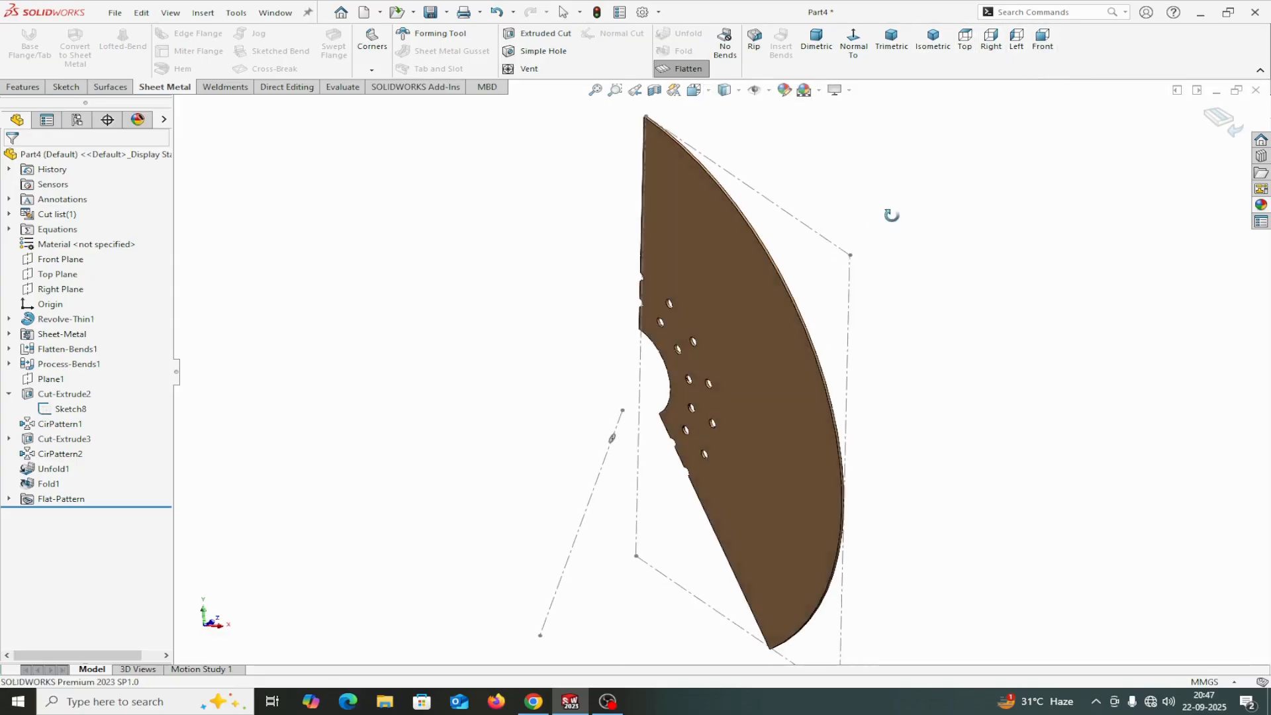
{"action": "left_click", "coordinate": [723, 284]}
{"action": "left_click", "coordinate": [853, 48]}
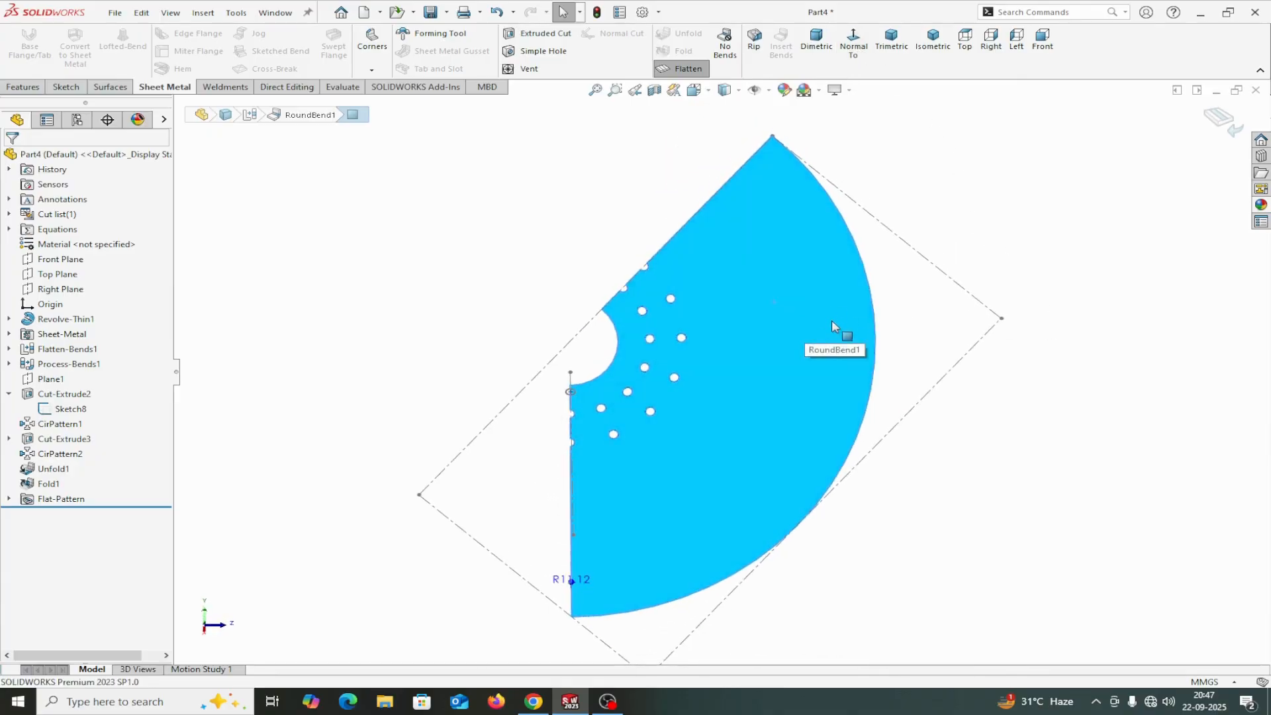
Step: Export the flat pattern as a DXF file named Flat pattern - Part4, using the Sheet metal export option
{"action": "left_click", "coordinate": [447, 12]}
{"action": "left_click", "coordinate": [455, 49]}
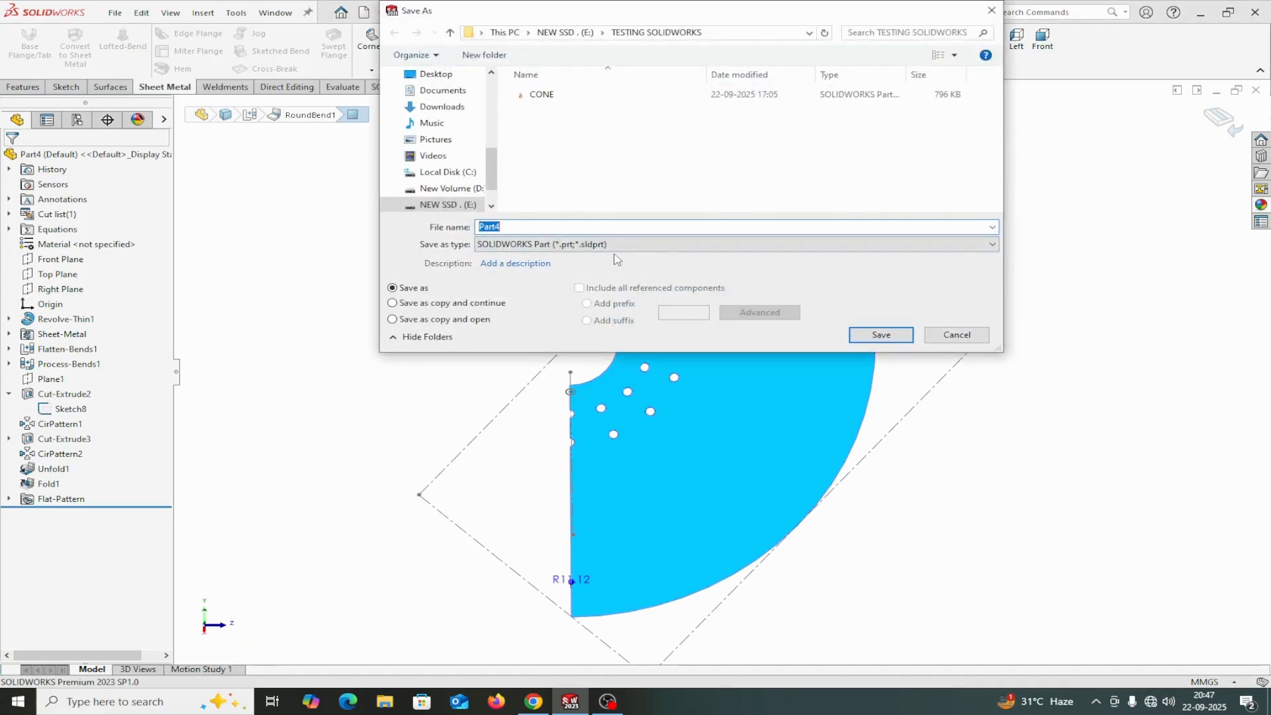
{"action": "left_click", "coordinate": [635, 245]}
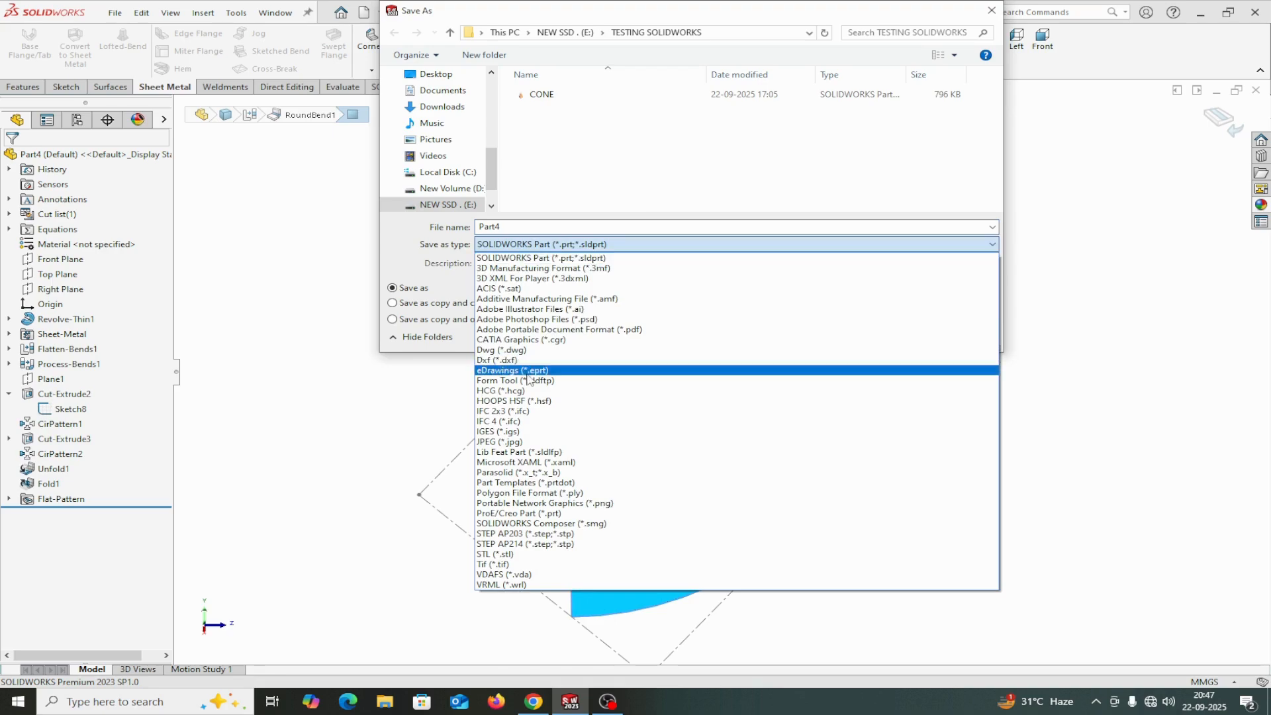
{"action": "left_click", "coordinate": [510, 360]}
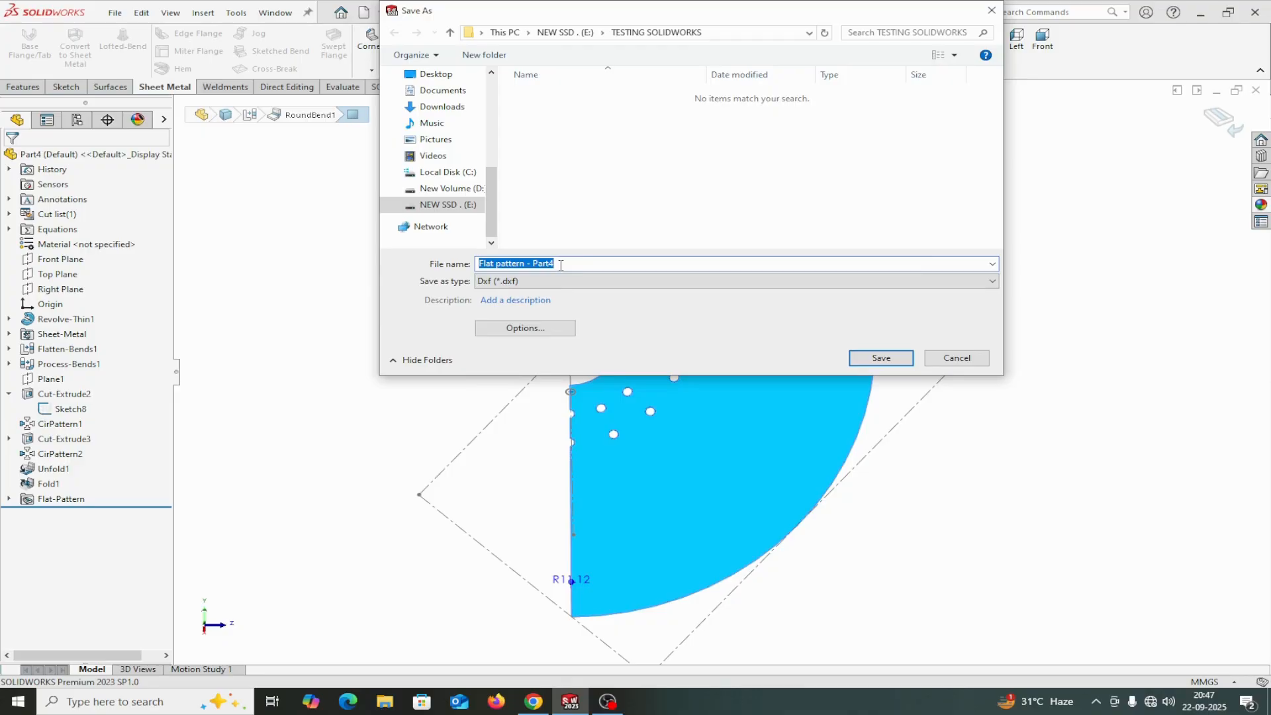
{"action": "left_click", "coordinate": [872, 361]}
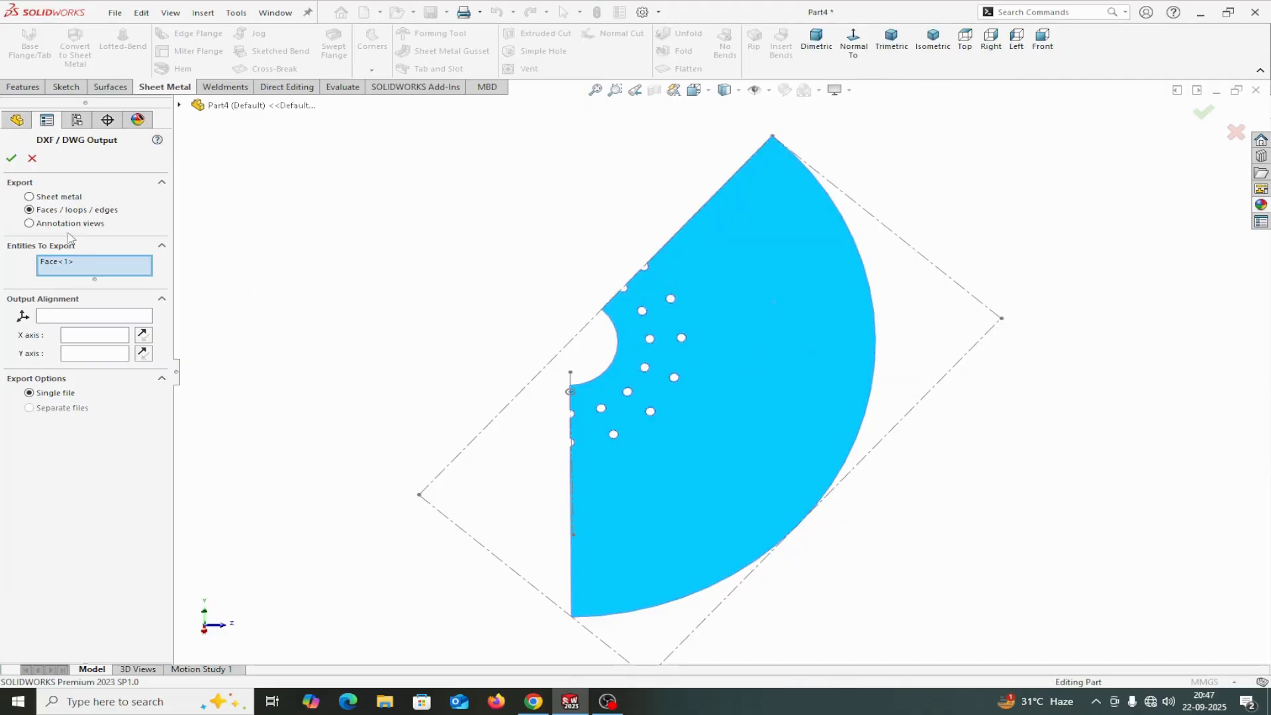
{"action": "left_click", "coordinate": [37, 200]}
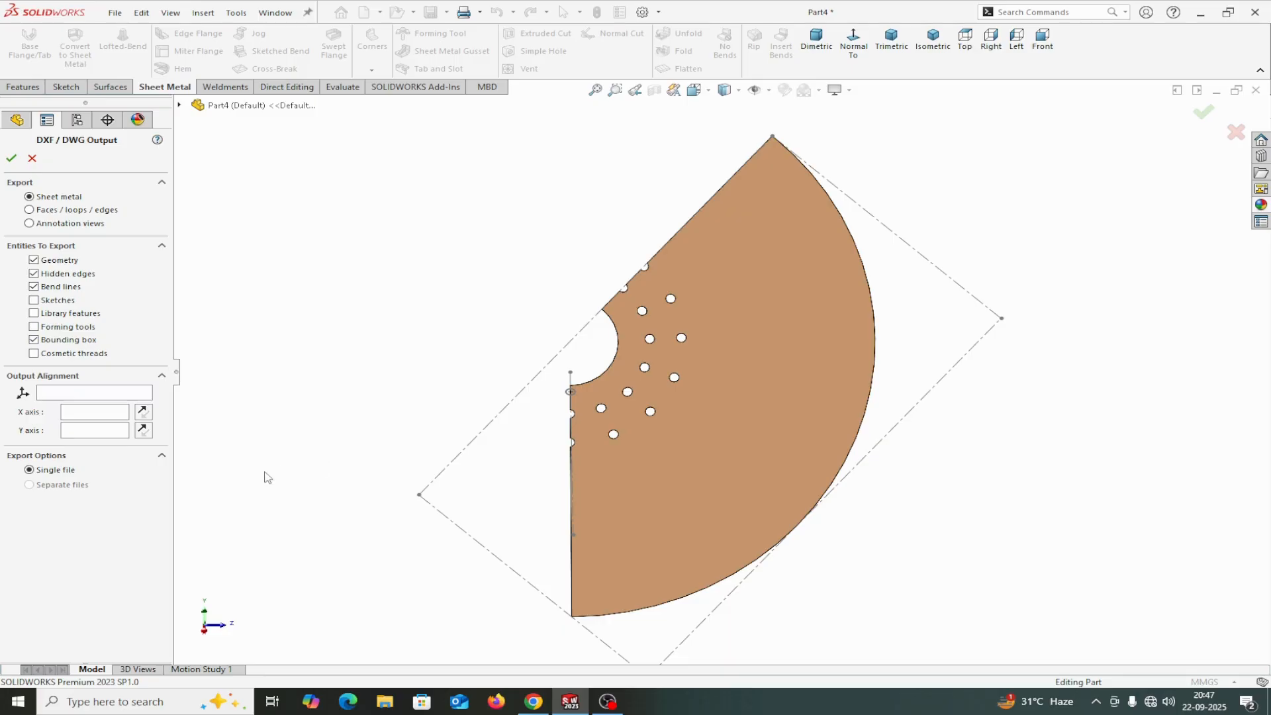
{"action": "left_click", "coordinate": [12, 159]}
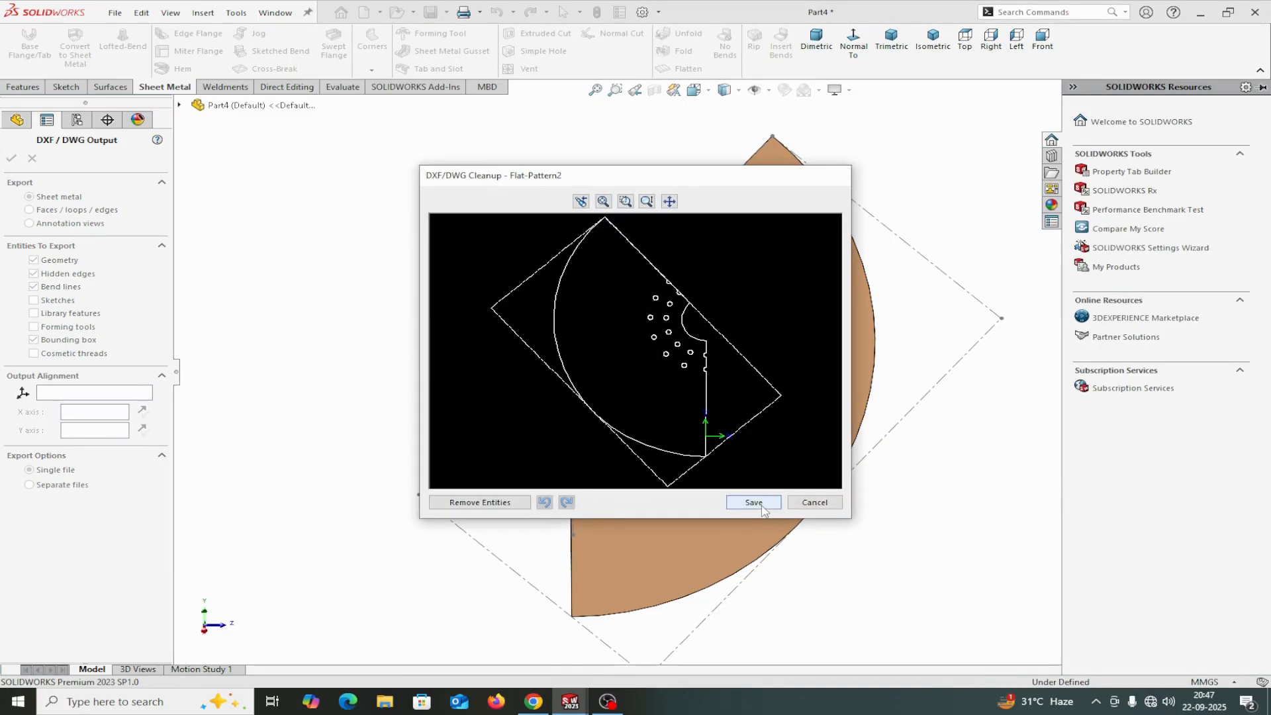
{"action": "left_click", "coordinate": [755, 503]}
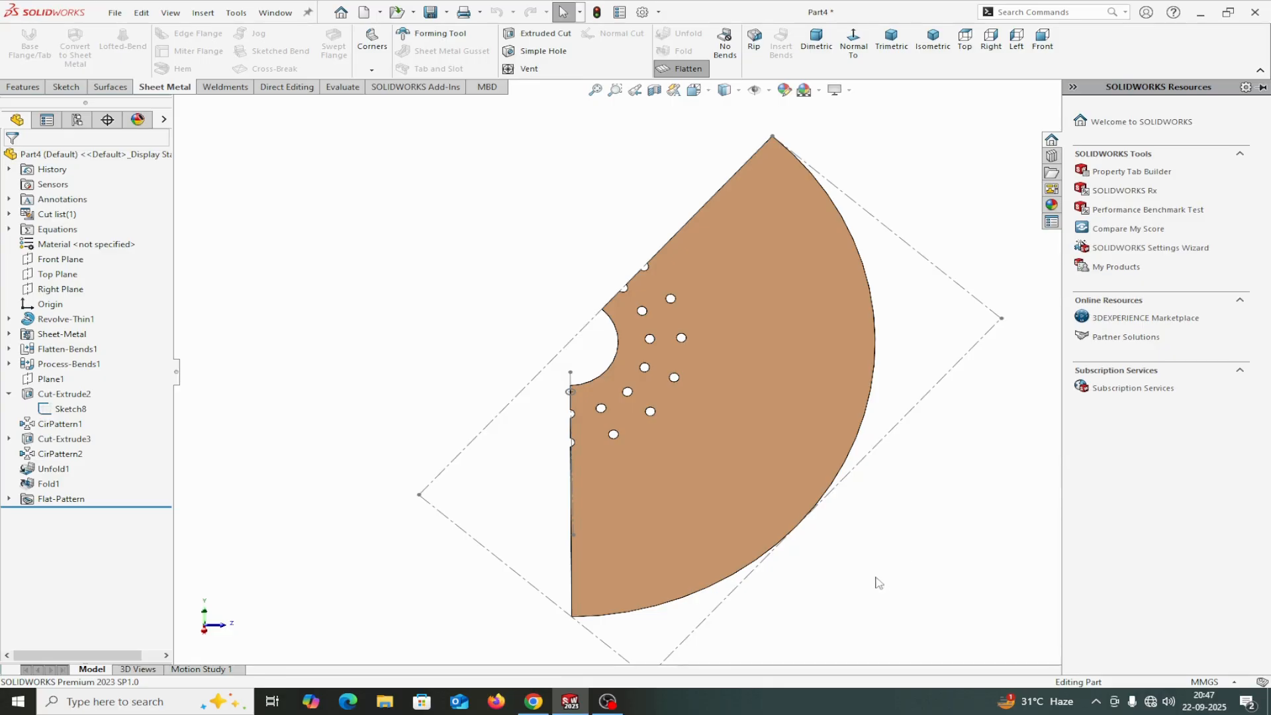
Step: Make a drawing from the part, saving the part as "cone with hole" in the TESTING SOLIDWORKS folder
{"action": "scroll", "coordinate": [858, 562], "scroll_direction": "up", "scroll_amount": 1}
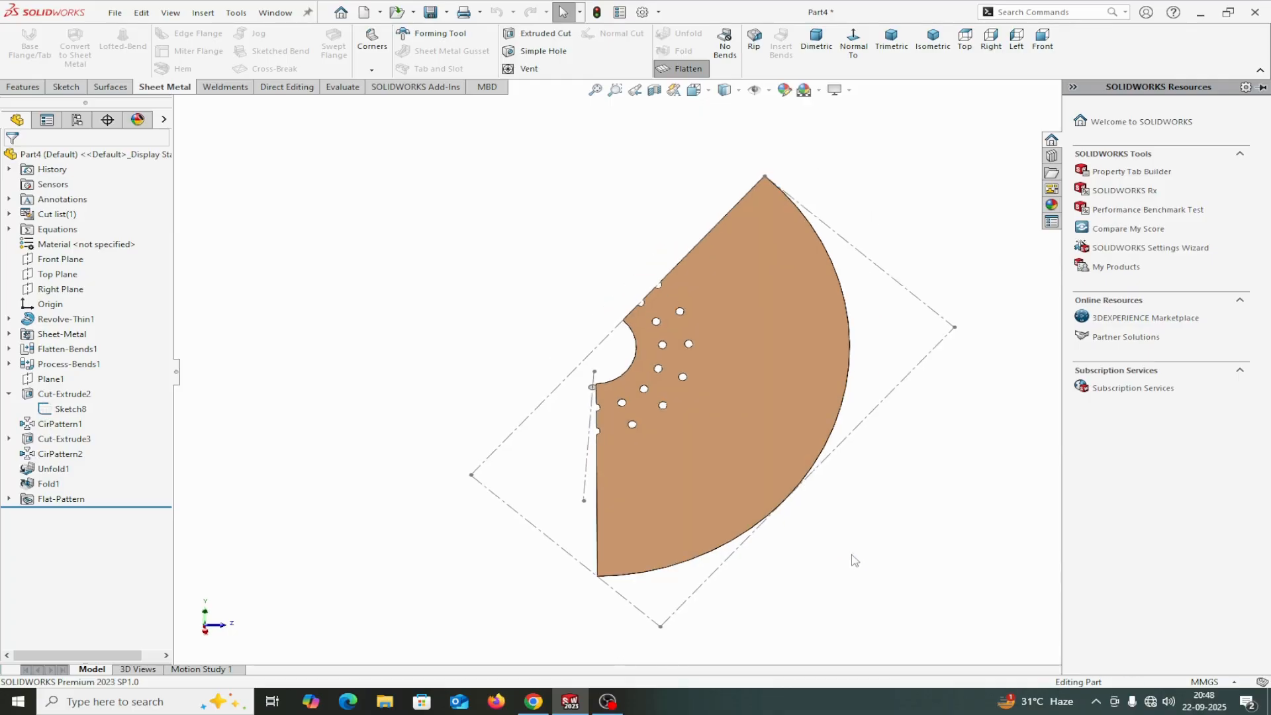
{"action": "left_click", "coordinate": [115, 12]}
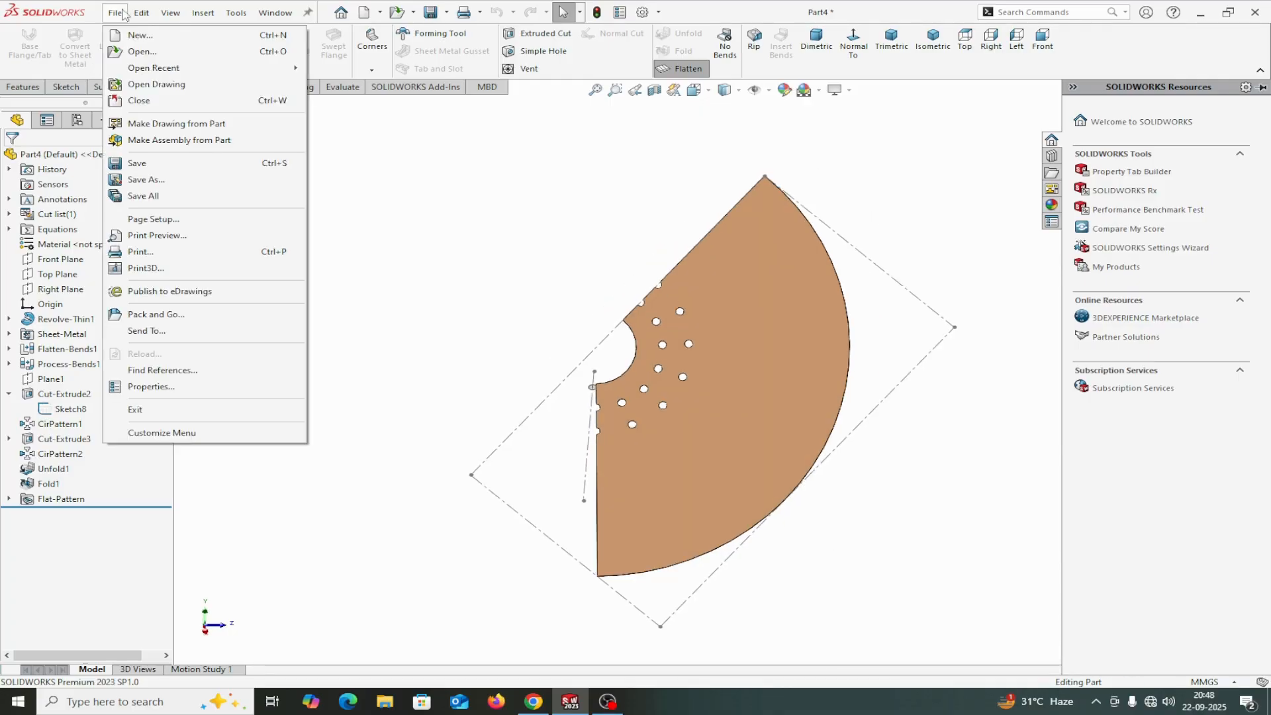
{"action": "left_click", "coordinate": [150, 125]}
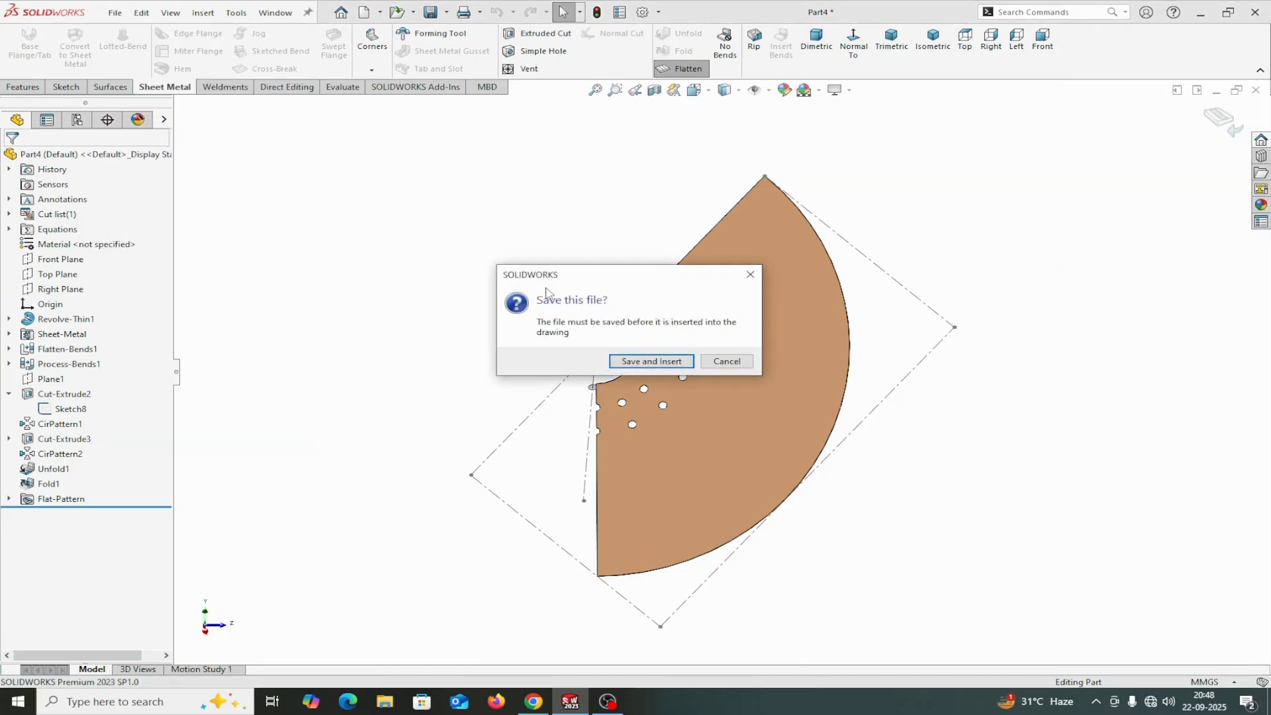
{"action": "left_click", "coordinate": [634, 361]}
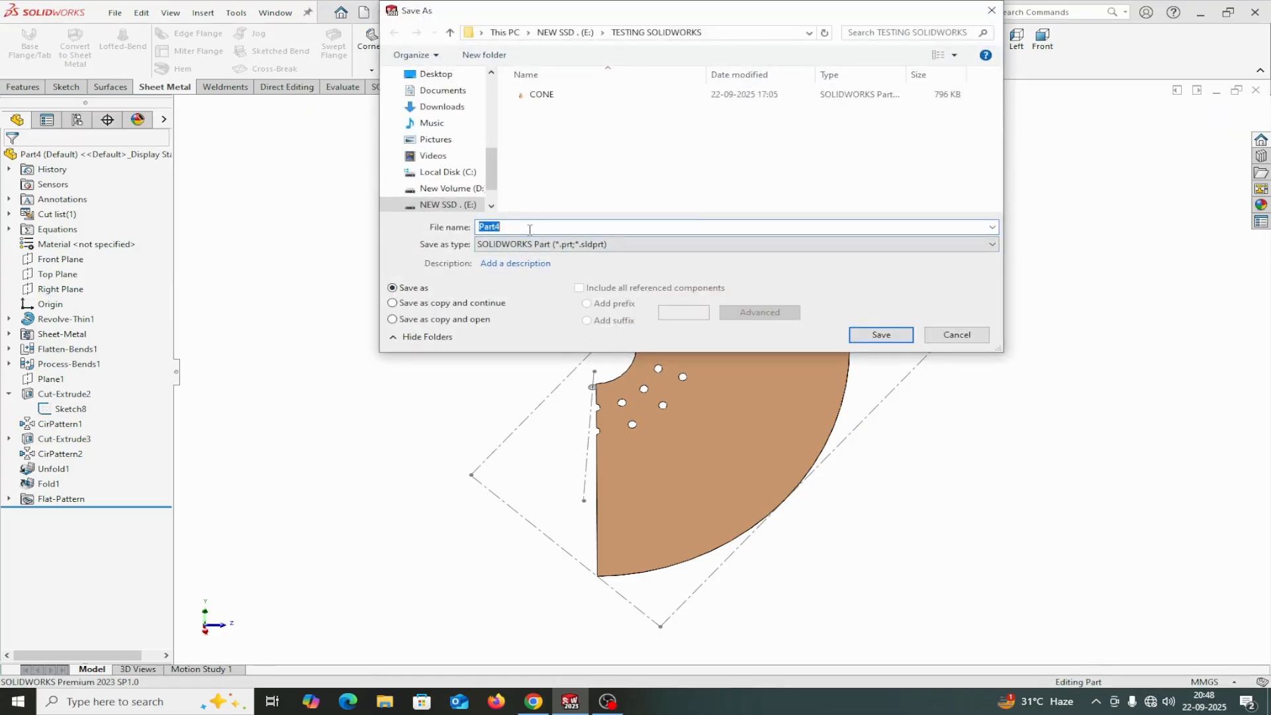
{"action": "type", "text": "con"}
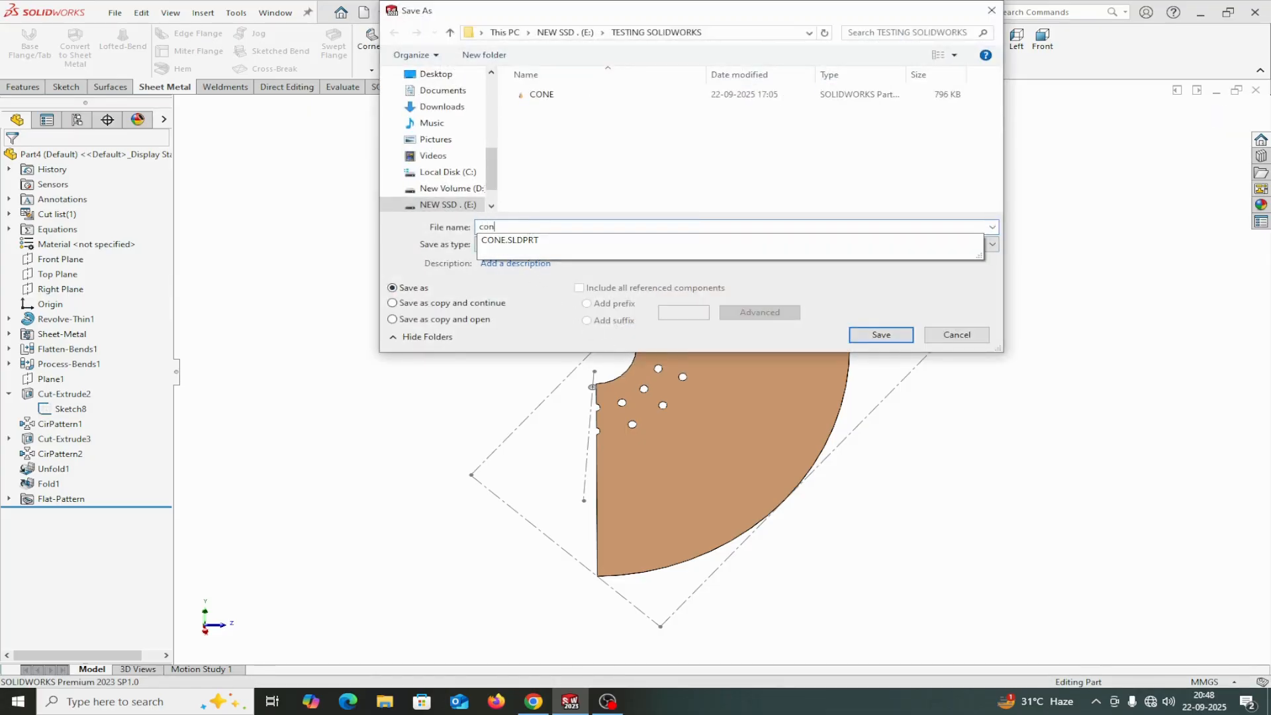
{"action": "type", "text": "e"}
{"action": "left_click", "coordinate": [530, 229]}
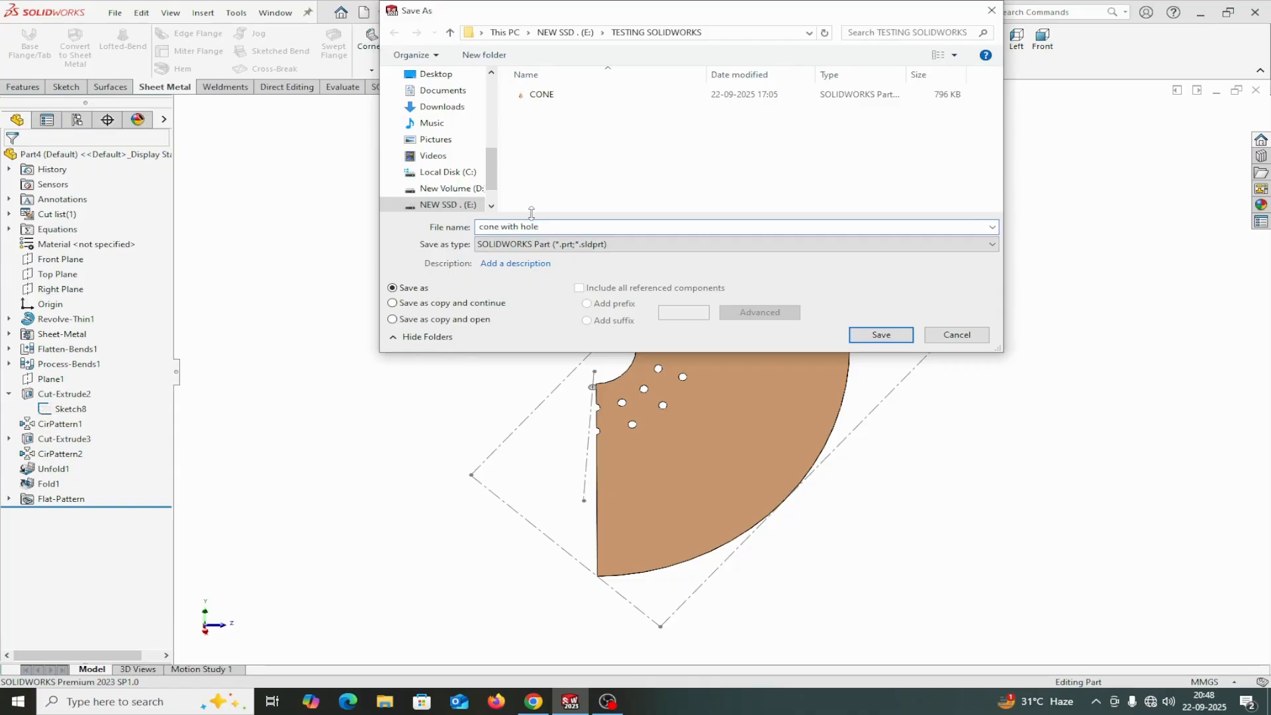
{"action": "left_click", "coordinate": [881, 335]}
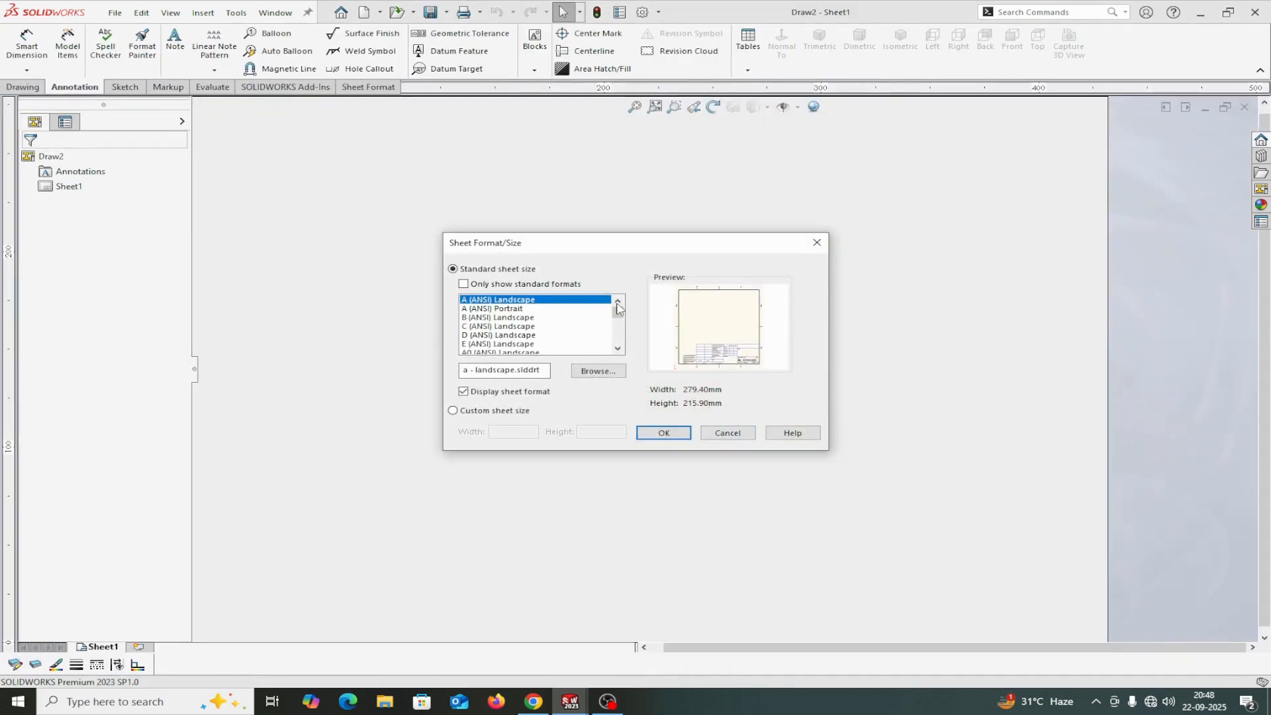
Step: Set the new drawing's sheet format to the standard A3 (ISO) size
{"action": "left_click_drag", "start_coordinate": [621, 319], "coordinate": [626, 323]}
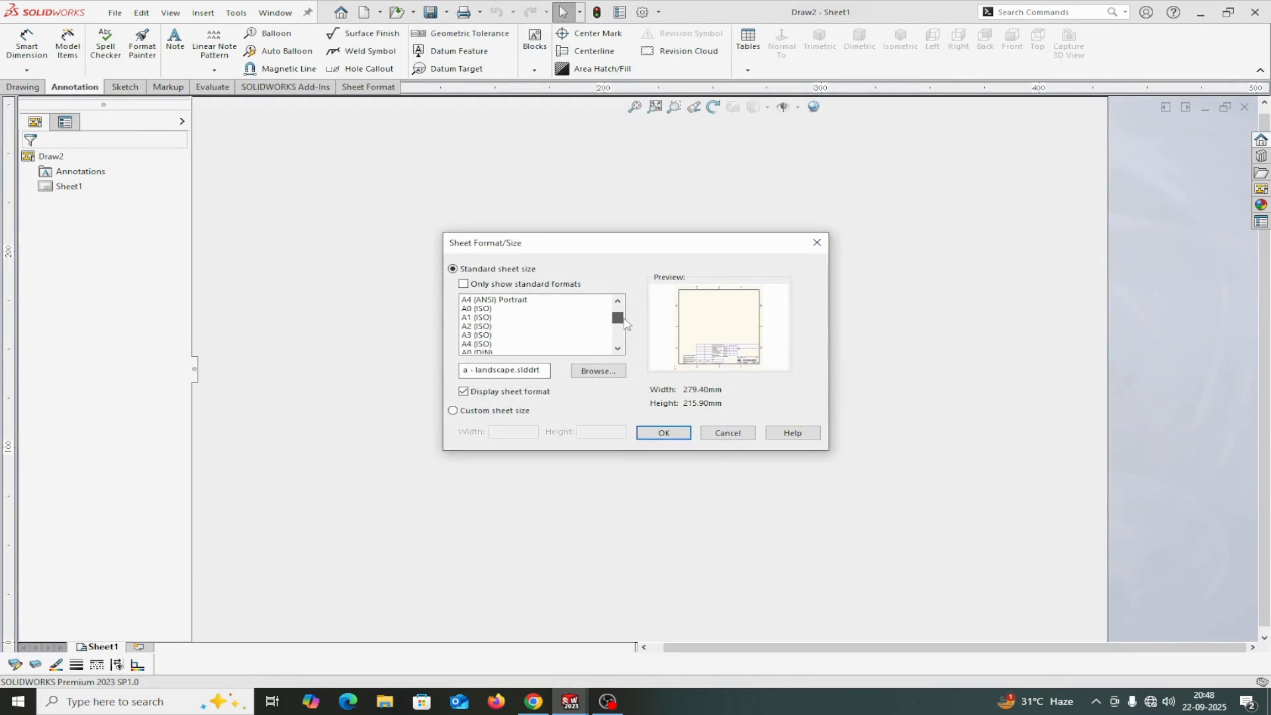
{"action": "left_click", "coordinate": [505, 335]}
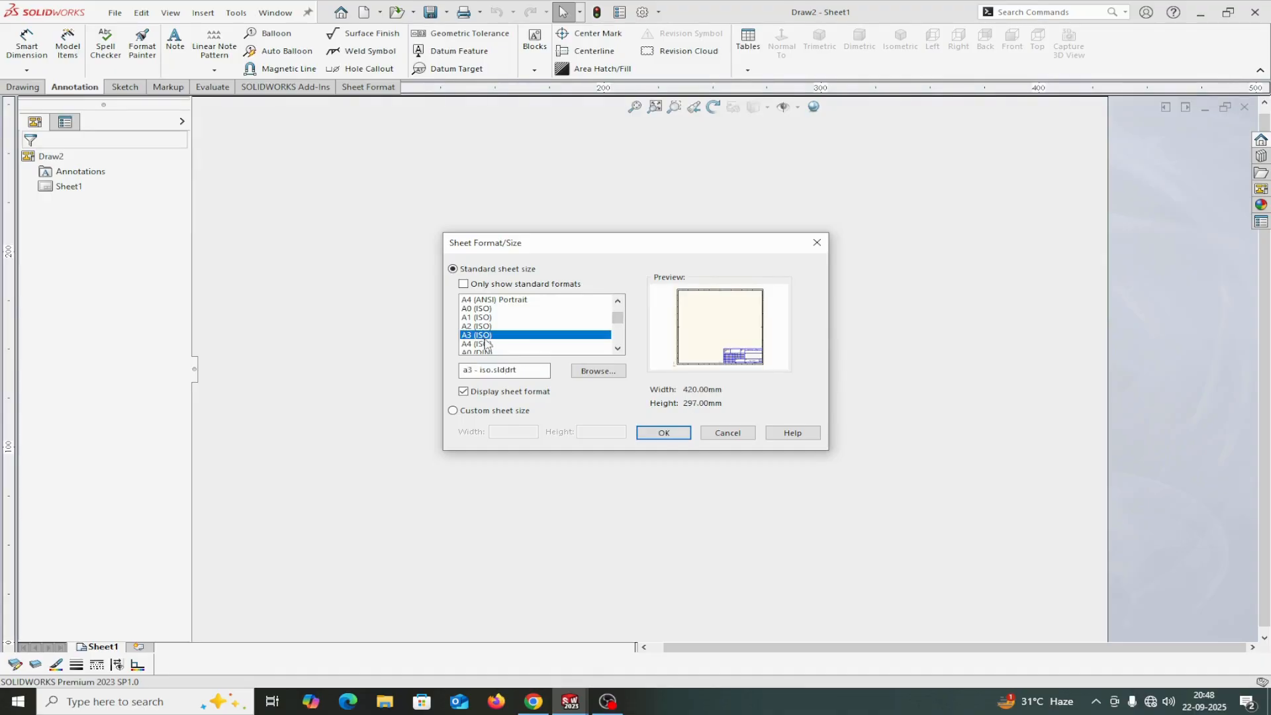
{"action": "left_click", "coordinate": [664, 434]}
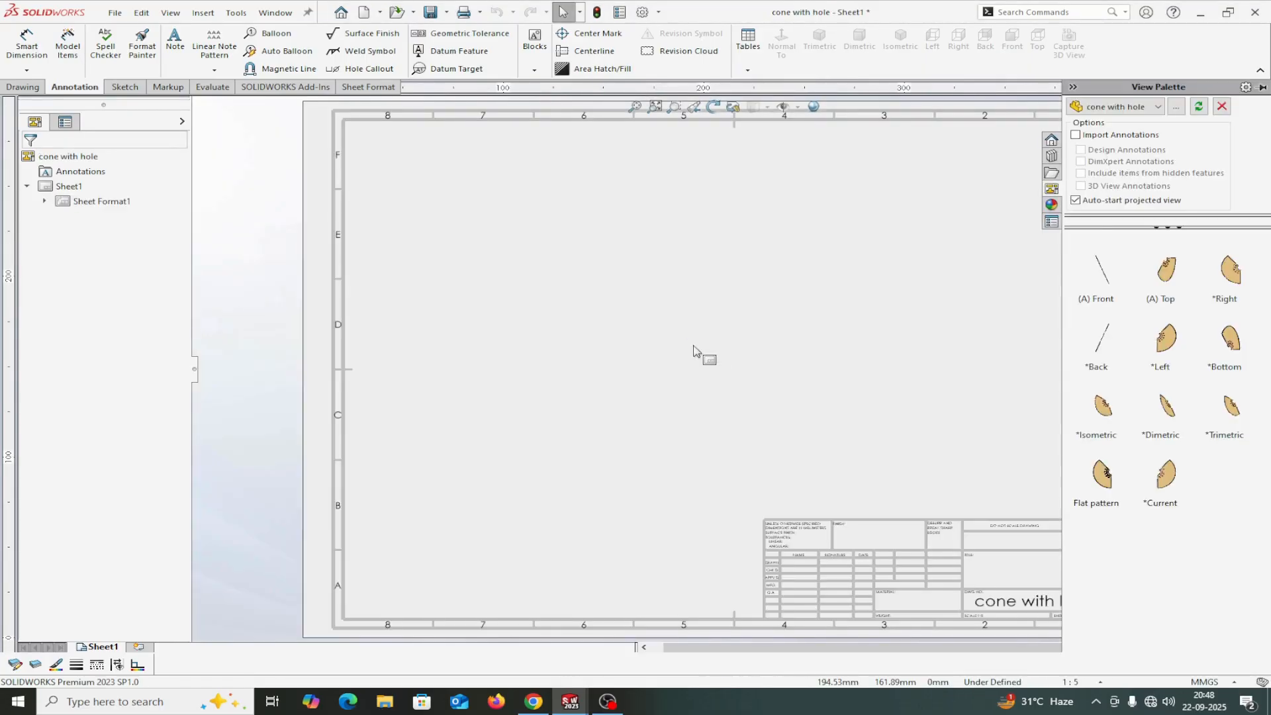
Step: Place the Flat pattern view near the middle of the sheet and set the sheet scale to 1:2
{"action": "left_click", "coordinate": [1103, 475]}
{"action": "mouse_move", "coordinate": [1109, 487]}
{"action": "left_mouse_down"}
{"action": "mouse_move", "coordinate": [803, 403]}
{"action": "mouse_move", "coordinate": [662, 384]}
{"action": "left_mouse_up"}
{"action": "scroll", "coordinate": [695, 425], "scroll_direction": "down", "scroll_amount": 1}
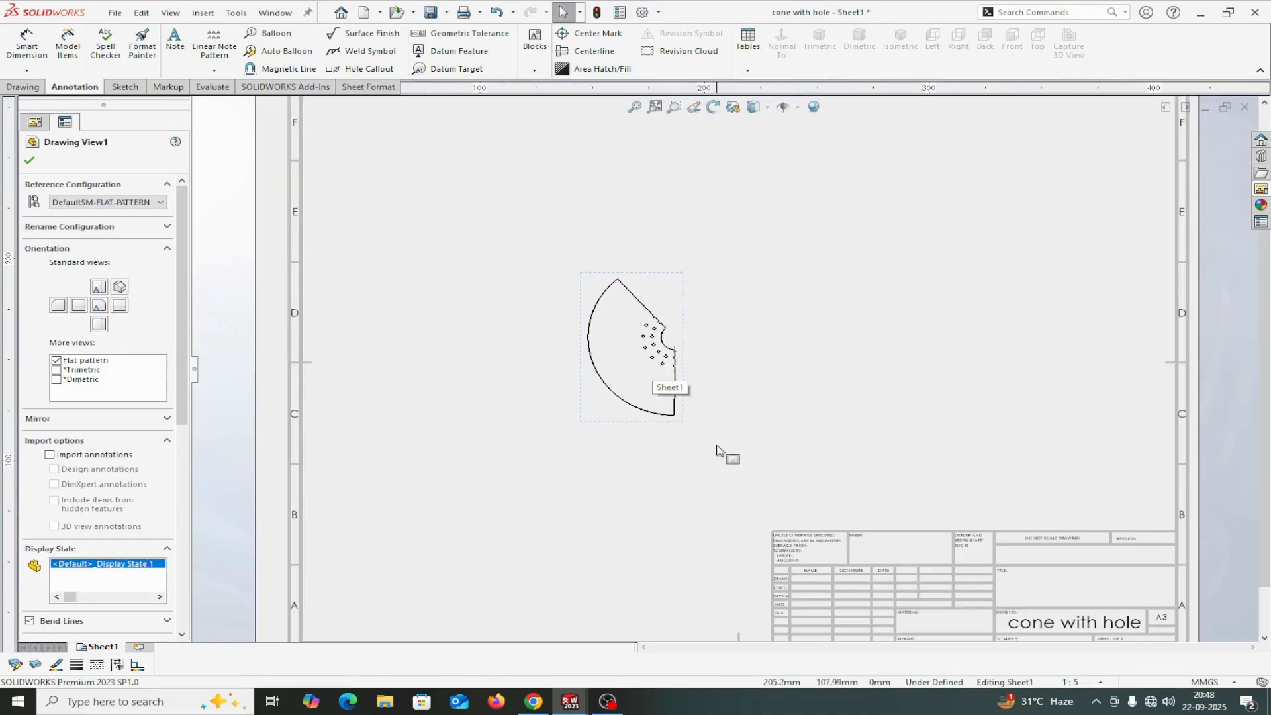
{"action": "left_click", "coordinate": [1099, 683]}
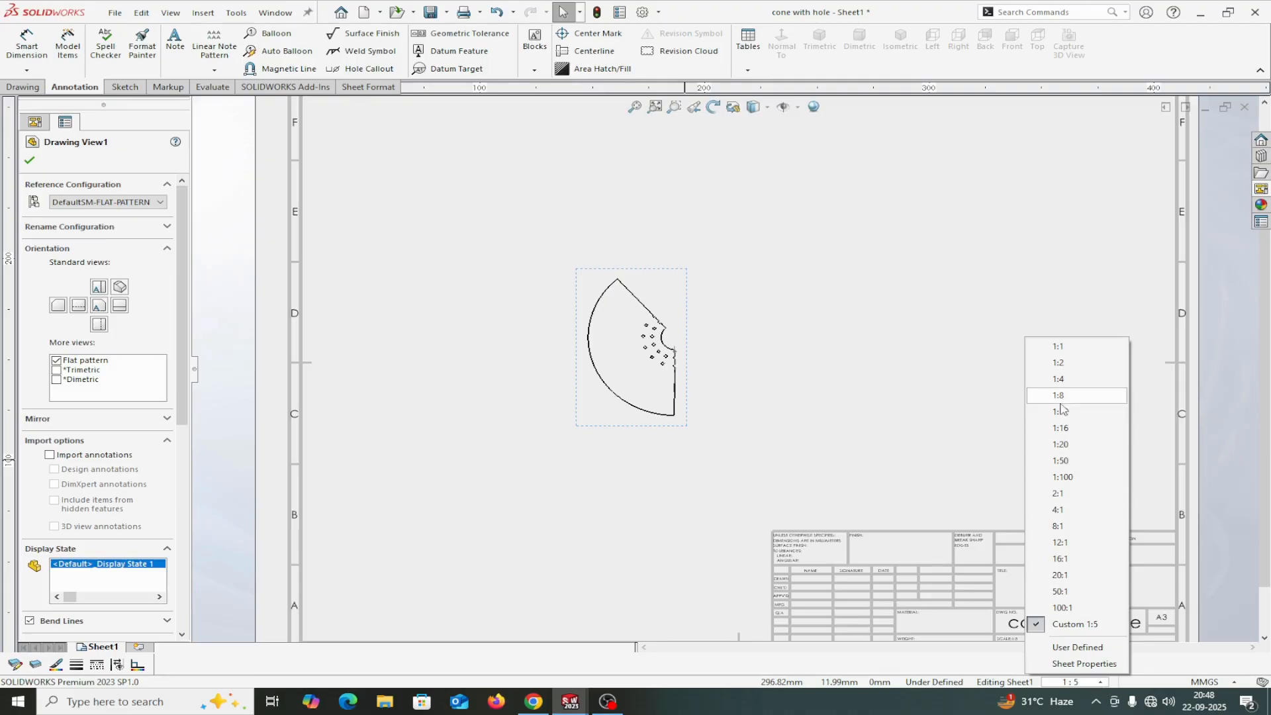
{"action": "left_click", "coordinate": [1058, 364]}
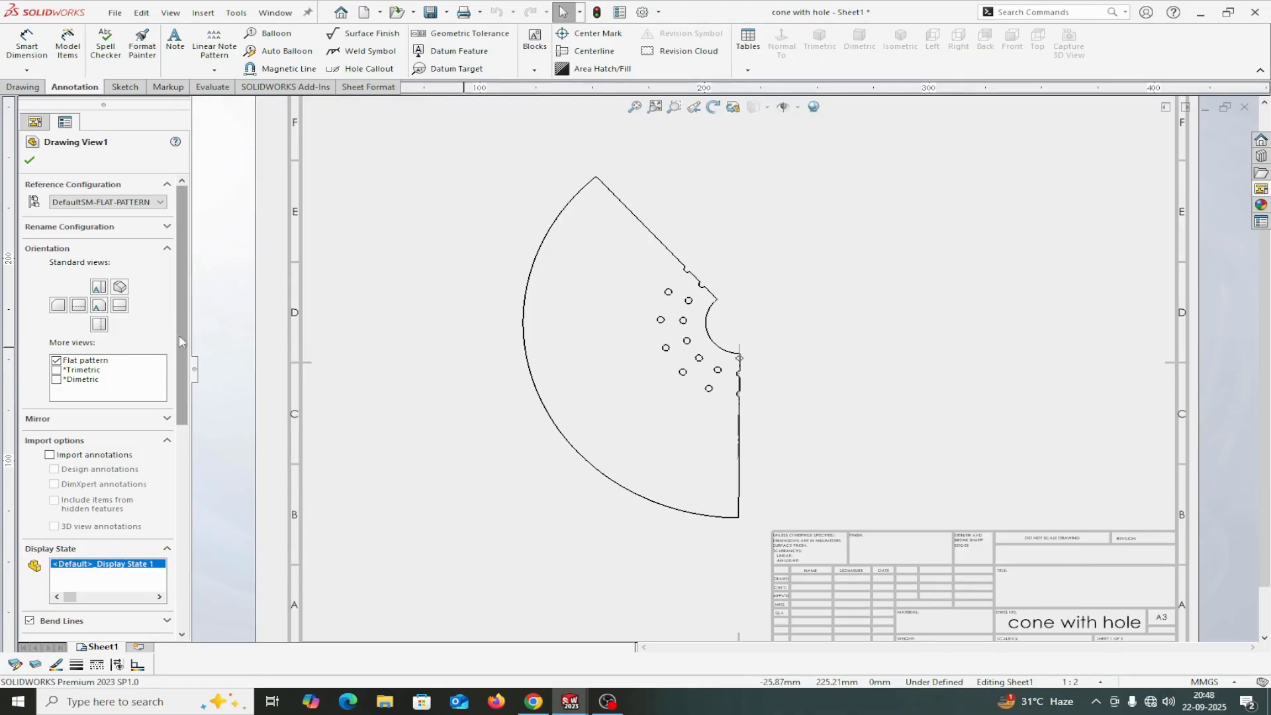
Step: Set the flat pattern view's display style to Hidden Lines Visible and accept the view settings
{"action": "left_click_drag", "start_coordinate": [180, 321], "coordinate": [180, 459]}
{"action": "left_click", "coordinate": [78, 456]}
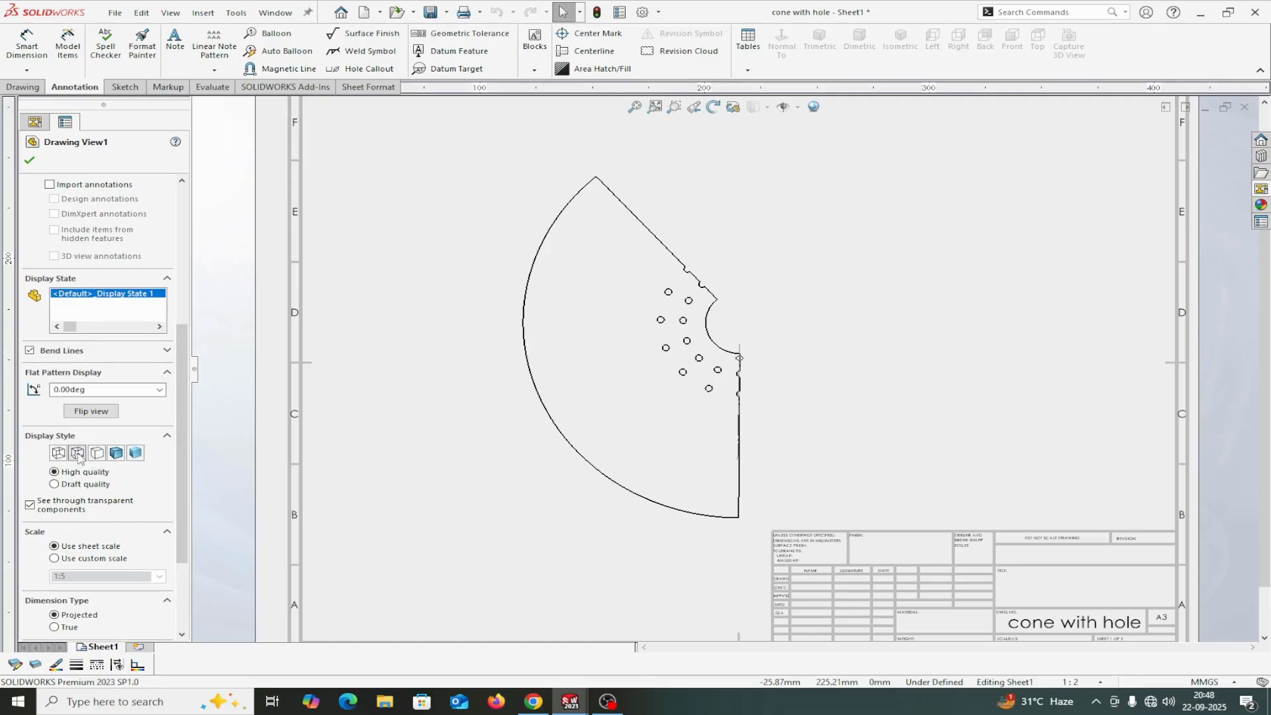
{"action": "left_click", "coordinate": [29, 160]}
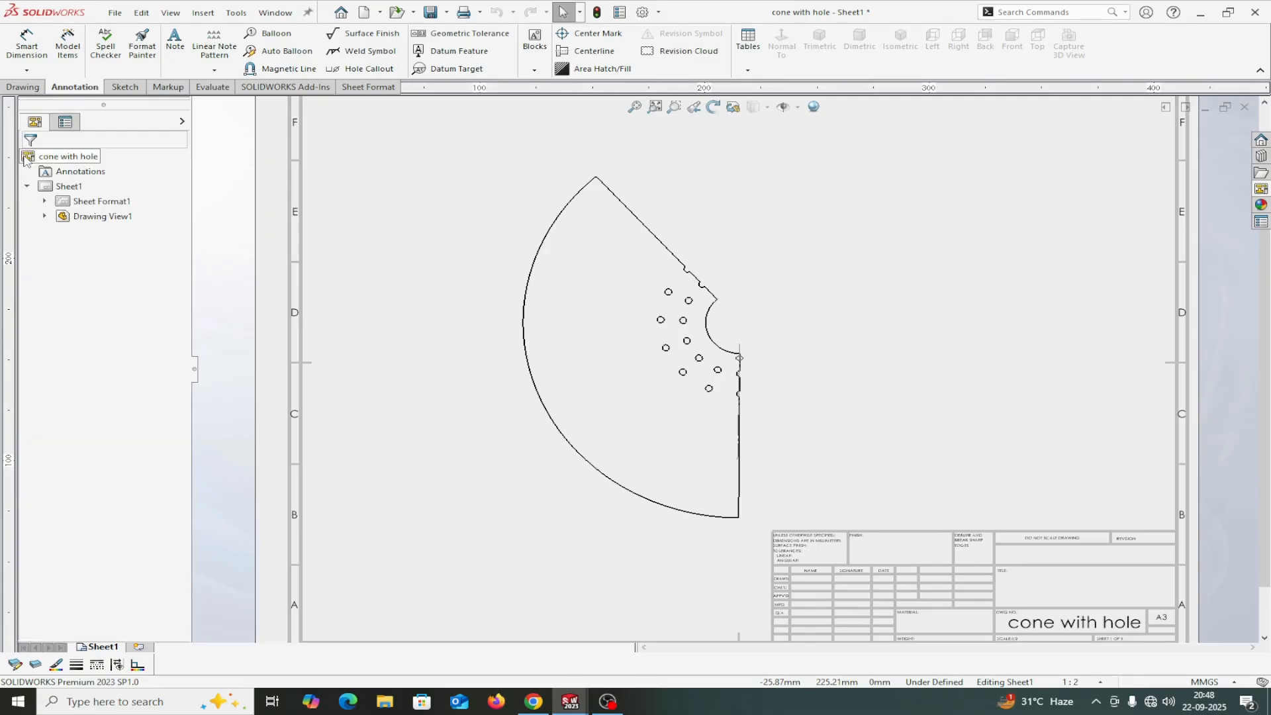
Step: Dimension the radius of the flat pattern's large outer arc, placing the text outside the arc
{"action": "left_click", "coordinate": [27, 45]}
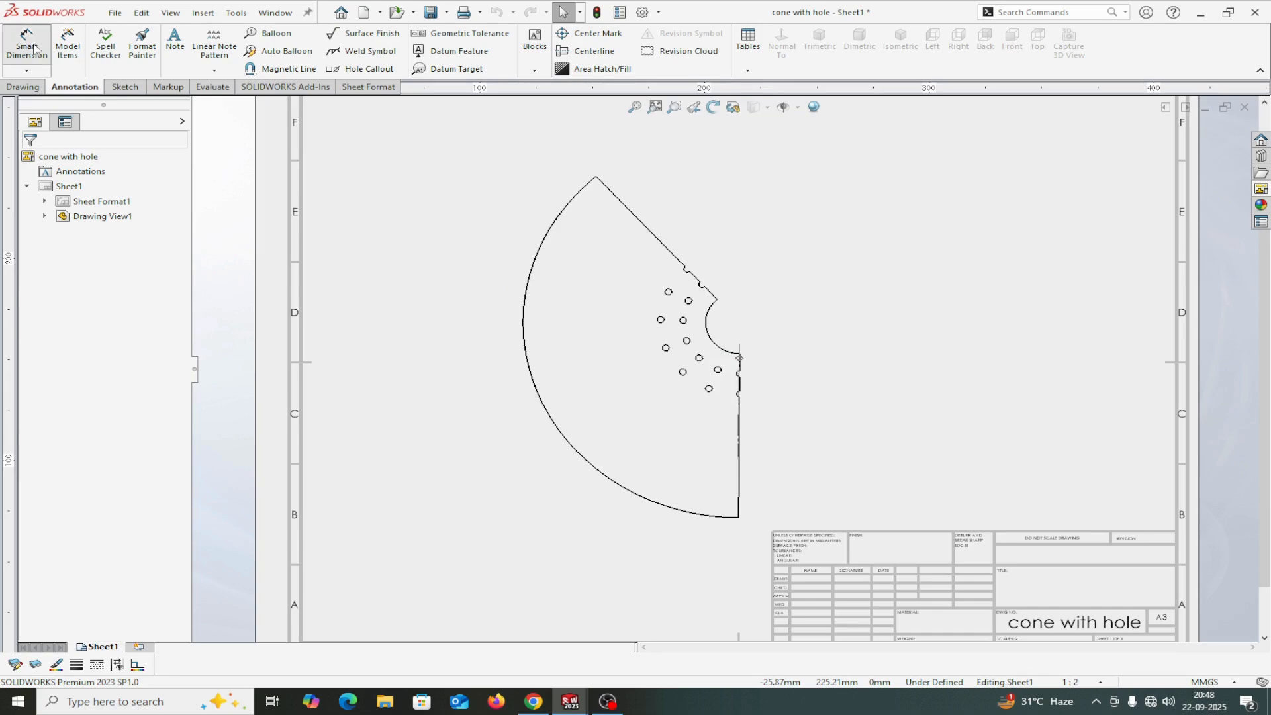
{"action": "left_click", "coordinate": [530, 374]}
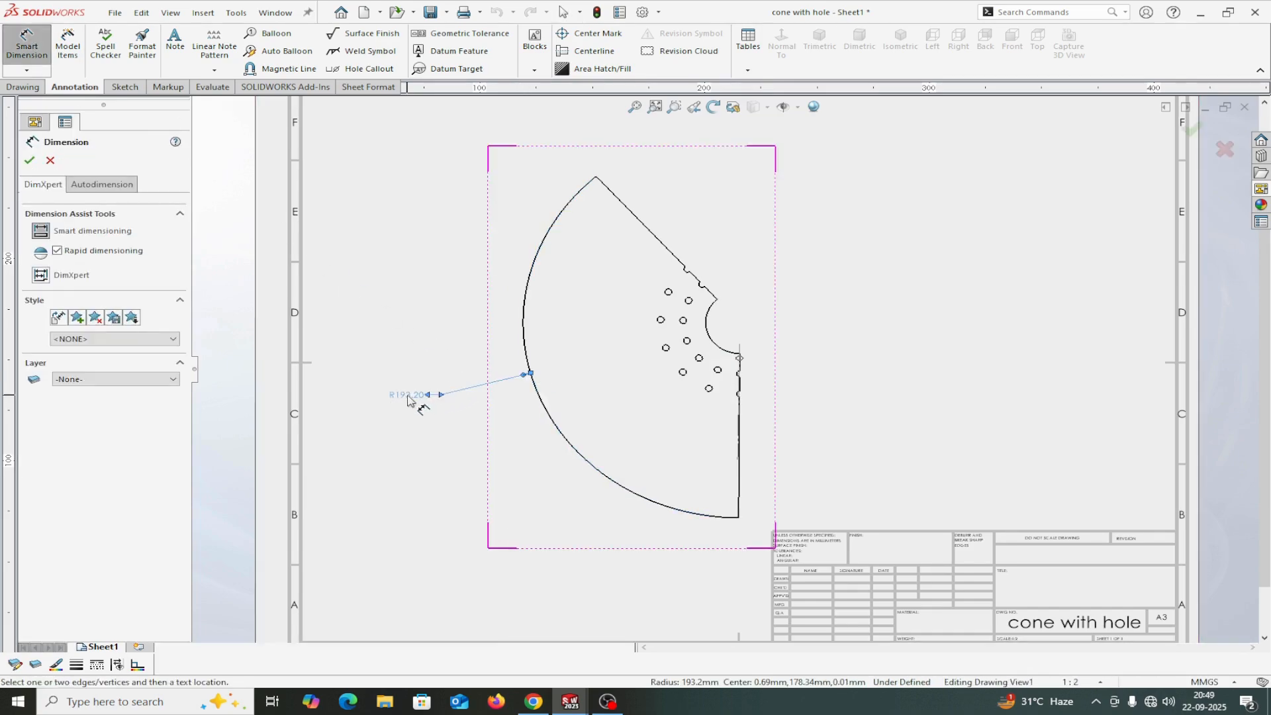
{"action": "left_click", "coordinate": [408, 397]}
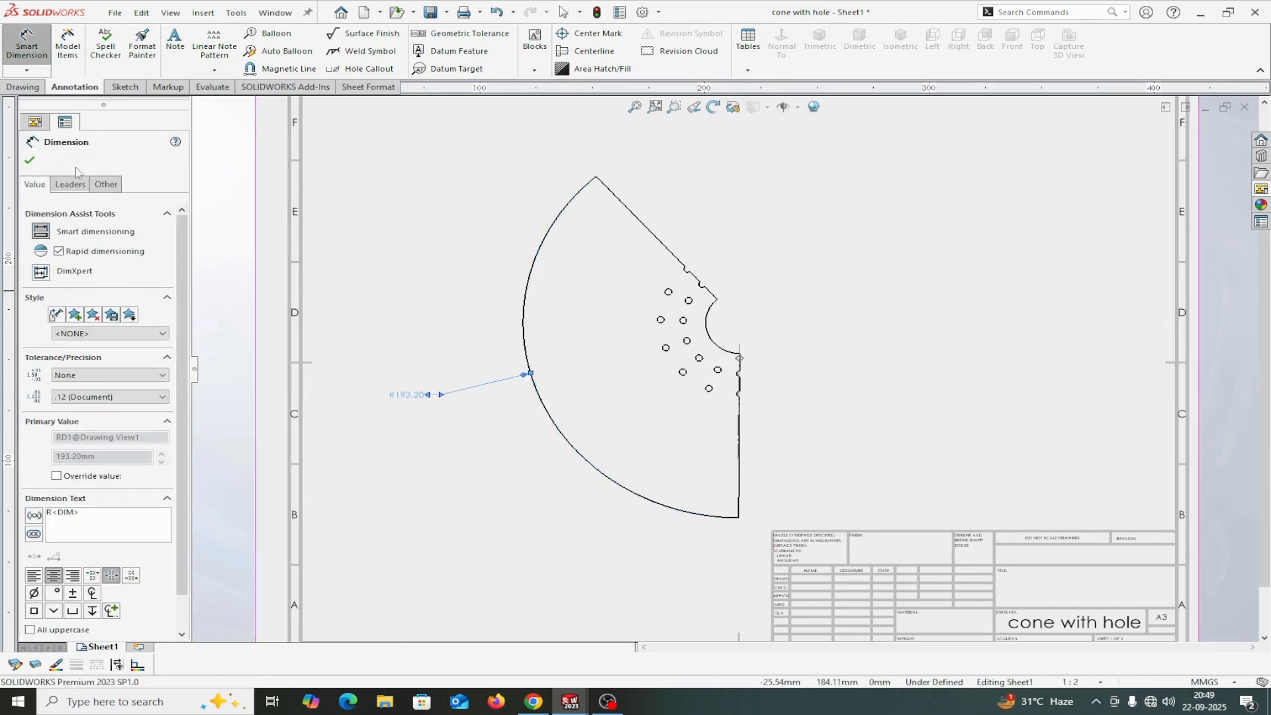
{"action": "left_click", "coordinate": [30, 161]}
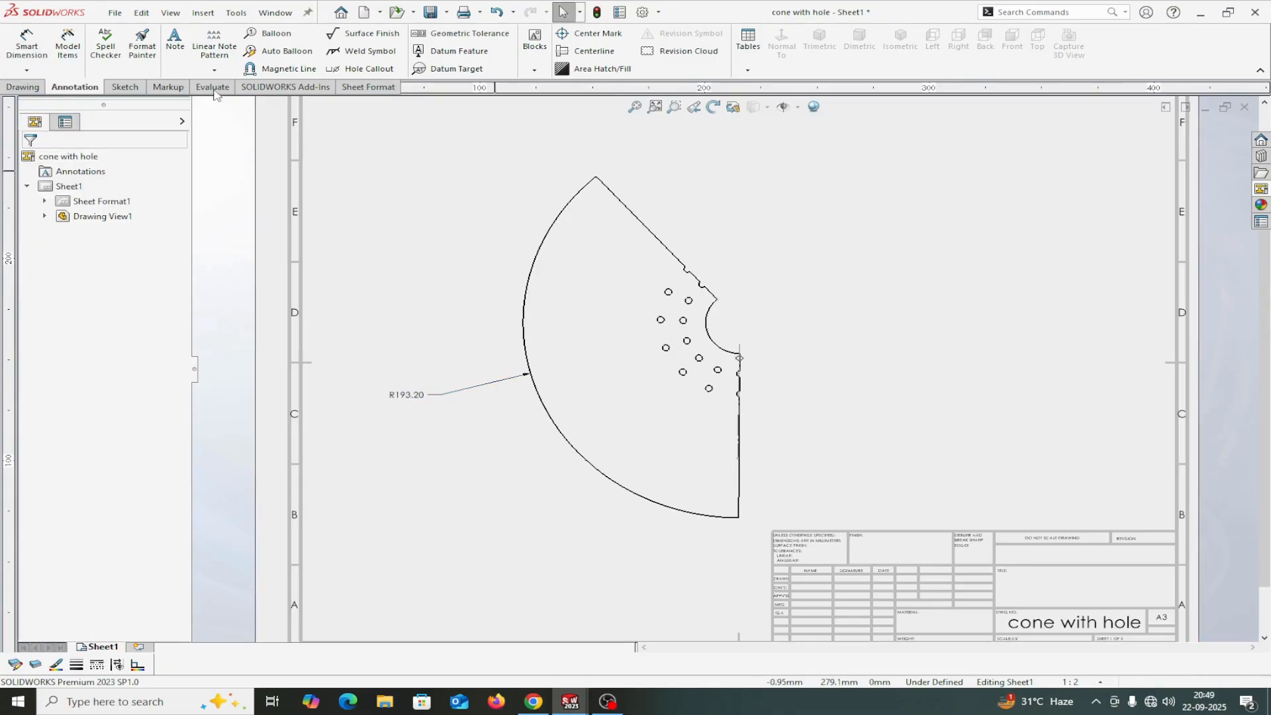
Step: Dimension the flat pattern's slanted upper edge and its vertical straight edge, placing both dimensions outside the outline
{"action": "left_click", "coordinate": [27, 44]}
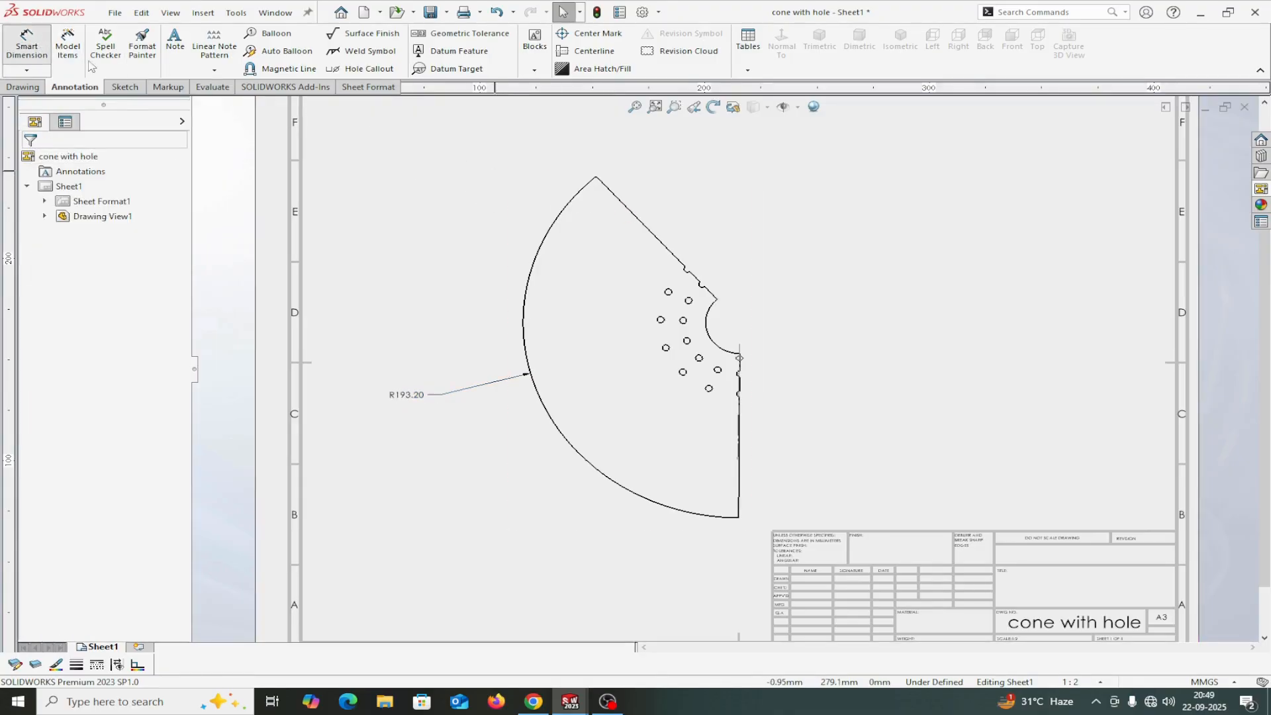
{"action": "left_click", "coordinate": [658, 251]}
{"action": "left_click", "coordinate": [710, 207]}
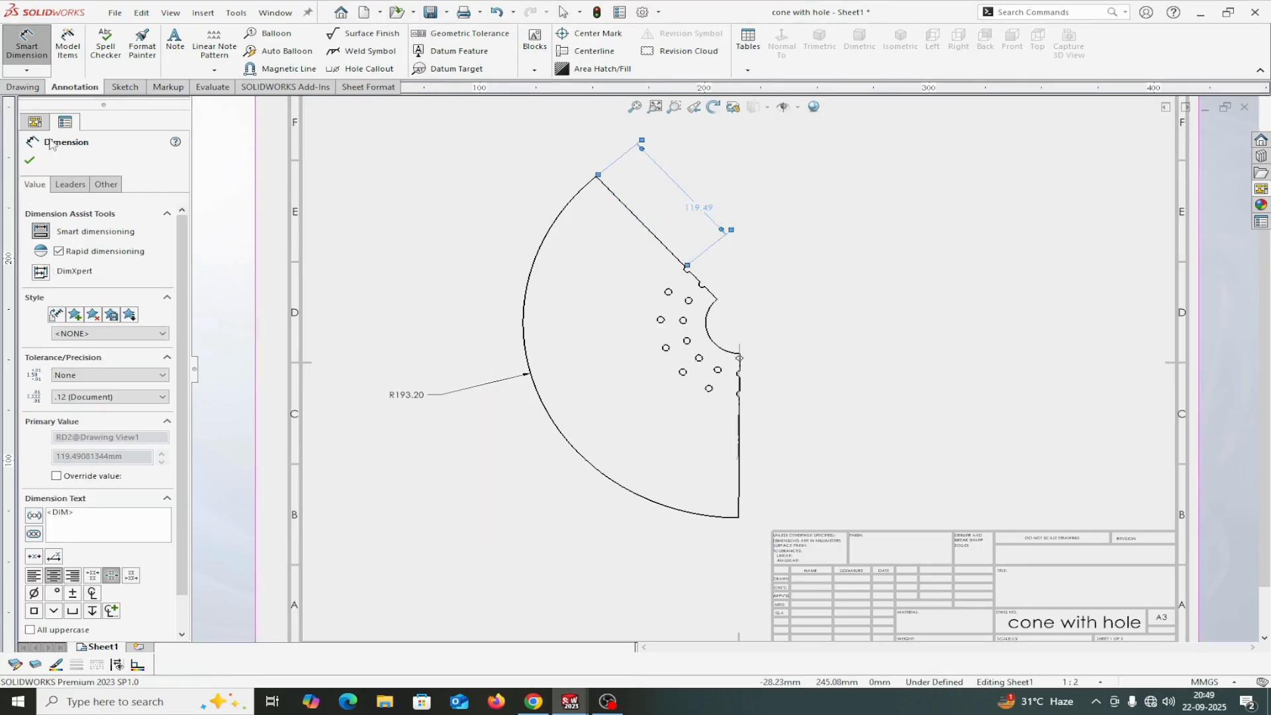
{"action": "left_click", "coordinate": [30, 161]}
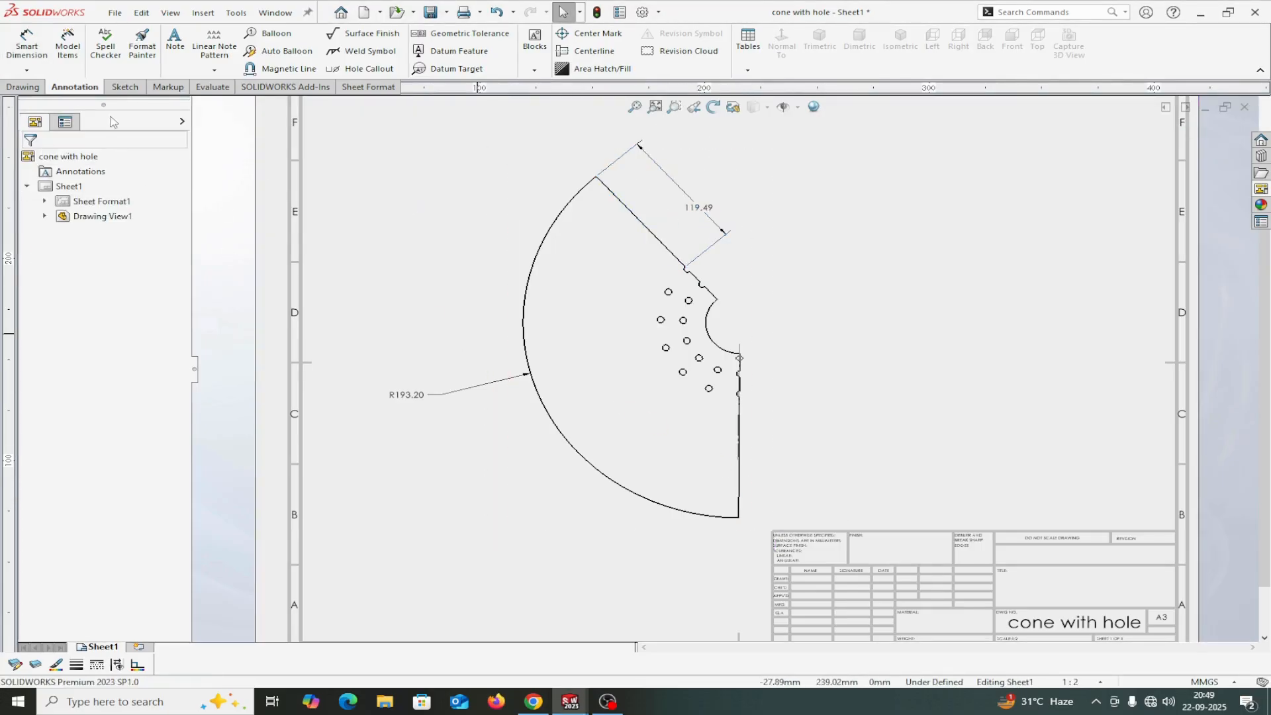
{"action": "left_click", "coordinate": [24, 56]}
{"action": "left_click", "coordinate": [739, 443]}
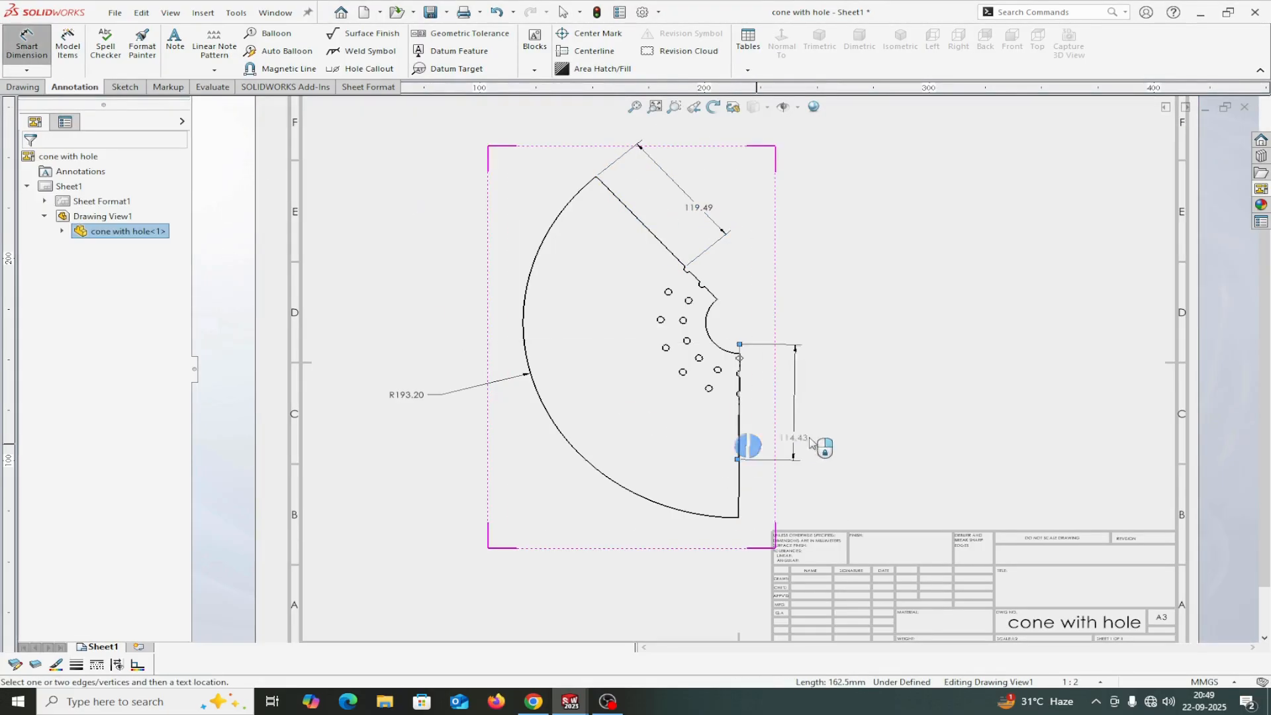
{"action": "left_click", "coordinate": [889, 431]}
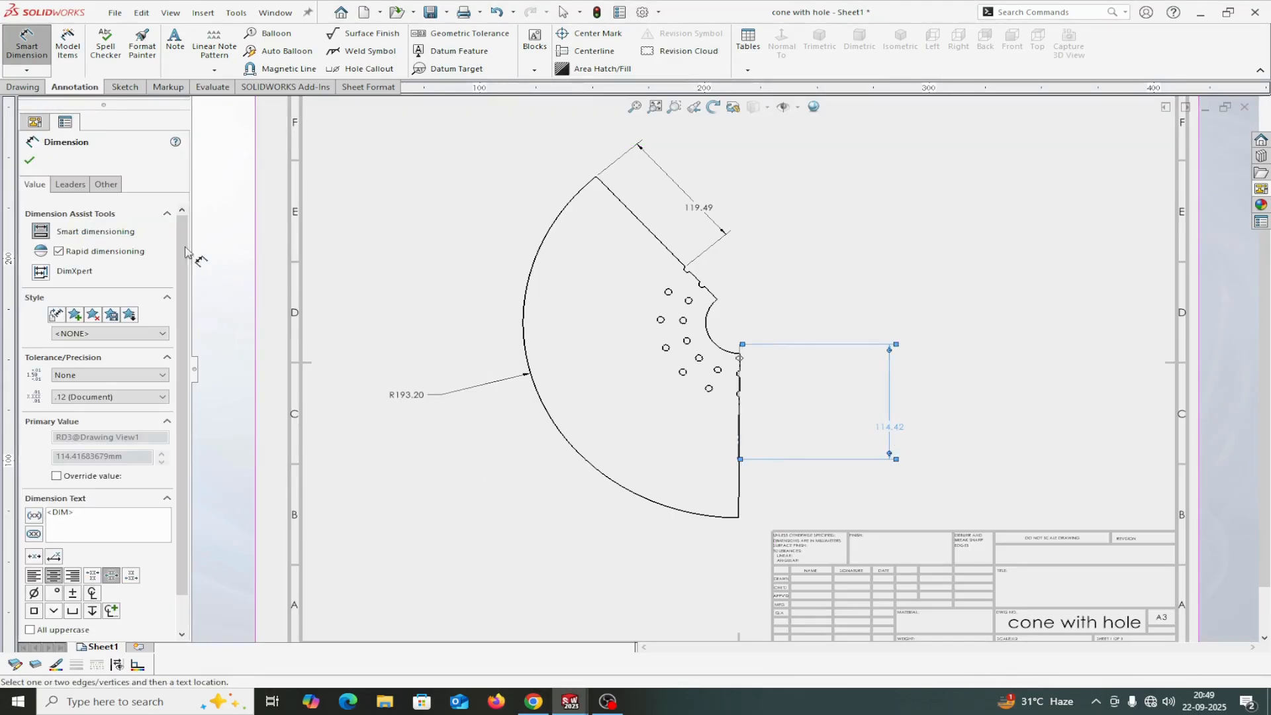
{"action": "left_click", "coordinate": [30, 161]}
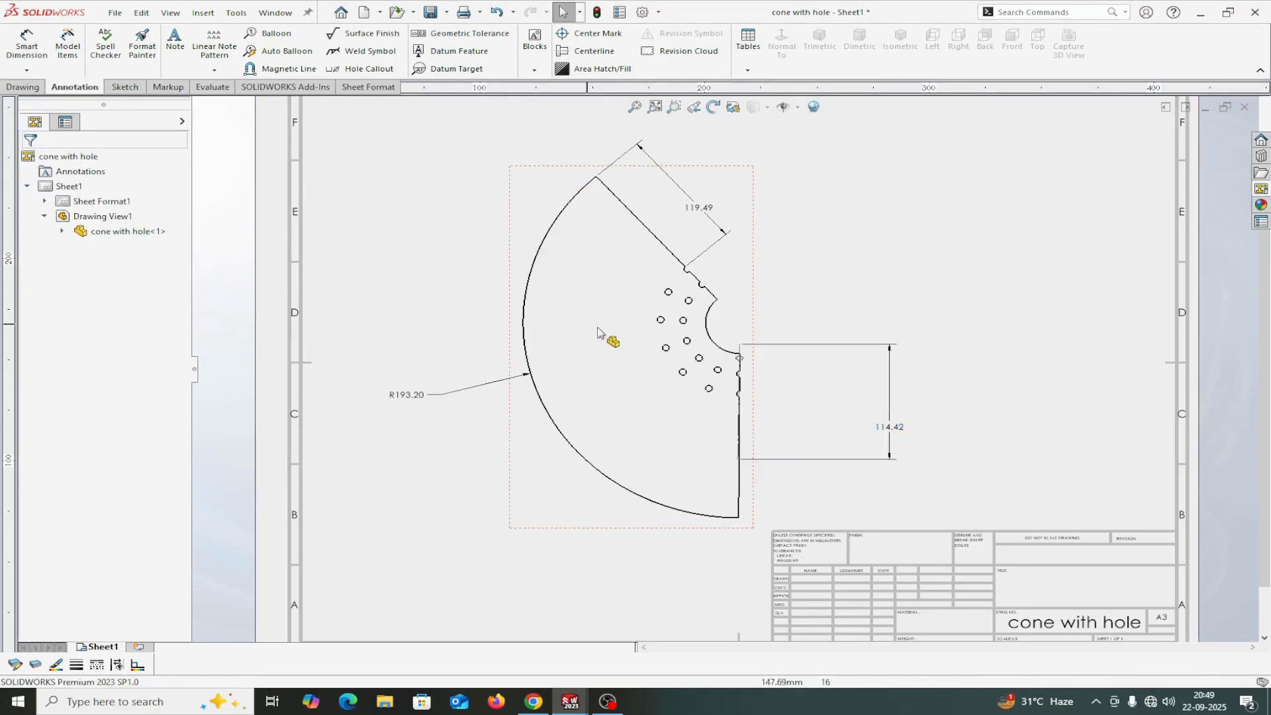
{"action": "scroll", "coordinate": [596, 327], "scroll_direction": "down", "scroll_amount": 3}
{"action": "left_click", "coordinate": [27, 44]}
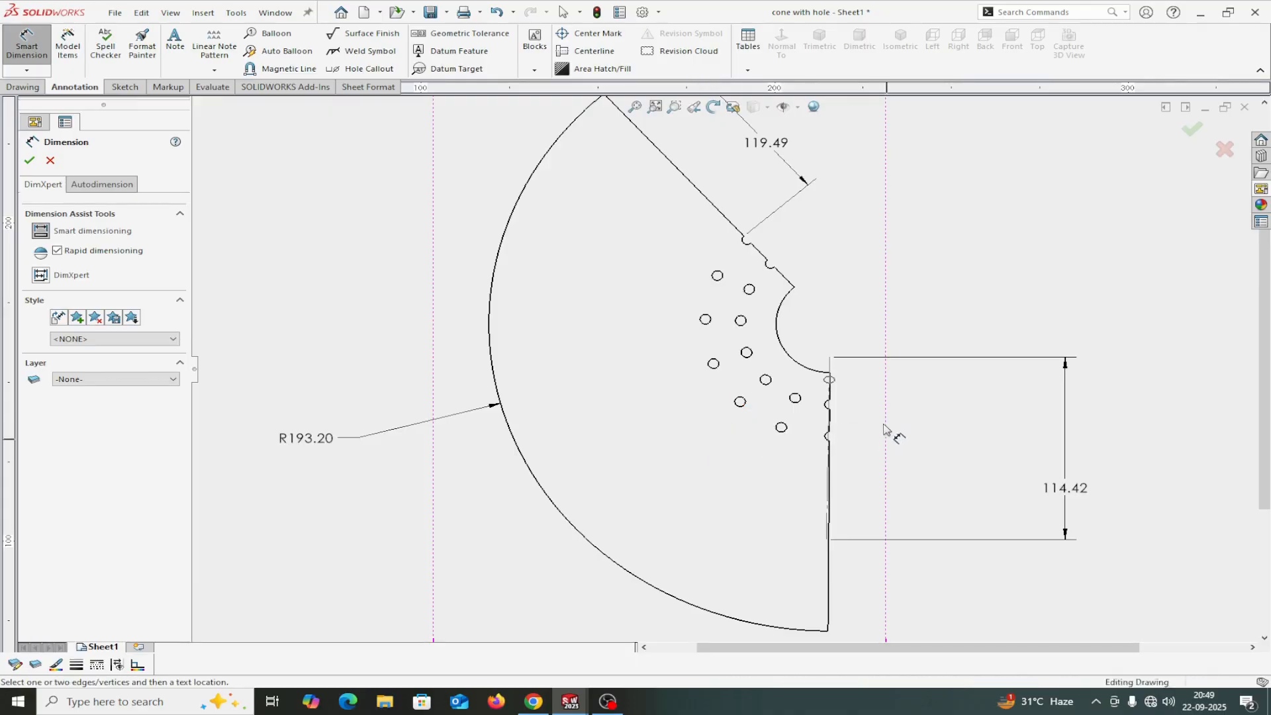
{"action": "key", "text": "f"}
{"action": "scroll", "coordinate": [870, 364], "scroll_direction": "up", "scroll_amount": 2}
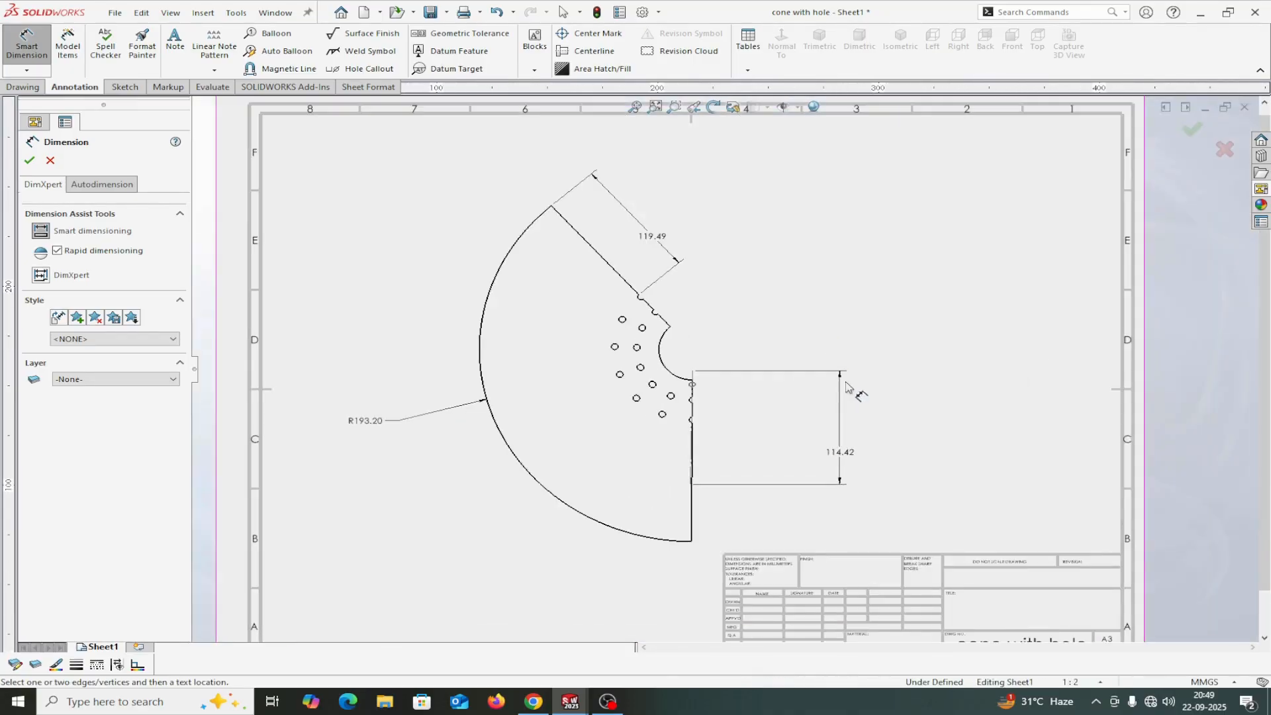
{"action": "left_click", "coordinate": [30, 161]}
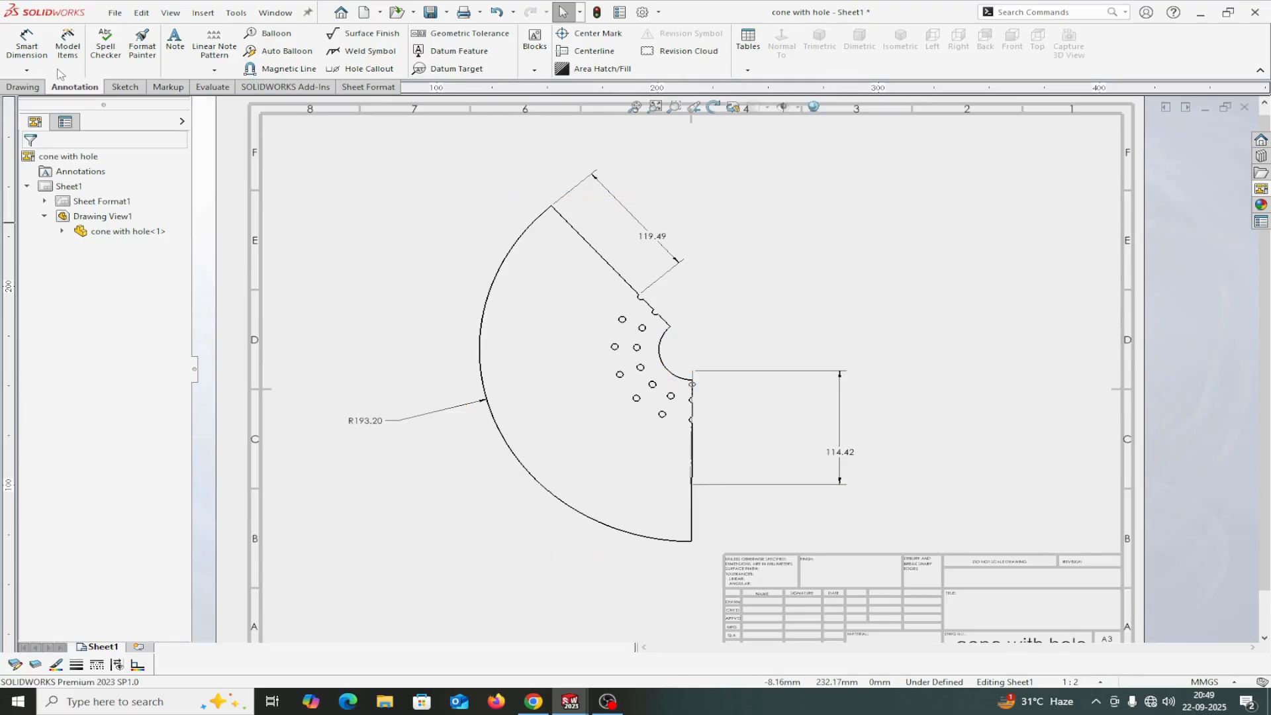
Step: Dimension the radius of the small inner arc, placing the text outside the flat pattern
{"action": "key", "text": "d"}
{"action": "left_click", "coordinate": [659, 359]}
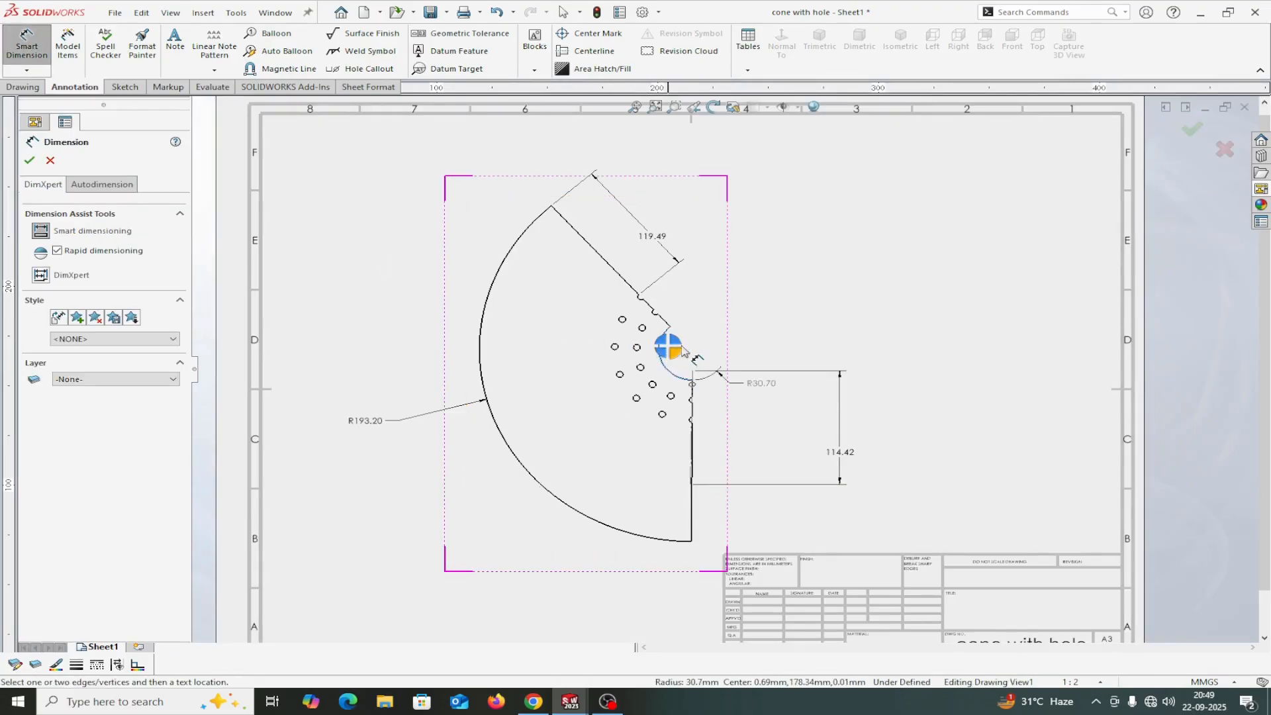
{"action": "left_click", "coordinate": [779, 330]}
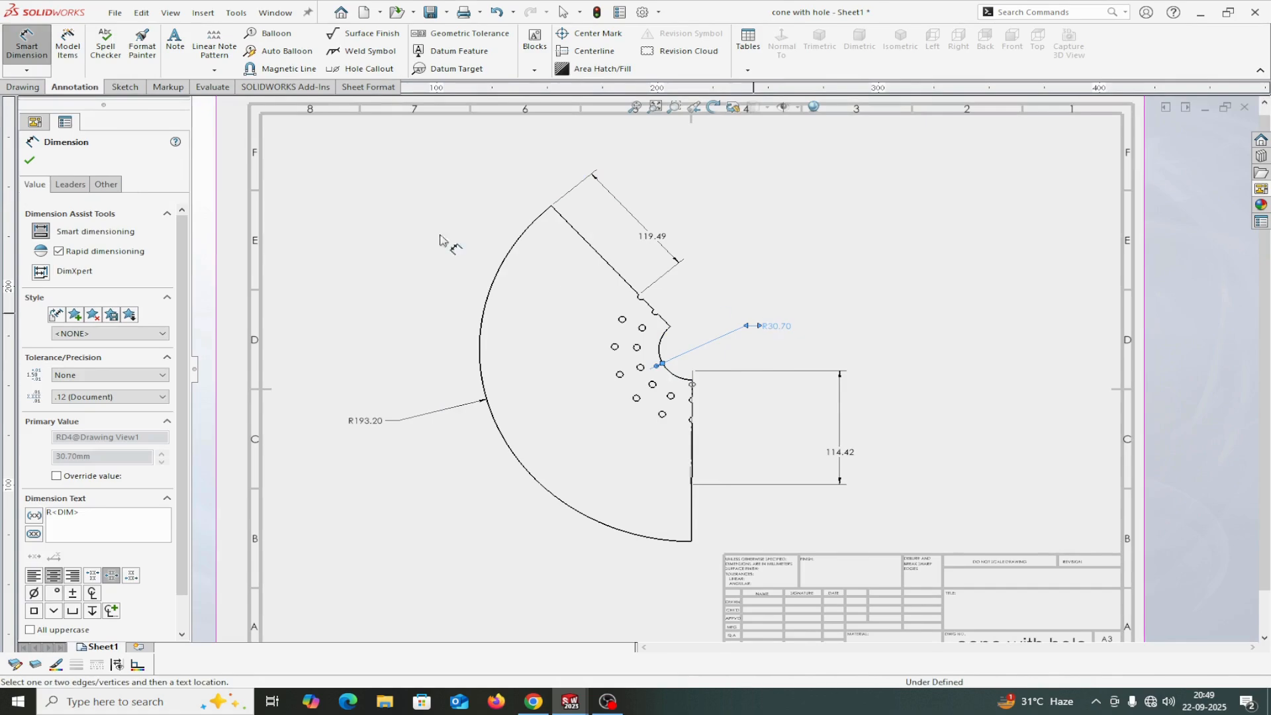
{"action": "left_click", "coordinate": [30, 161]}
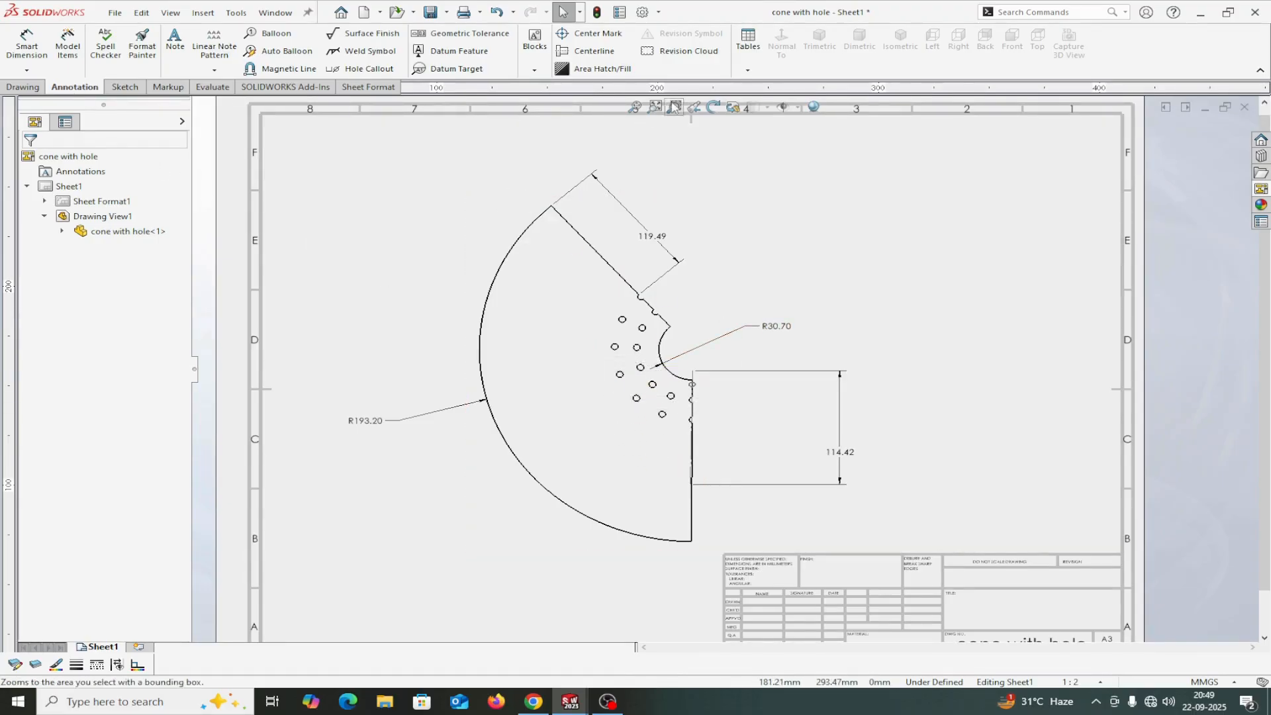
Step: Start a Hole Table with its datum origin at the vertex where the slanted edge meets the inner arc
{"action": "left_click", "coordinate": [748, 70]}
{"action": "left_click", "coordinate": [774, 104]}
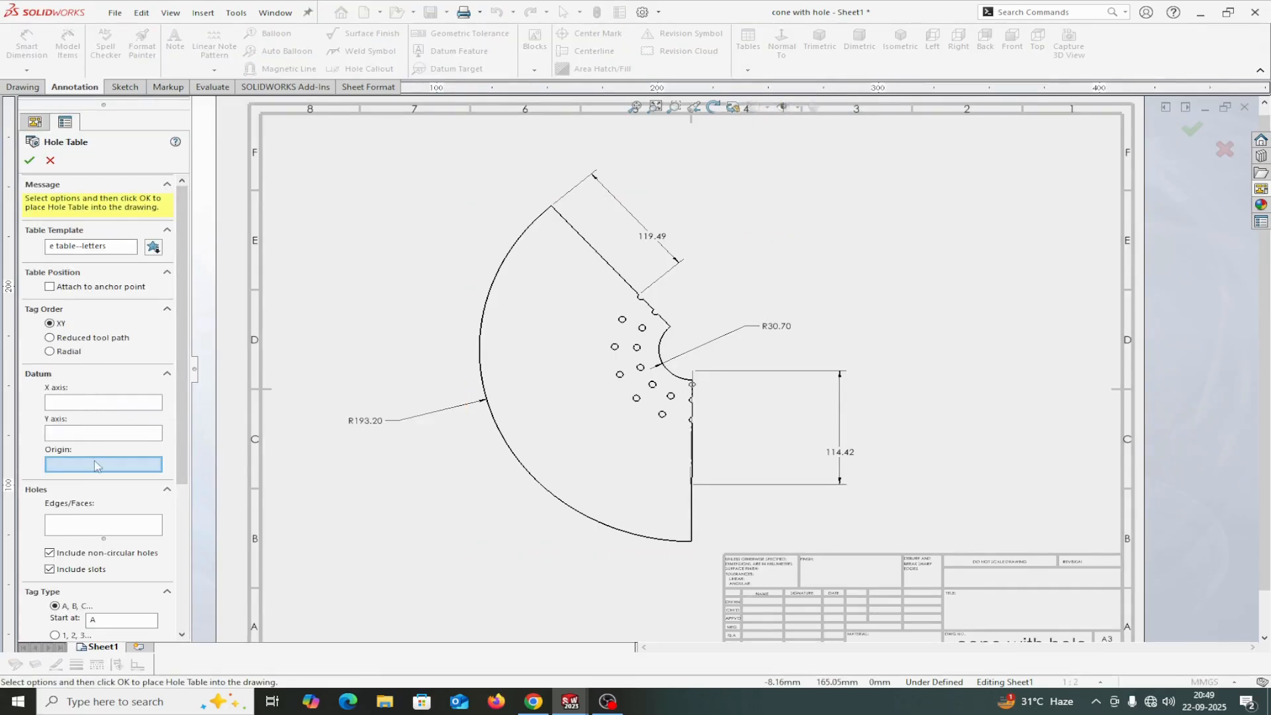
{"action": "left_click", "coordinate": [670, 327]}
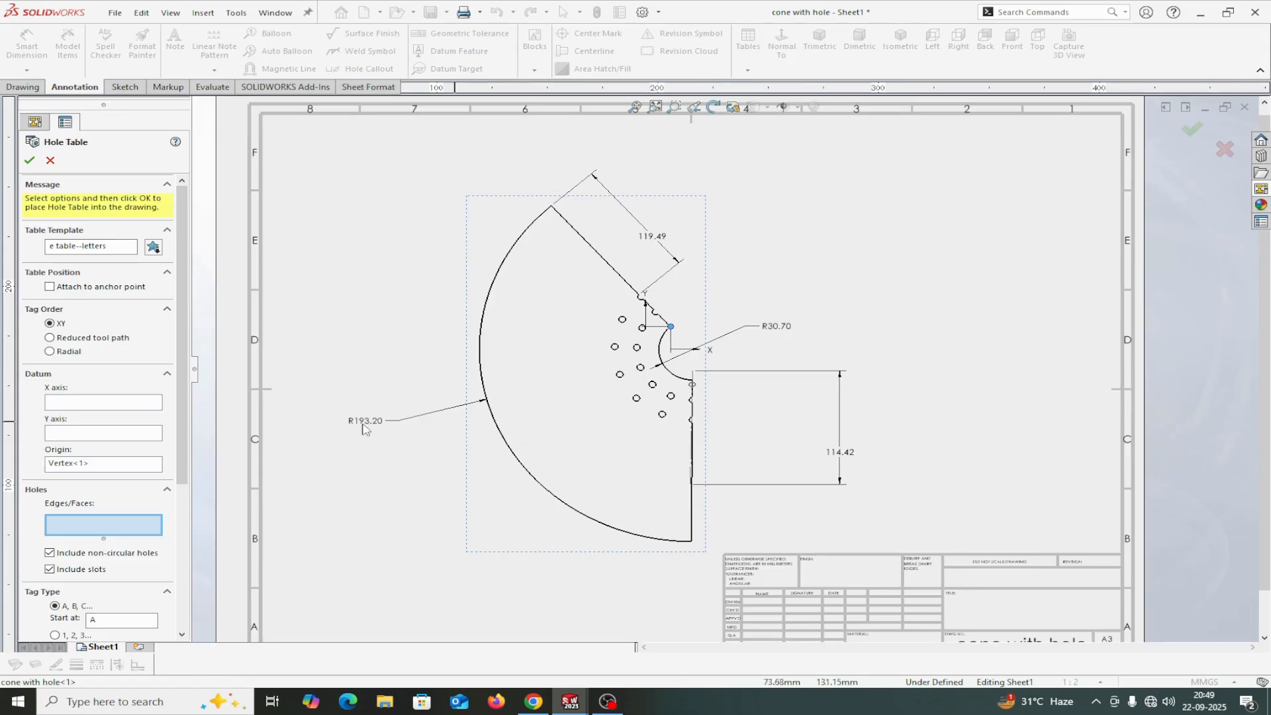
Step: Add the ten complete holes in the two curved rows of the flat pattern to the hole table selection
{"action": "scroll", "coordinate": [795, 325], "scroll_direction": "down", "scroll_amount": 2}
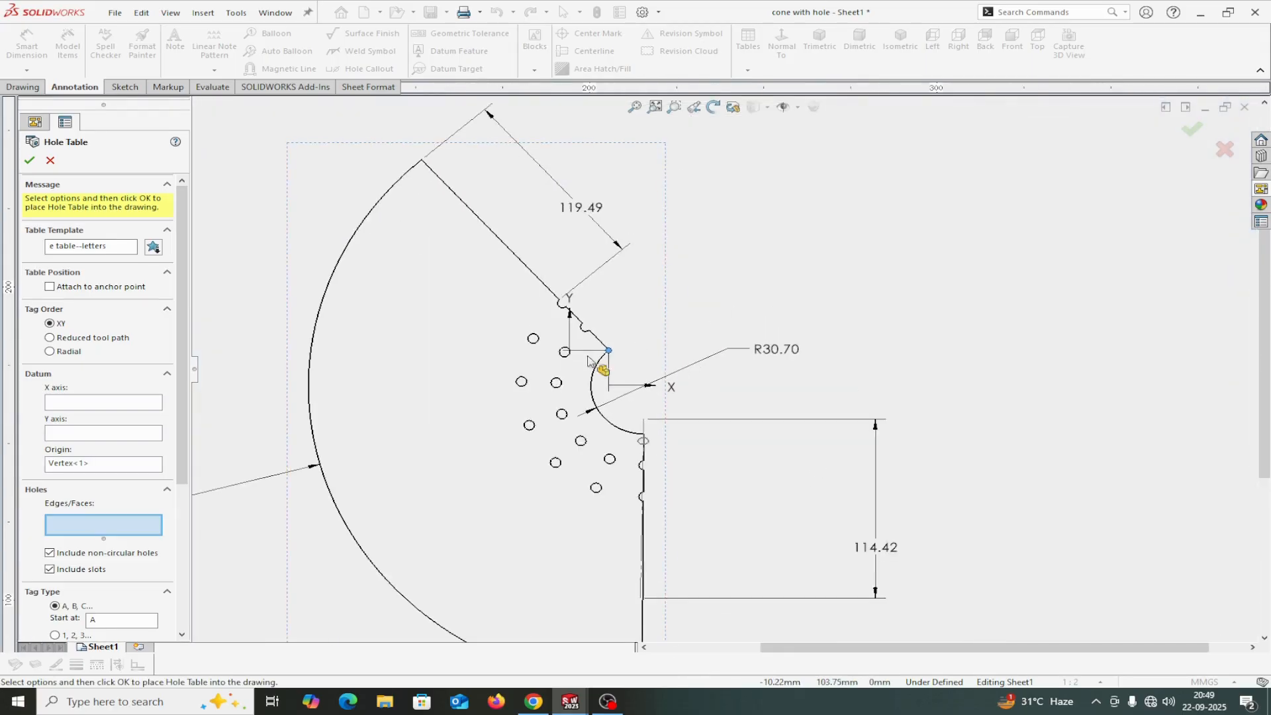
{"action": "left_click", "coordinate": [535, 340]}
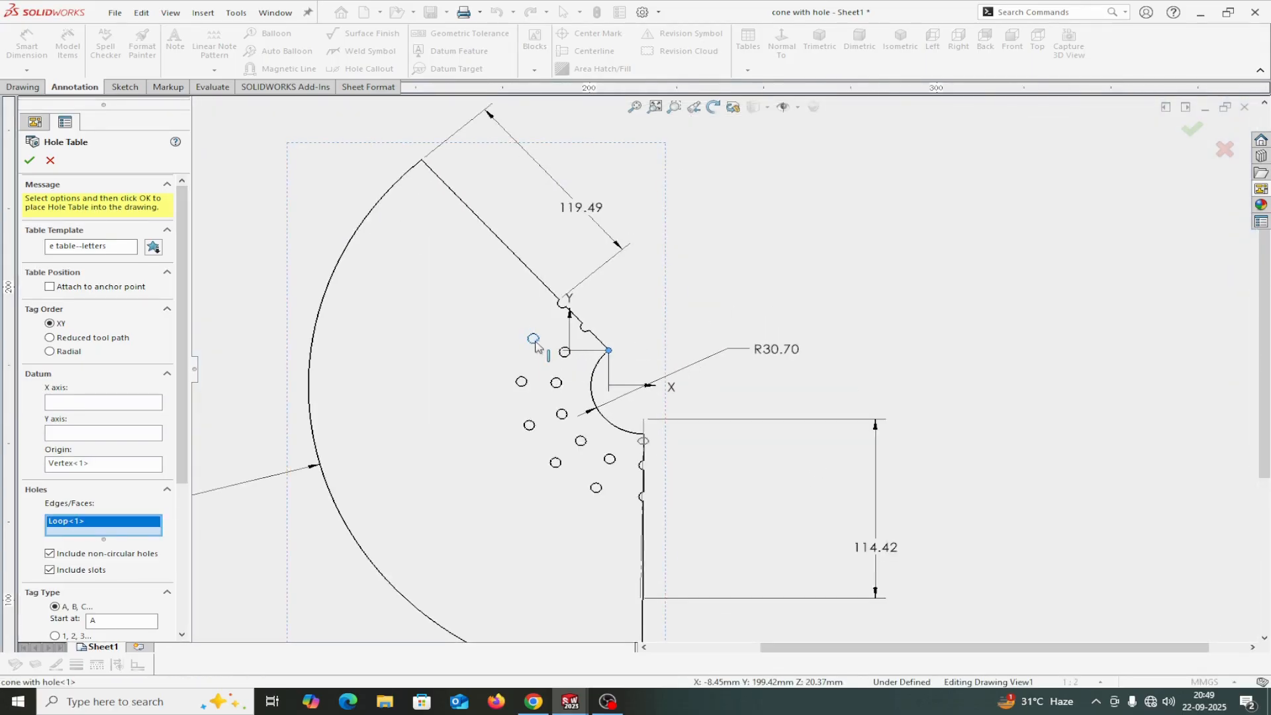
{"action": "left_click", "coordinate": [522, 381]}
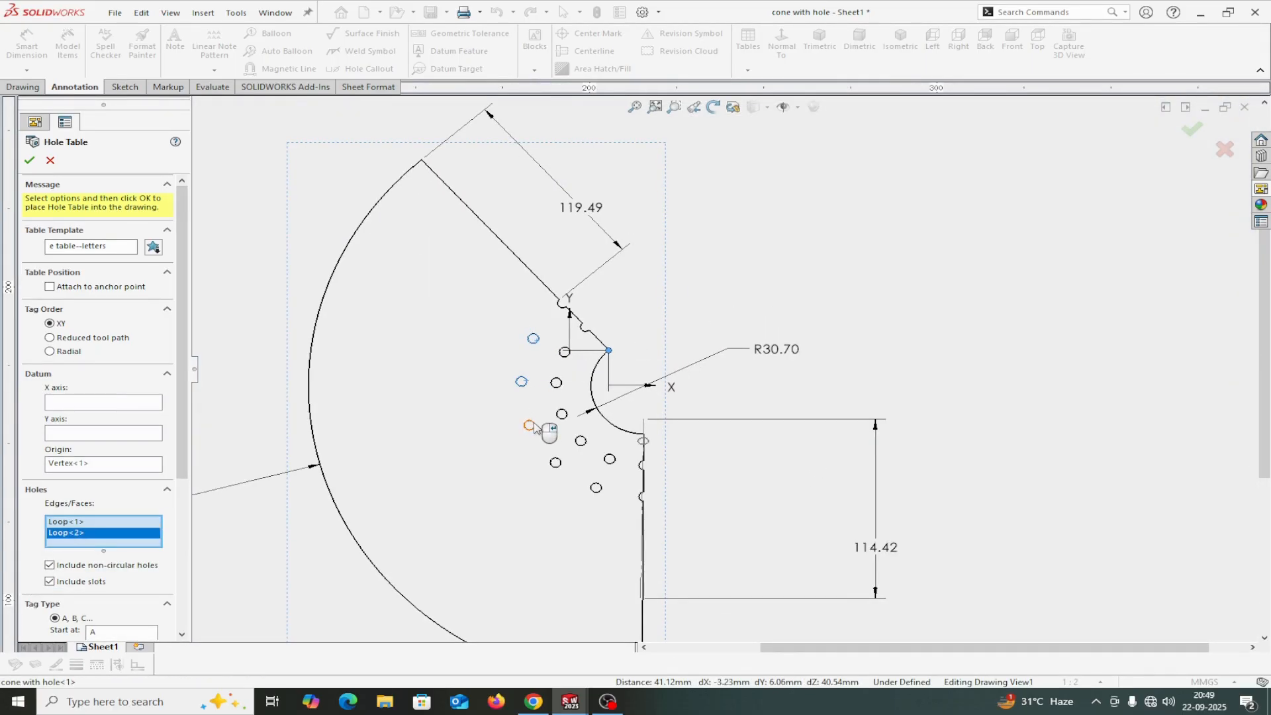
{"action": "left_click", "coordinate": [531, 426]}
{"action": "left_click", "coordinate": [556, 462]}
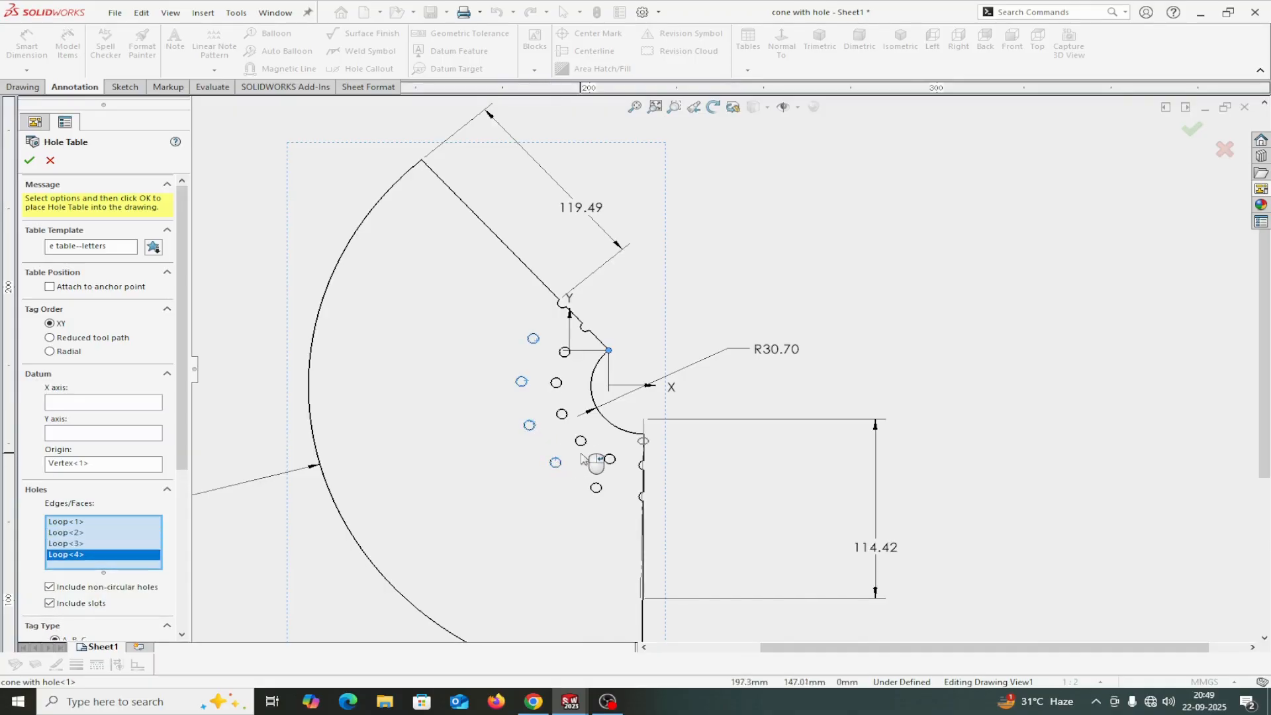
{"action": "left_click", "coordinate": [583, 445]}
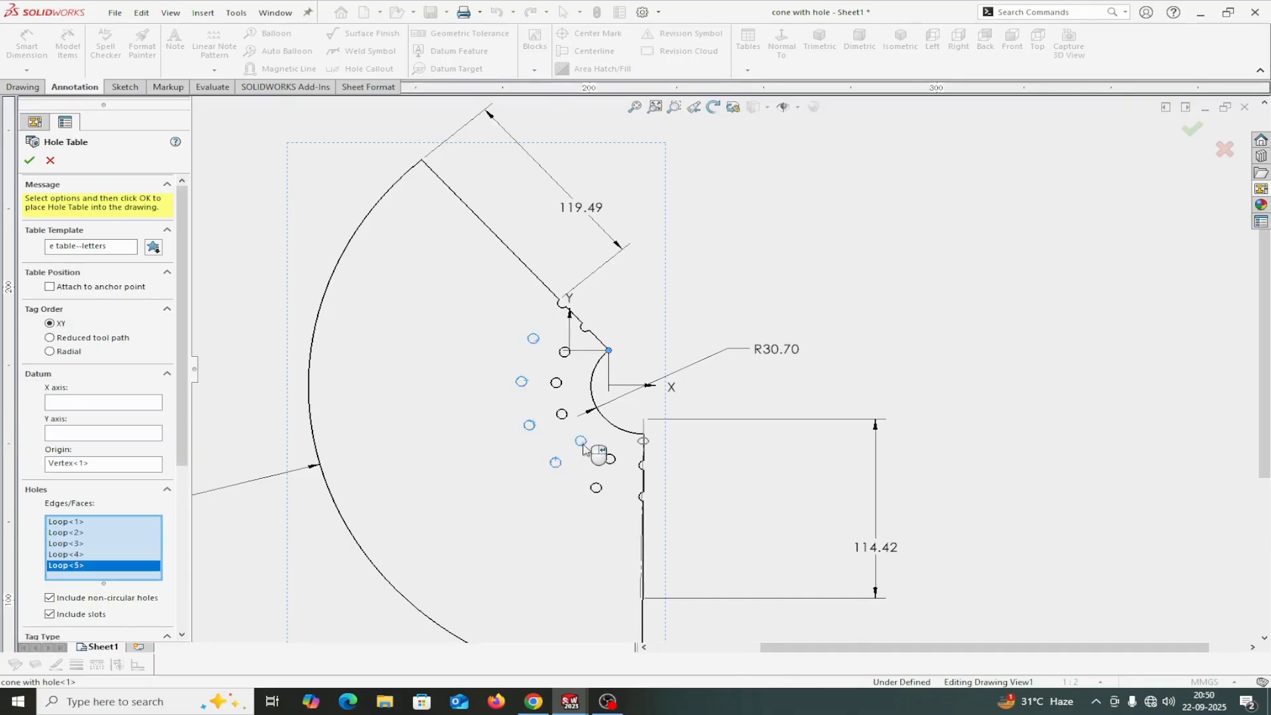
{"action": "left_click", "coordinate": [564, 418]}
{"action": "left_click", "coordinate": [559, 385]}
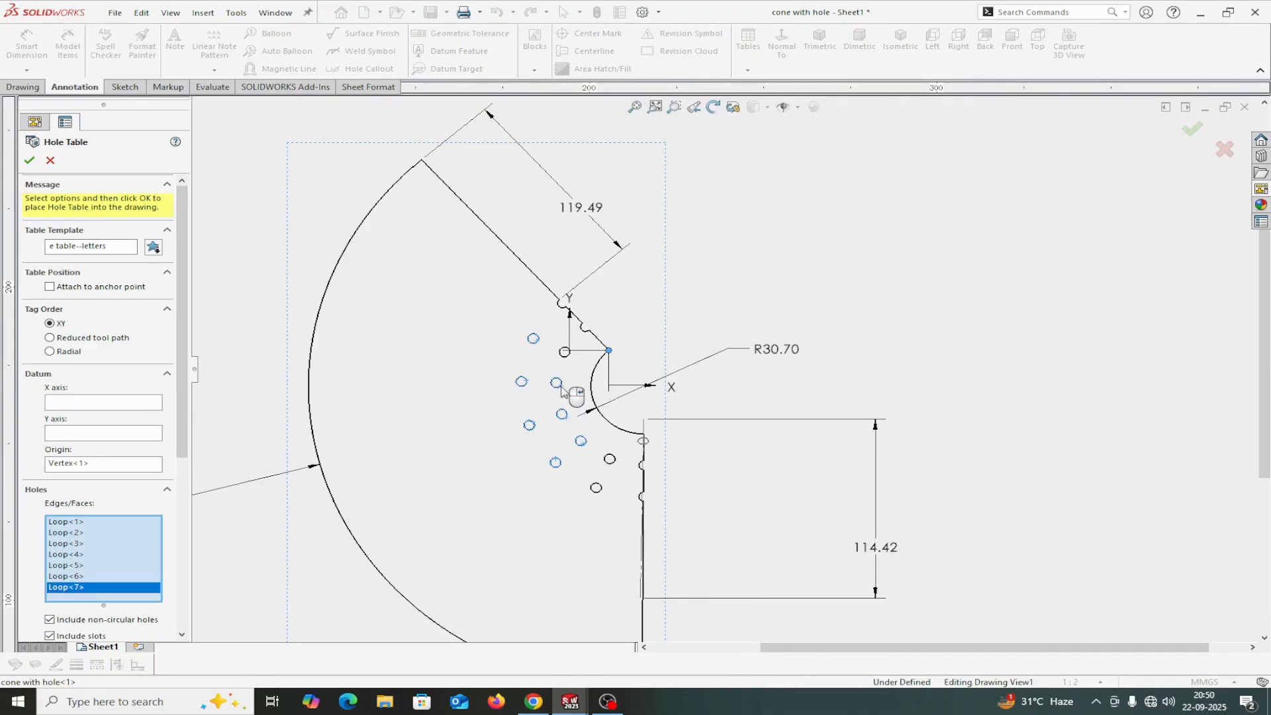
{"action": "left_click", "coordinate": [568, 358]}
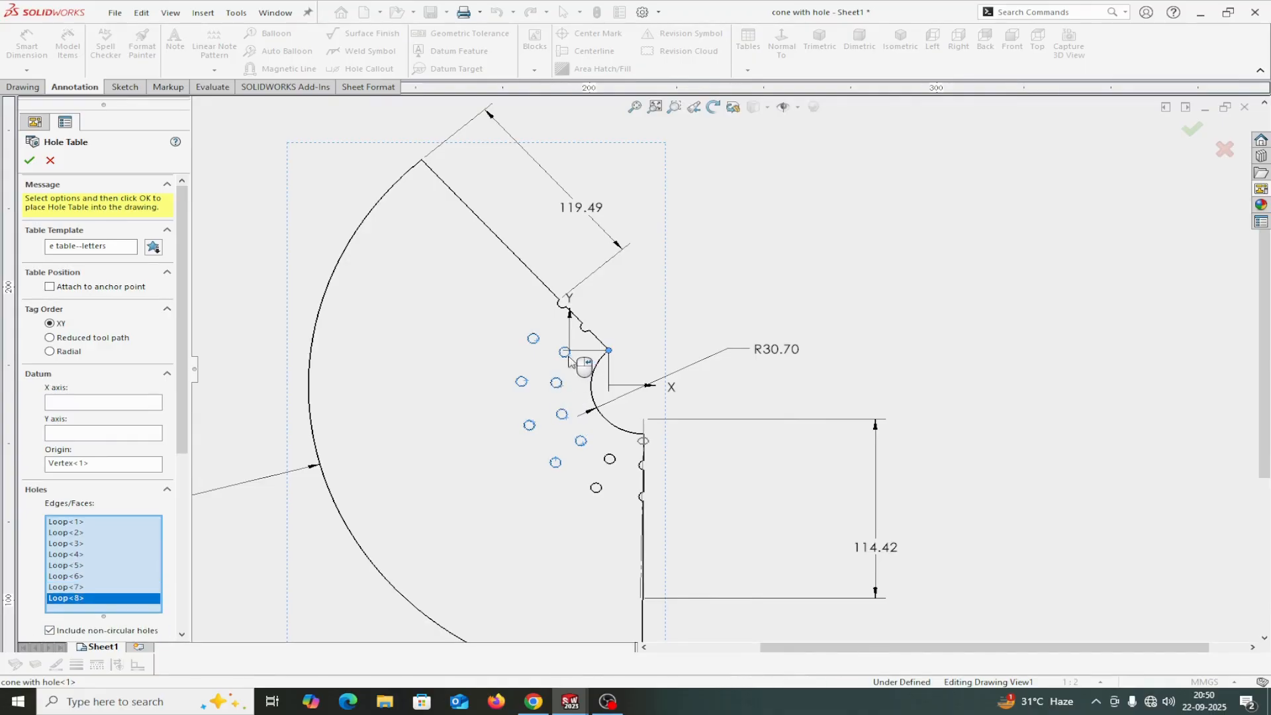
{"action": "left_click", "coordinate": [611, 463]}
{"action": "left_click", "coordinate": [599, 491]}
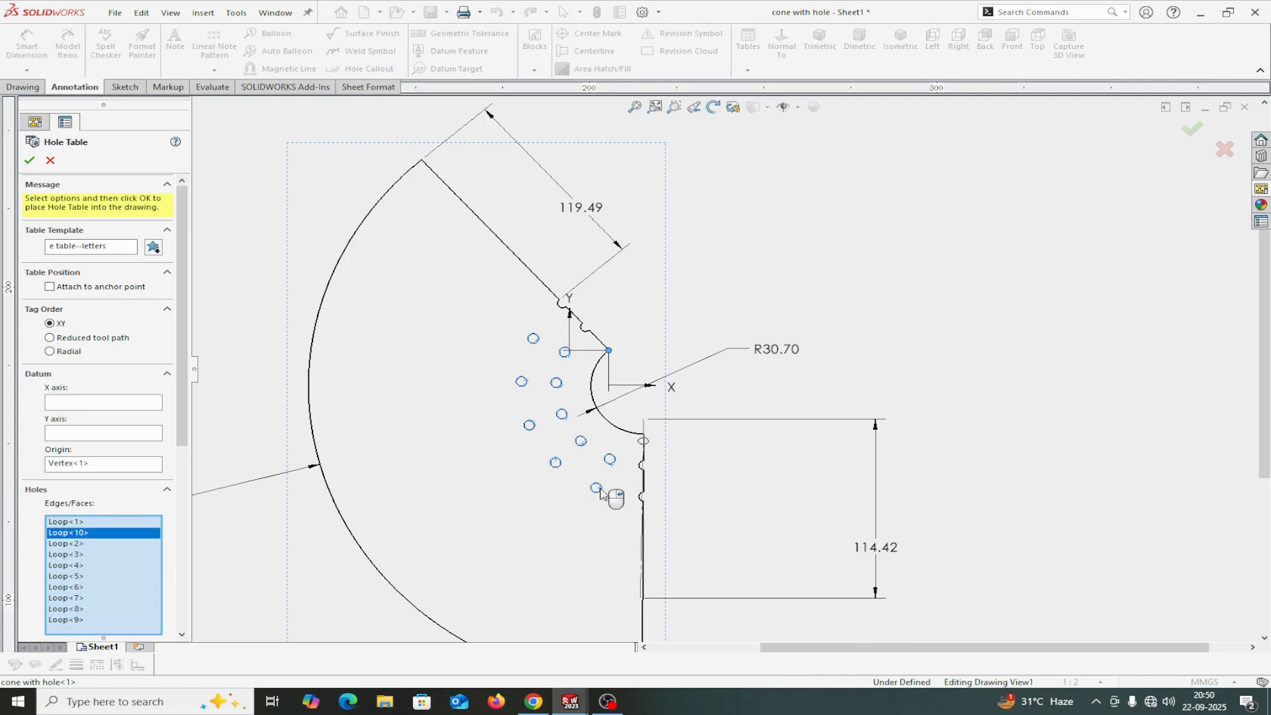
Step: Generate the hole table and place it in the empty sheet area above the vertical edge's dimension
{"action": "left_click", "coordinate": [30, 160]}
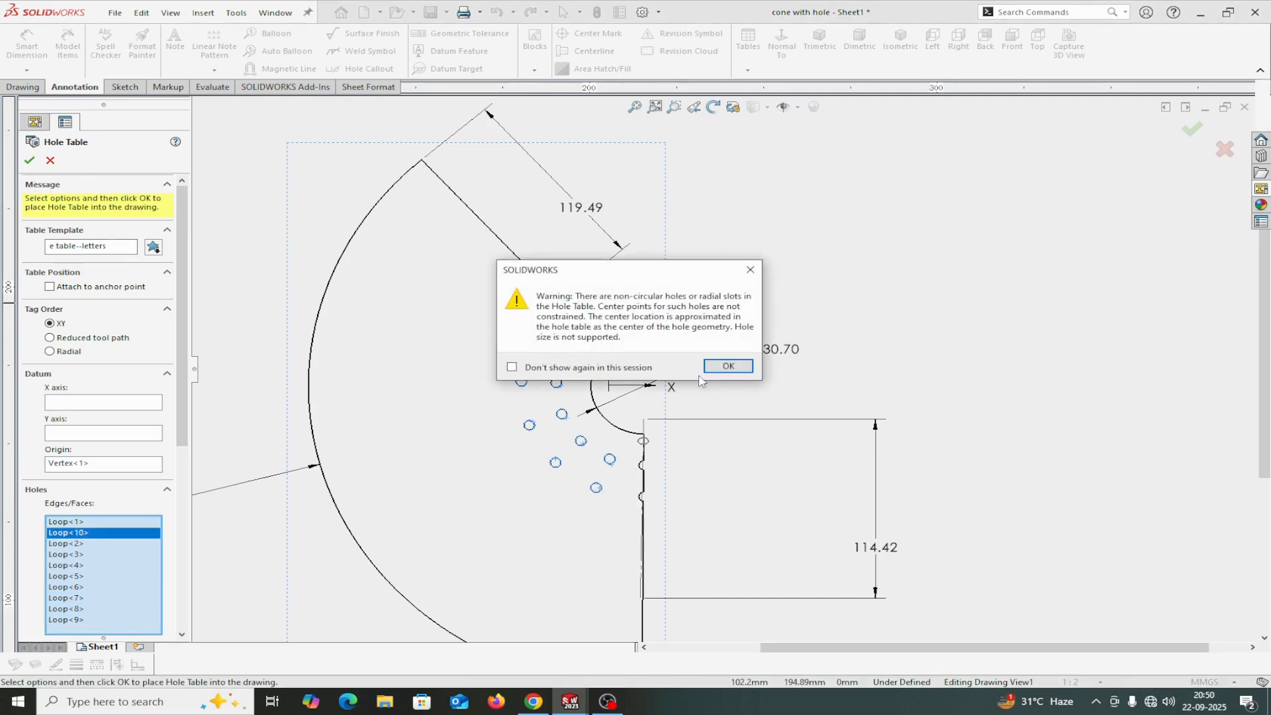
{"action": "left_click", "coordinate": [726, 367]}
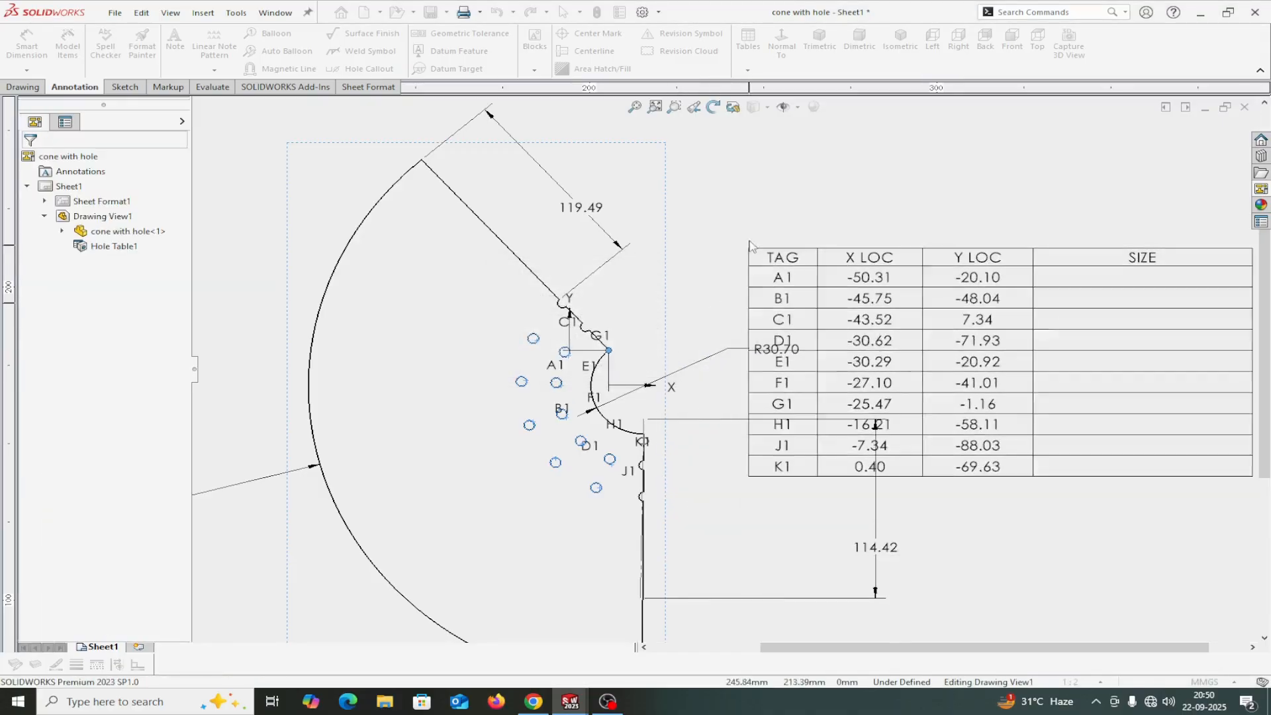
{"action": "left_click", "coordinate": [717, 145]}
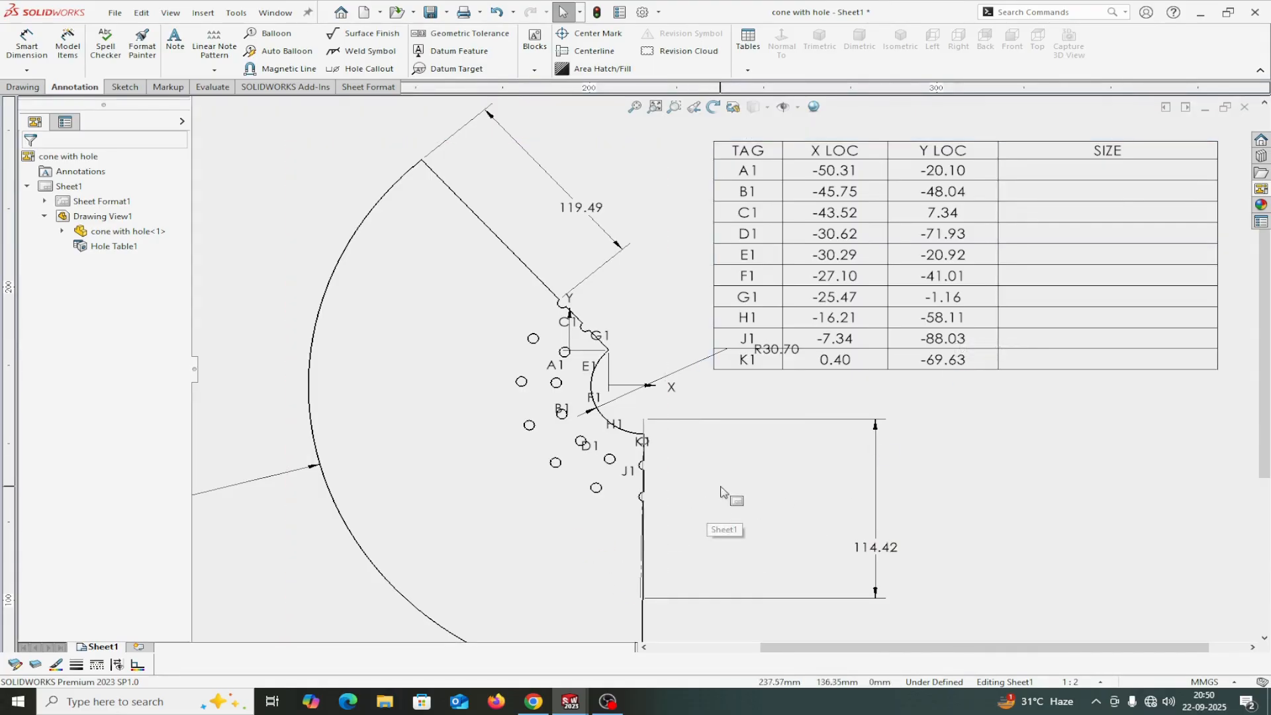
{"action": "scroll", "coordinate": [724, 505], "scroll_direction": "down", "scroll_amount": 1}
{"action": "scroll", "coordinate": [689, 457], "scroll_direction": "up", "scroll_amount": 2}
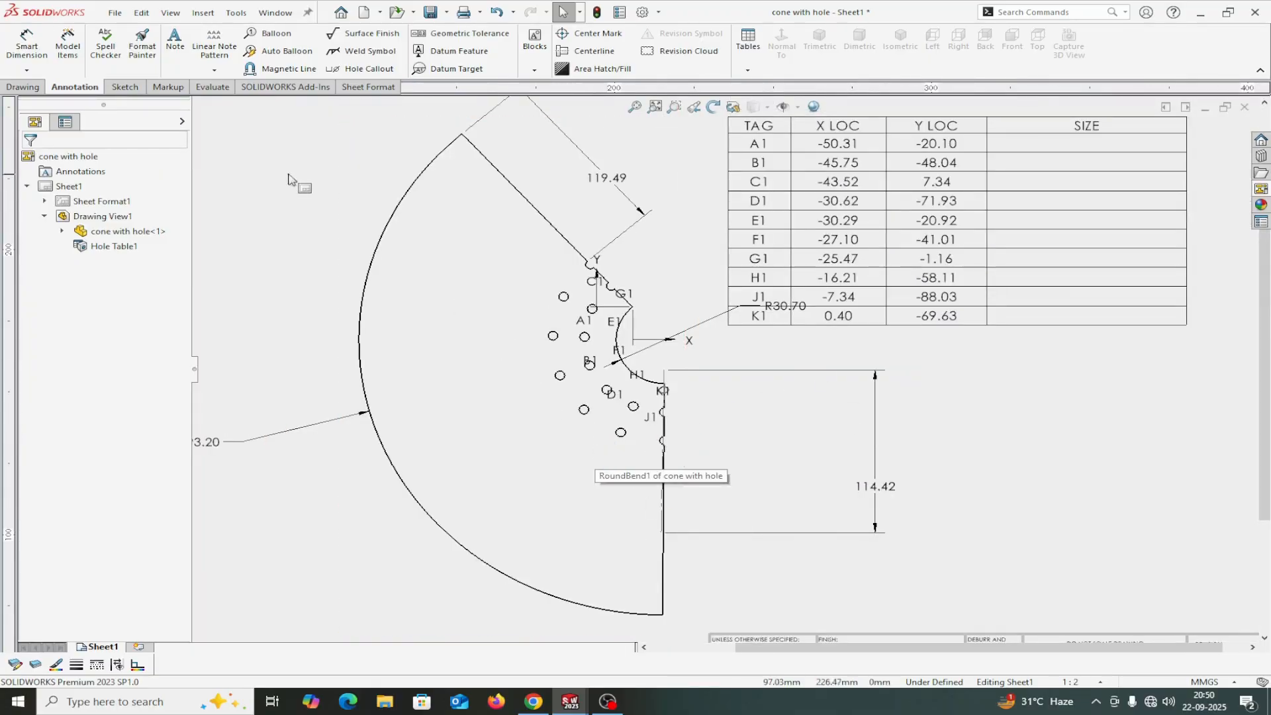
Step: Save the drawing as "cone with hole" in SOLIDWORKS Drawing format in the TESTING SOLIDWORKS folder, together with its modified component documents
{"action": "left_click", "coordinate": [446, 11]}
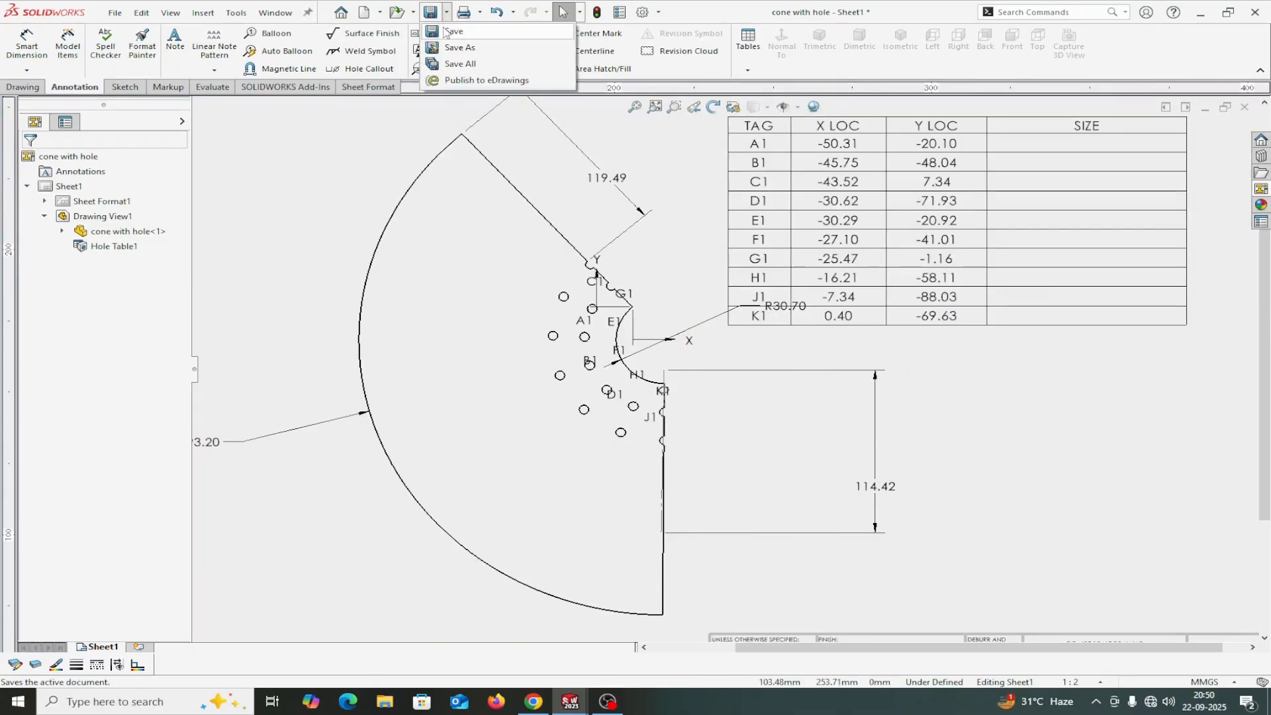
{"action": "left_click", "coordinate": [447, 49]}
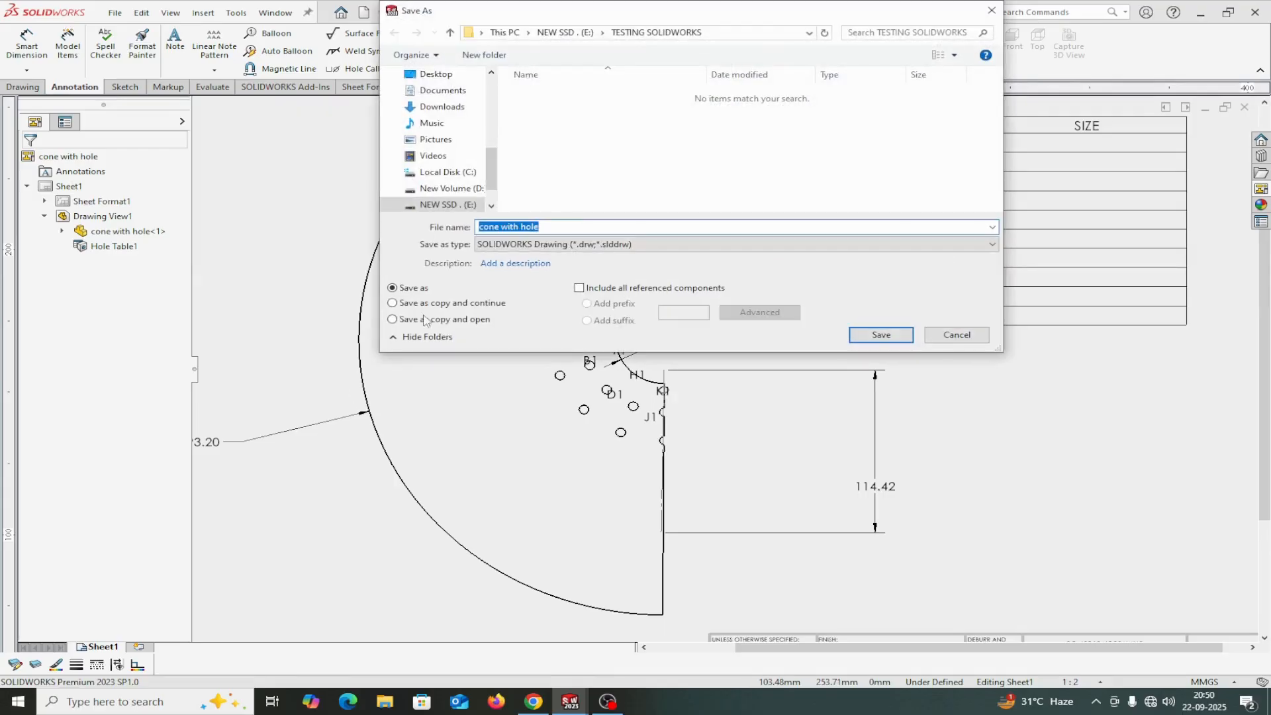
{"action": "left_click", "coordinate": [881, 334]}
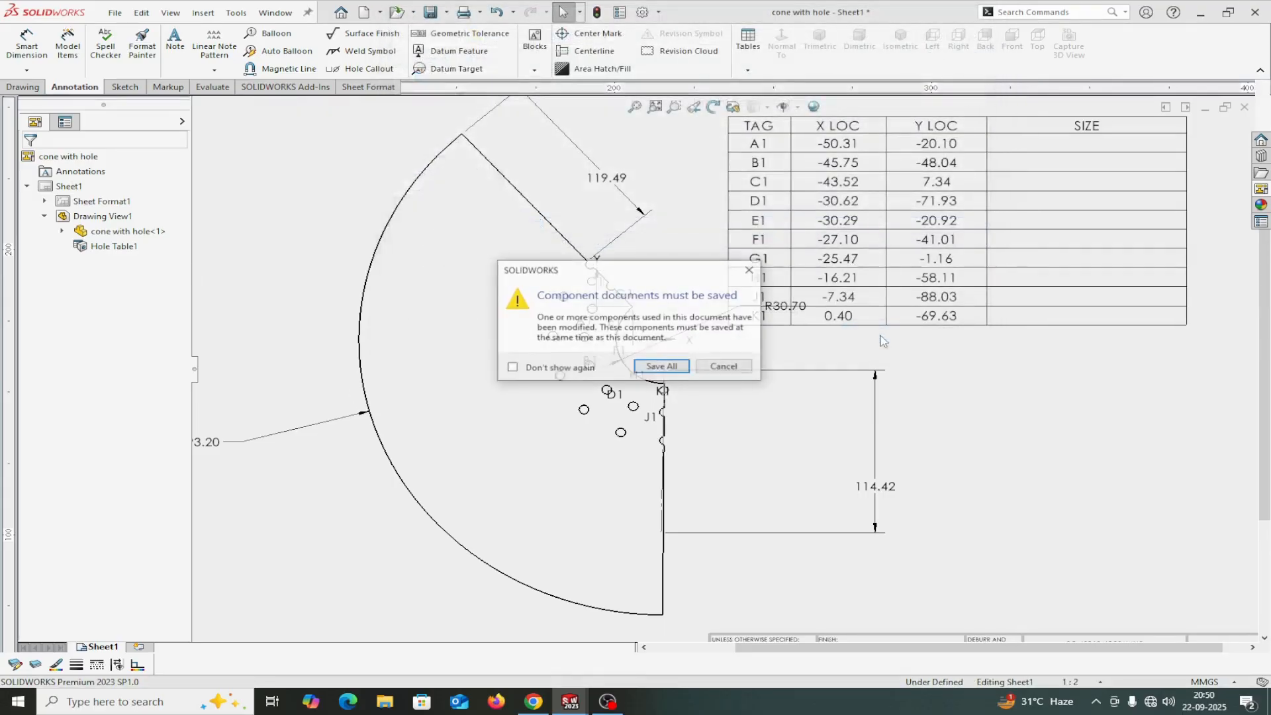
{"action": "left_click", "coordinate": [662, 367]}
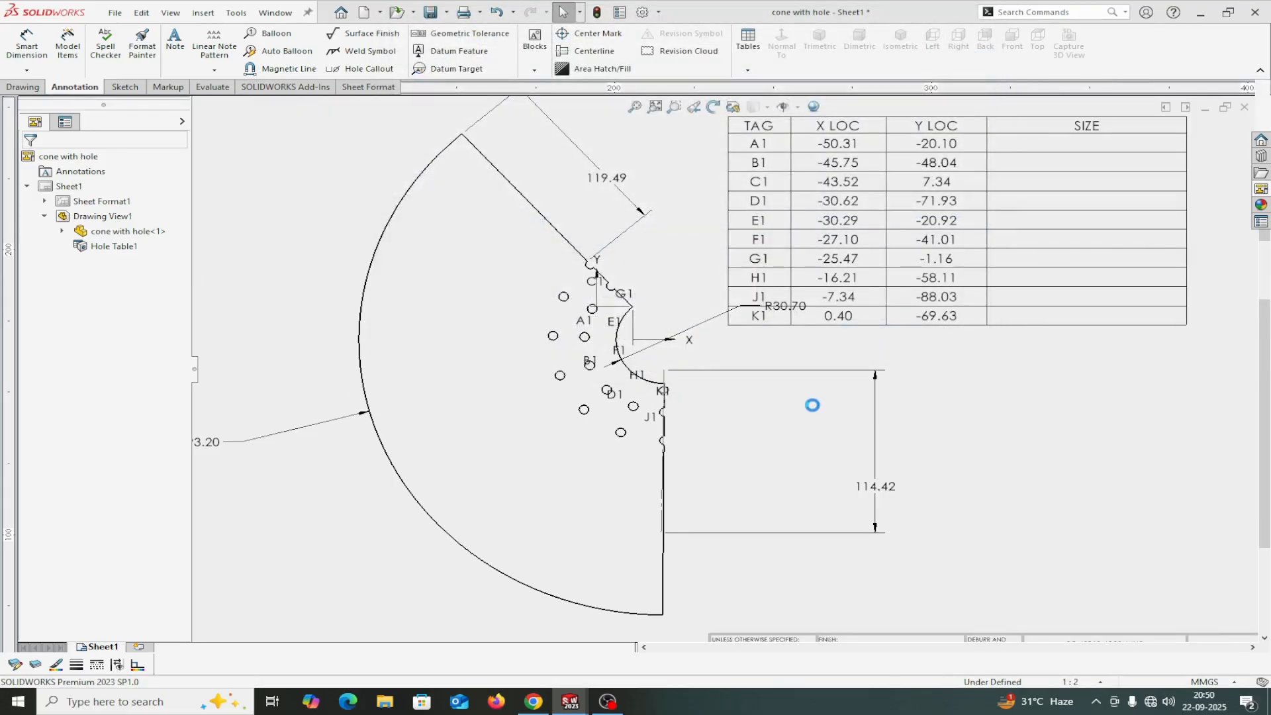
{"action": "key", "text": "f"}
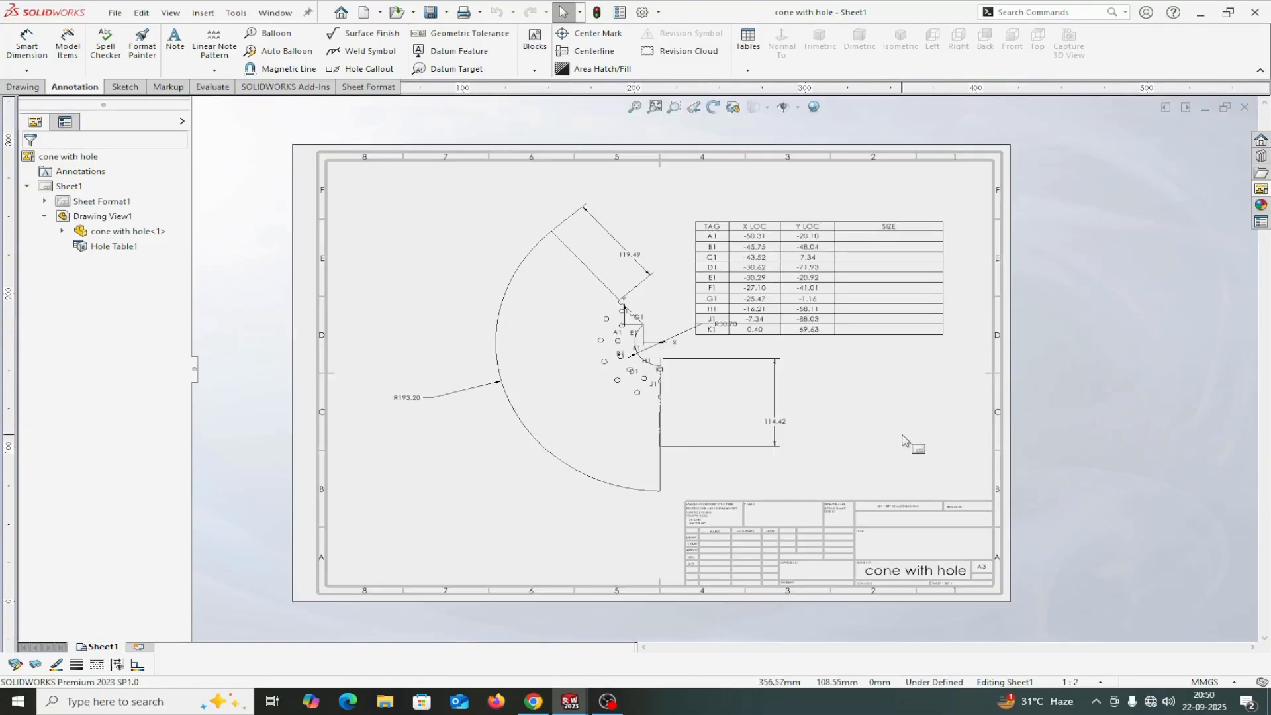
{"action": "scroll", "coordinate": [902, 431], "scroll_direction": "up", "scroll_amount": 1}
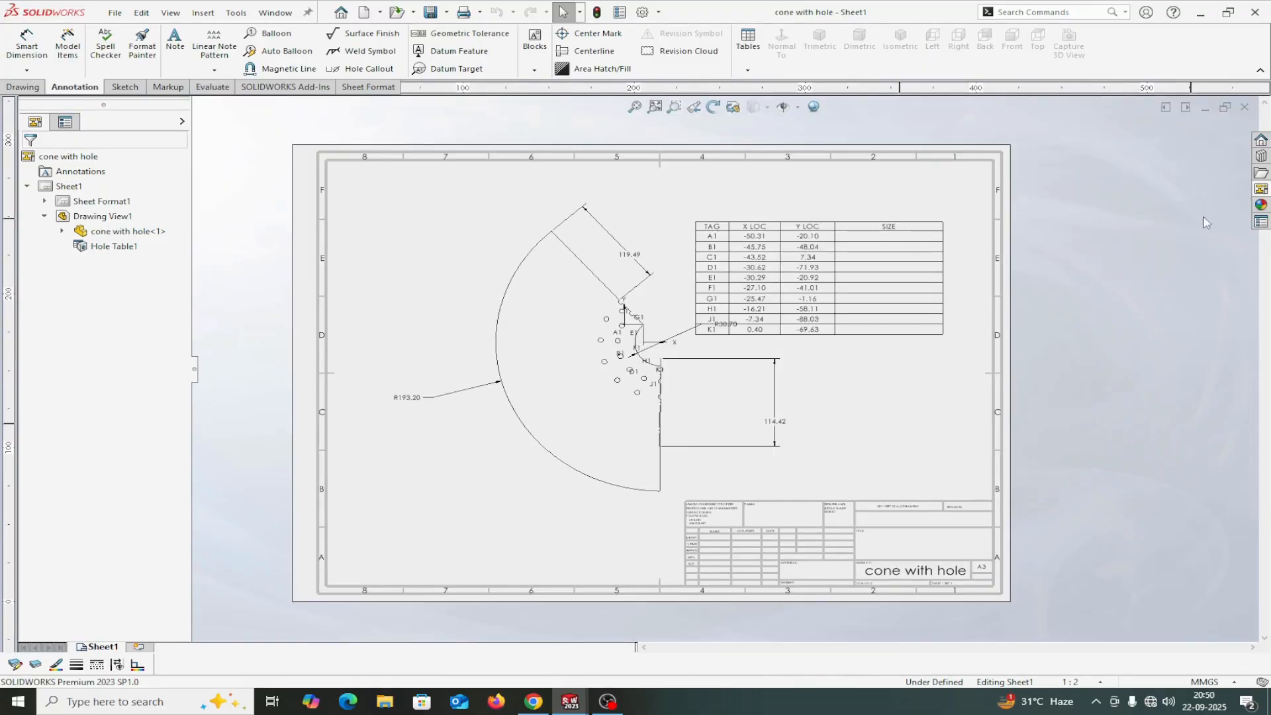